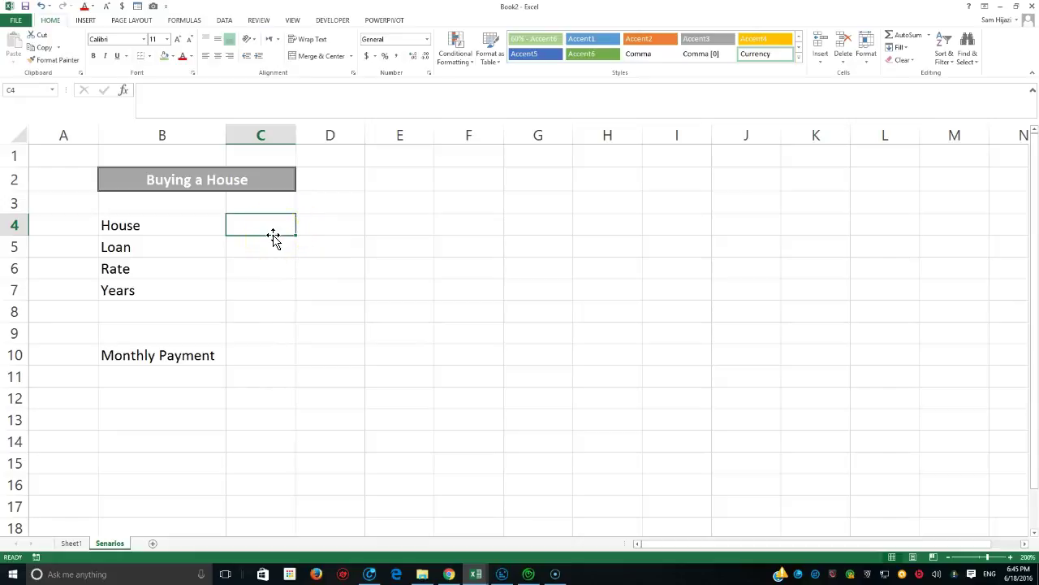
Check the number formats of the Monthly Payment, Loan, Rate and Years cells.
click(249, 354)
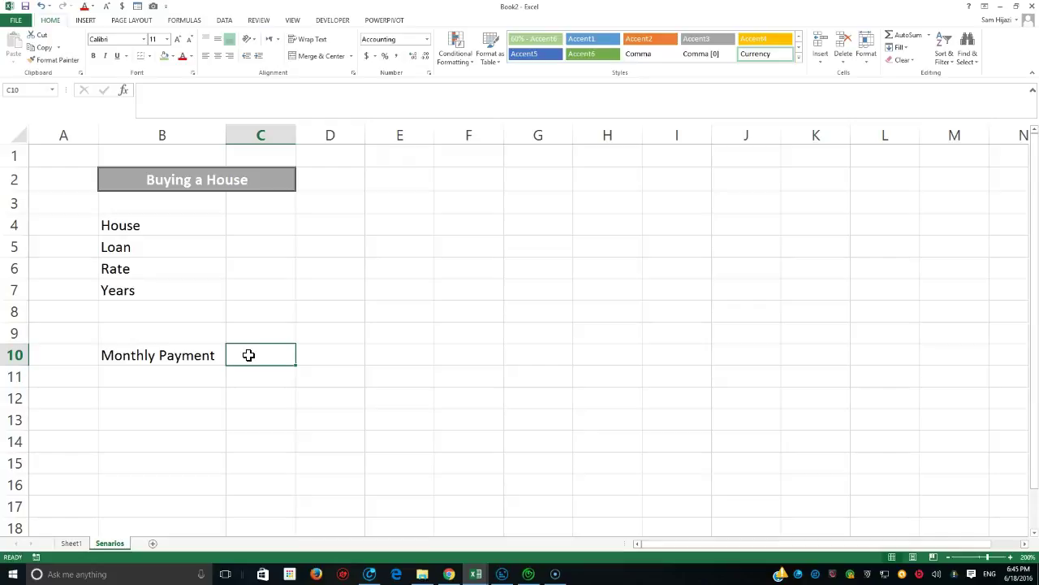
click(269, 247)
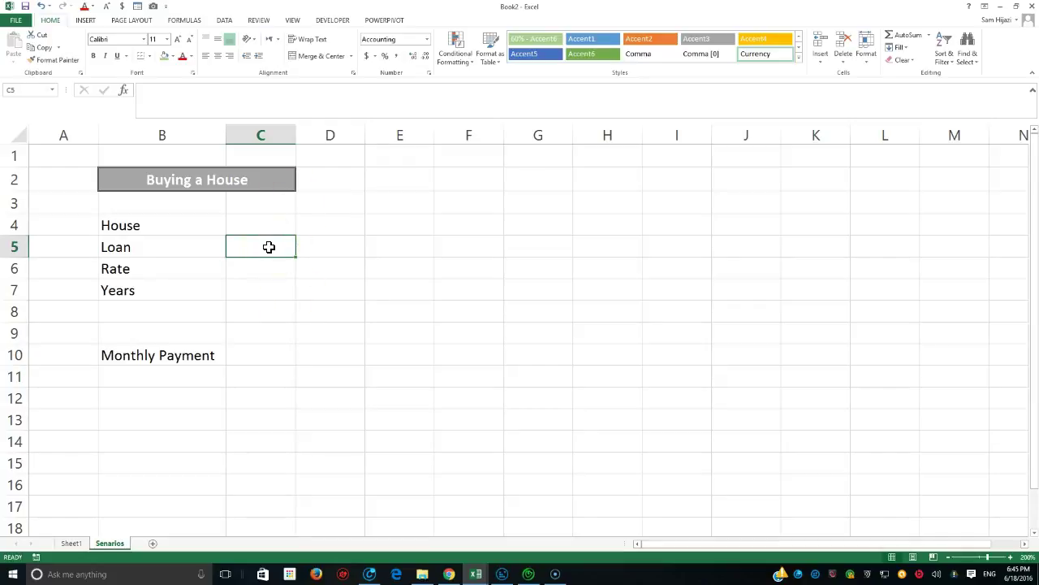
click(262, 264)
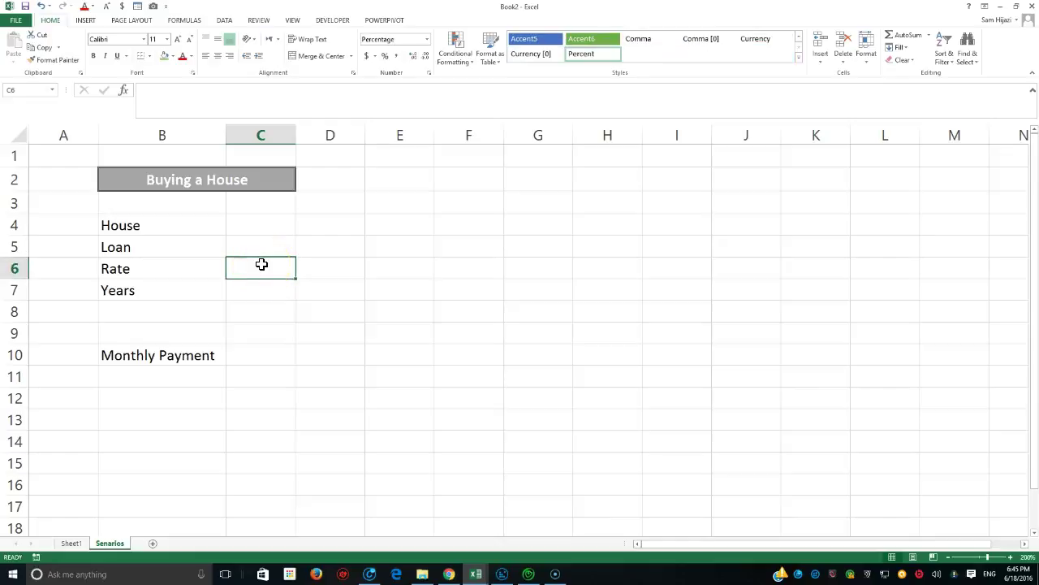
click(253, 290)
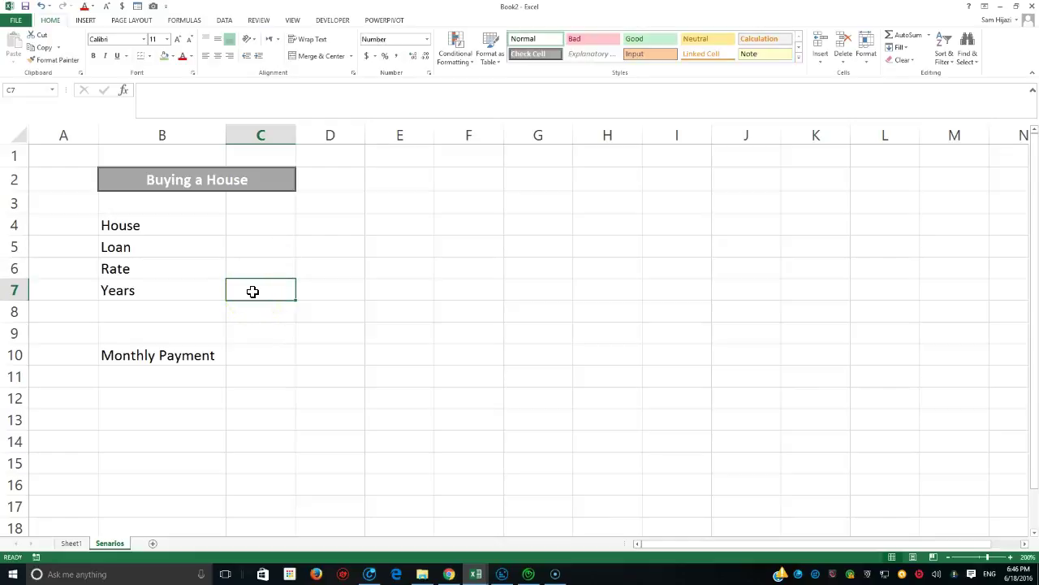
click(144, 225)
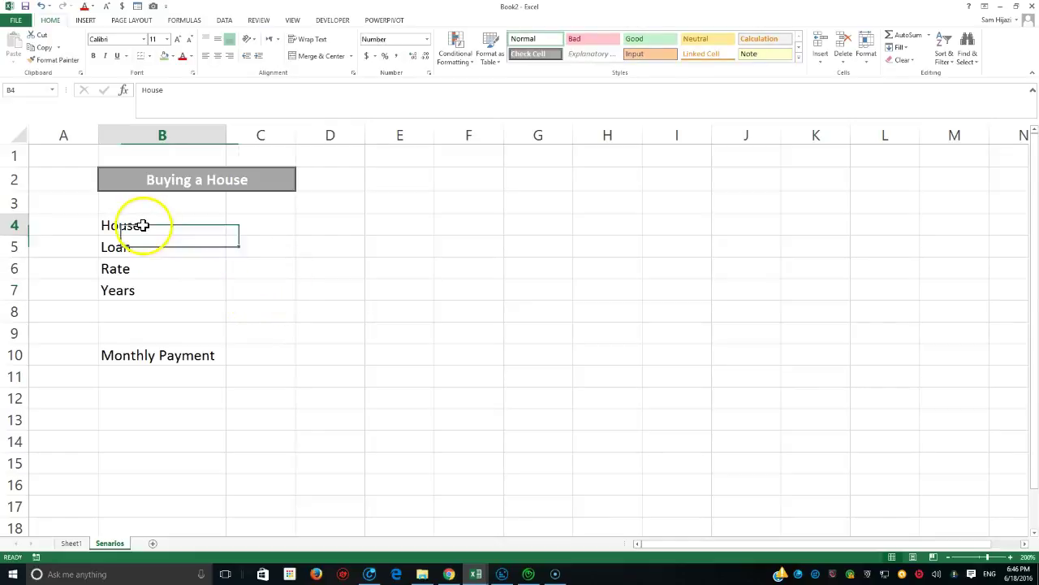
click(239, 223)
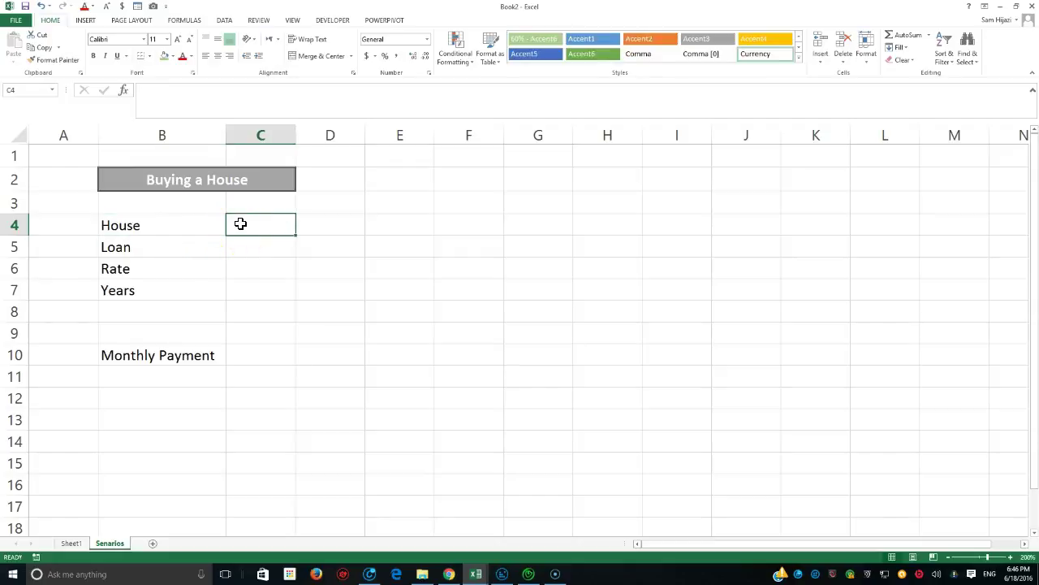
click(240, 225)
click(249, 230)
Enter Key West as the house and 300000 as the loan amount.
click(263, 228)
text(Key )
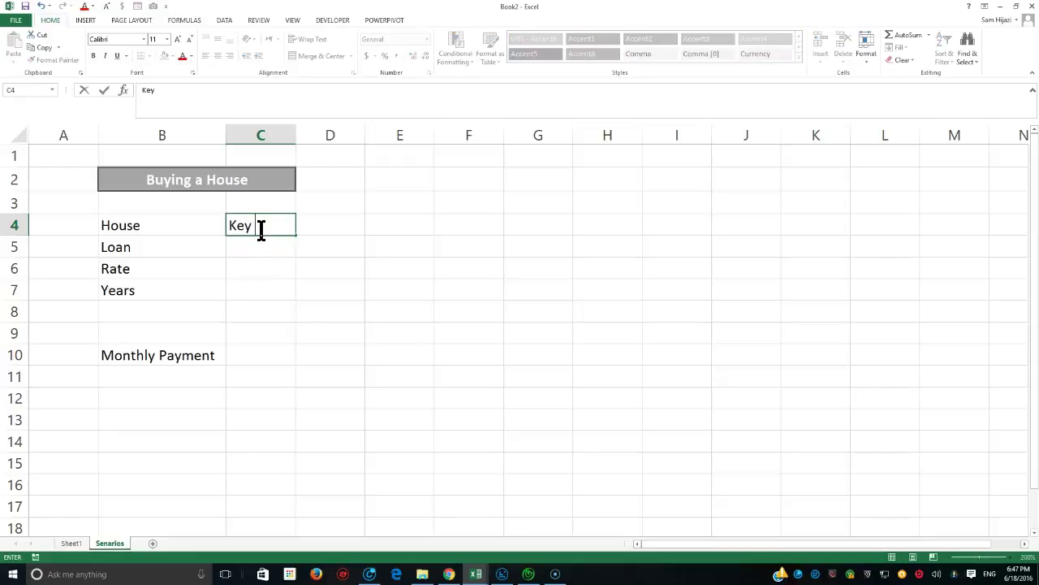
text(West)
key(Return)
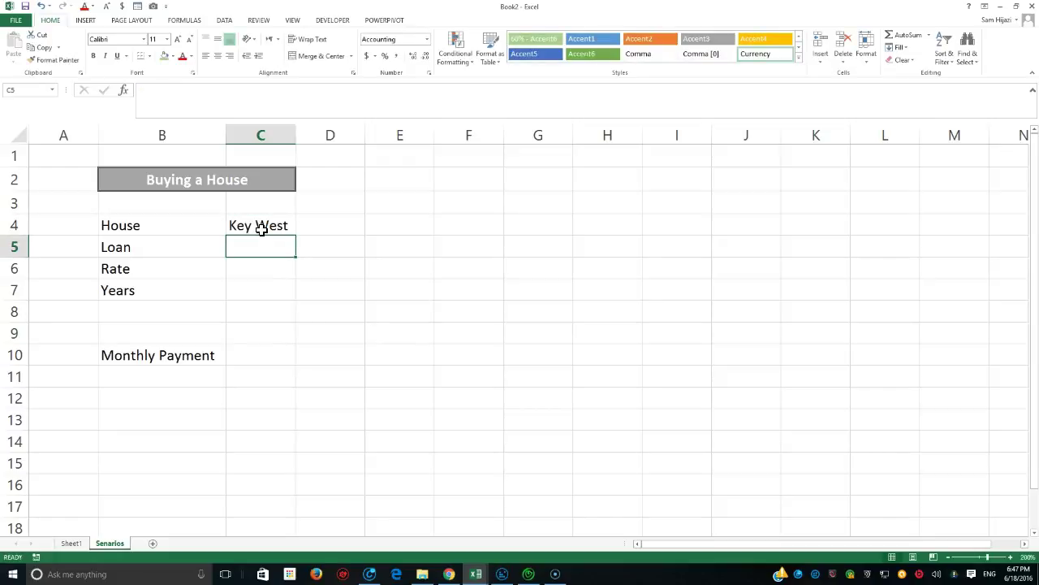
text(3000)
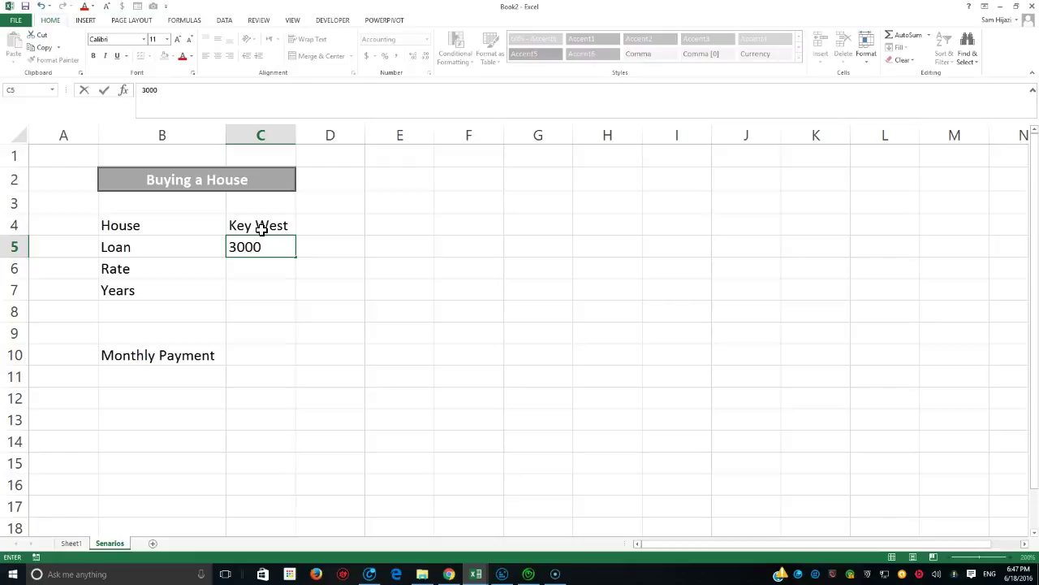
text(00)
key(Return)
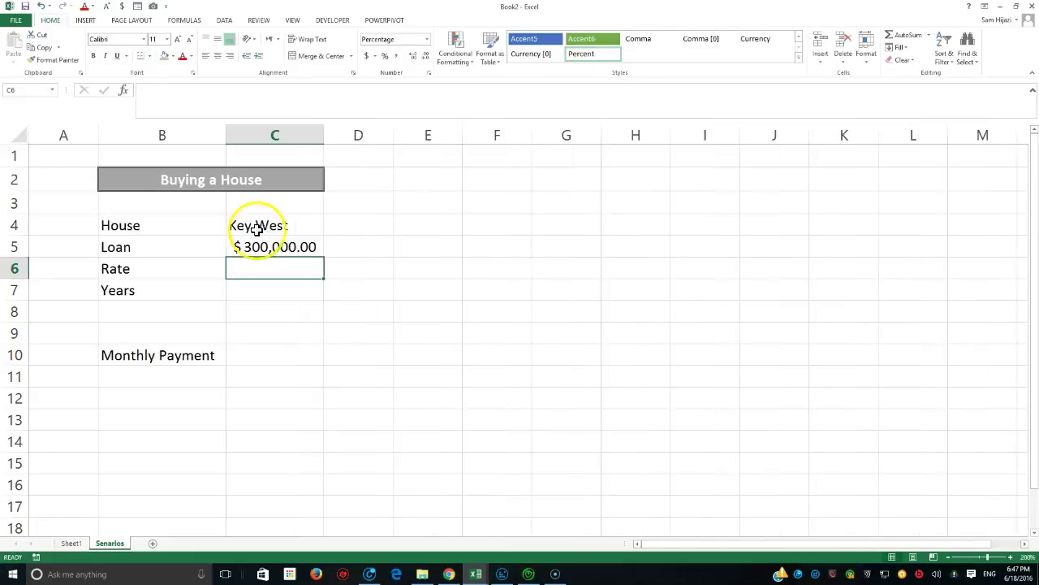
click(285, 248)
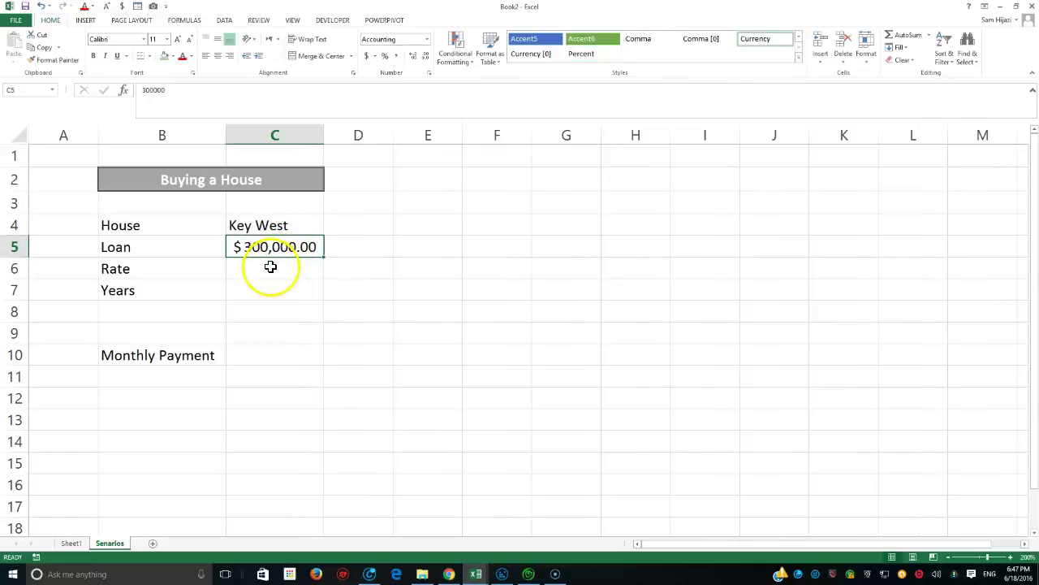
Enter a 4.5 rate and display it as 4.50%.
click(270, 268)
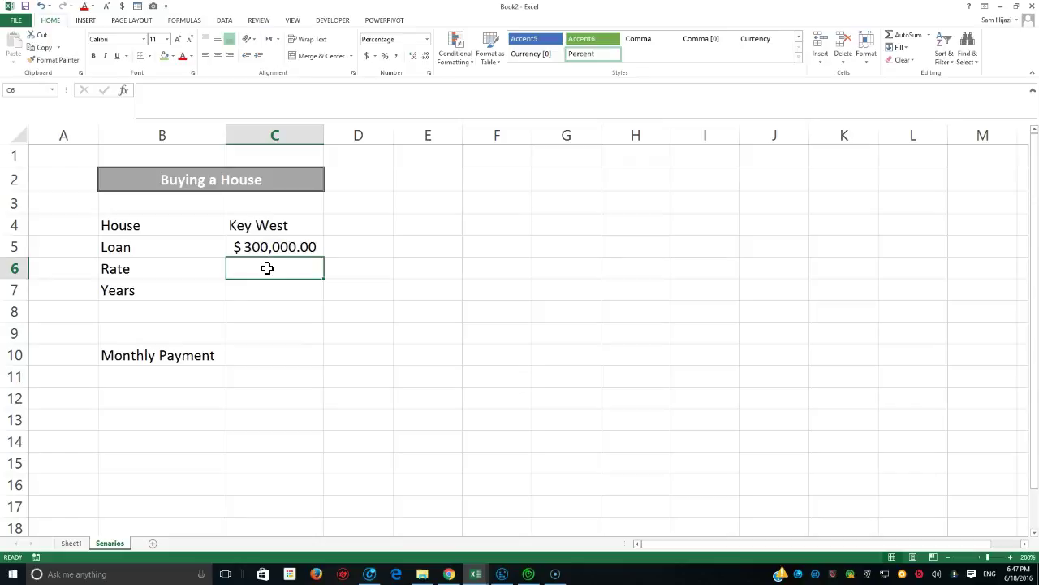
text(4.5)
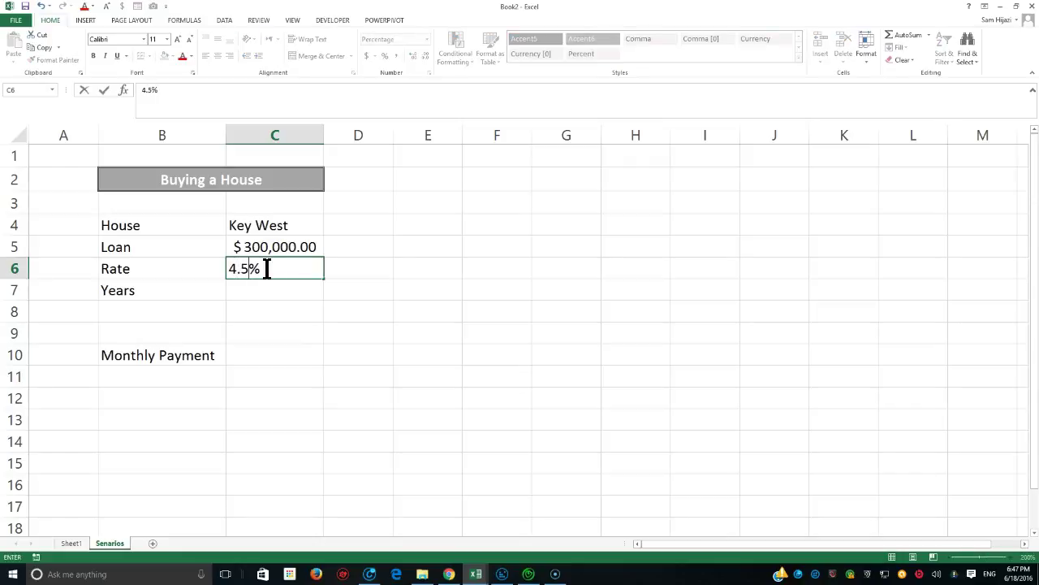
click(285, 292)
click(280, 269)
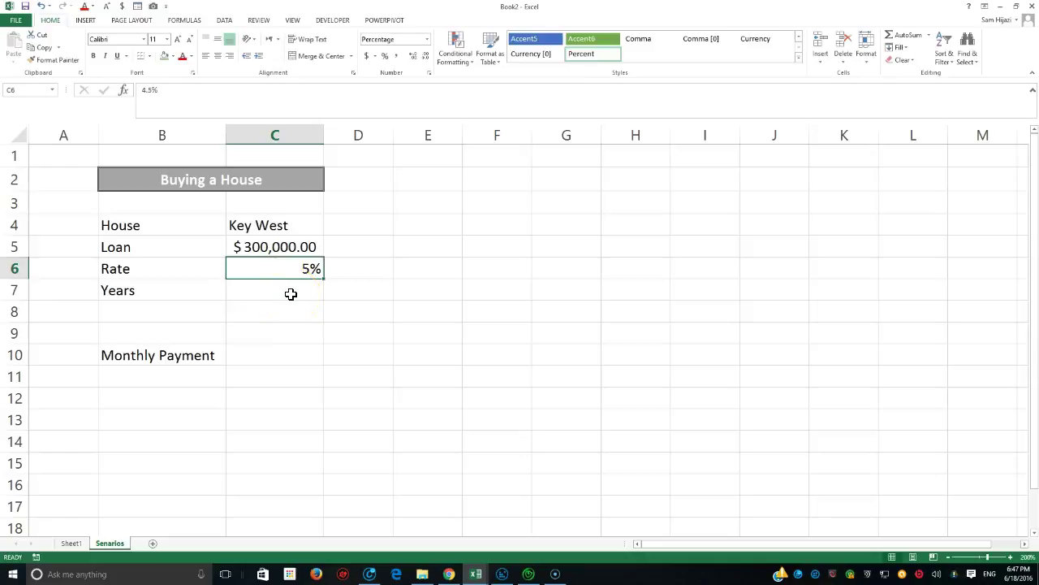
click(414, 56)
click(415, 56)
Enter 30 years and show it as a whole number.
click(288, 289)
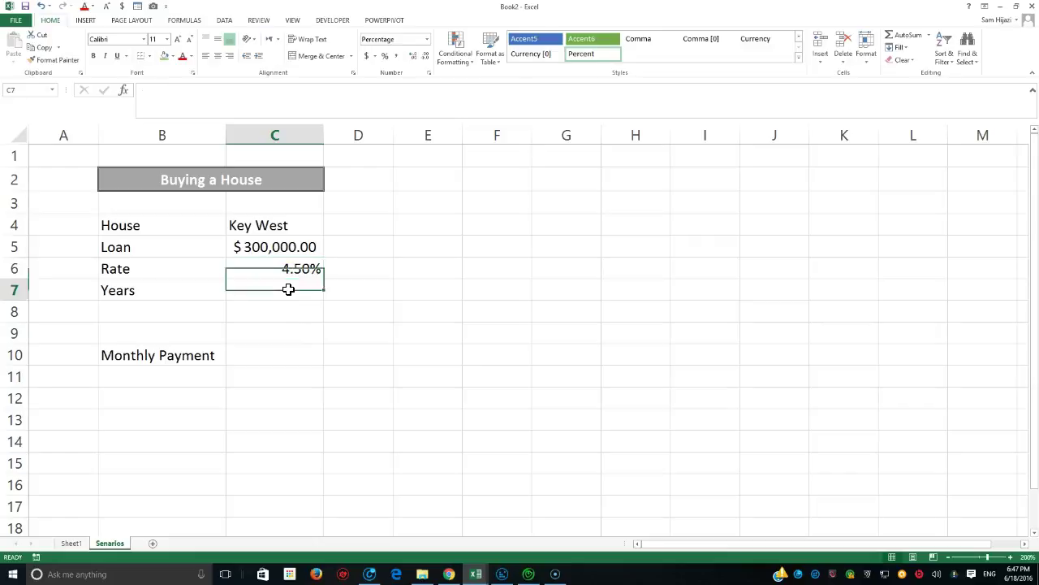
text(30)
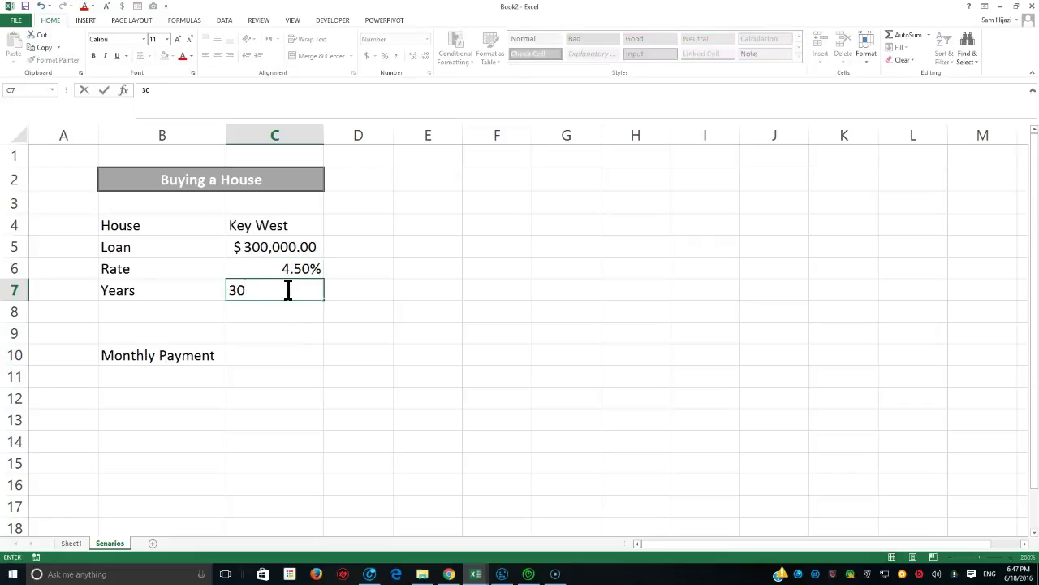
key(Return)
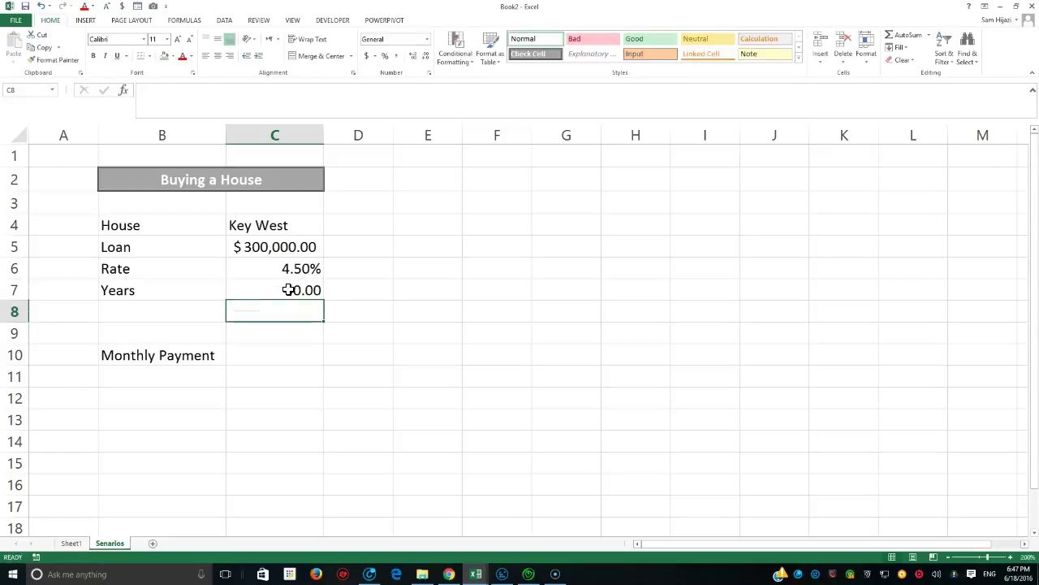
click(289, 290)
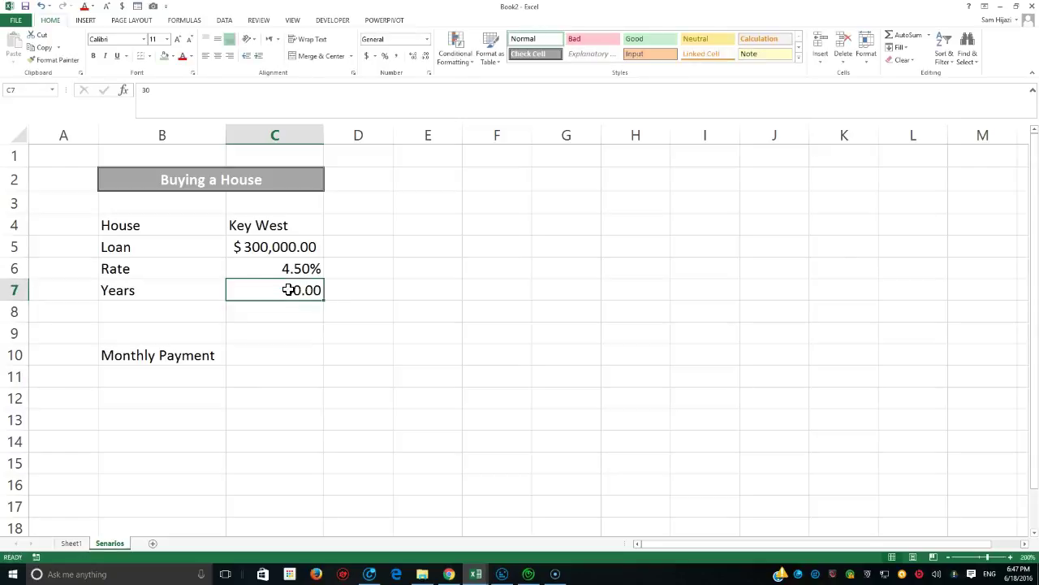
click(423, 55)
click(423, 56)
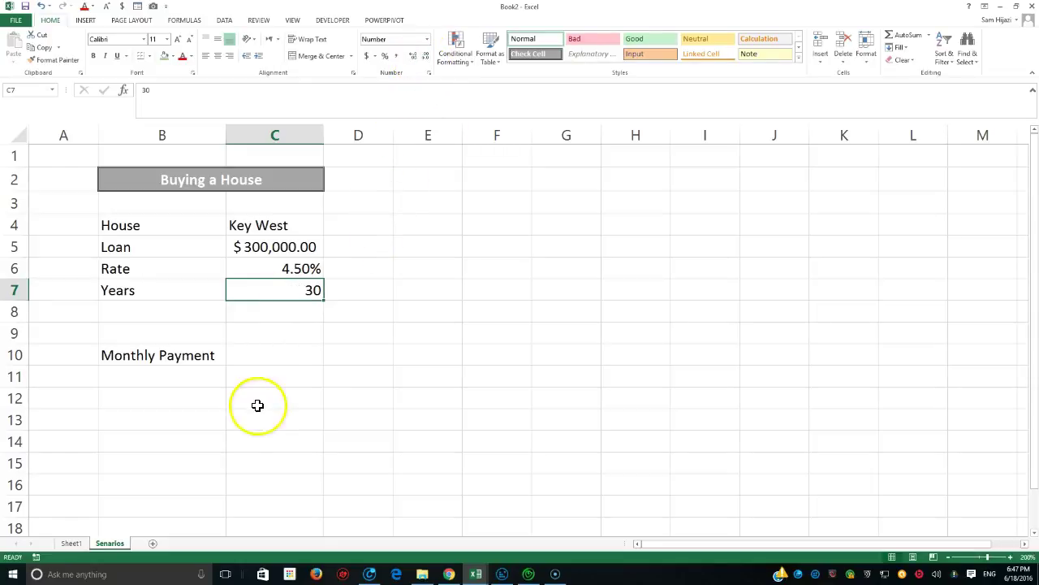
click(281, 357)
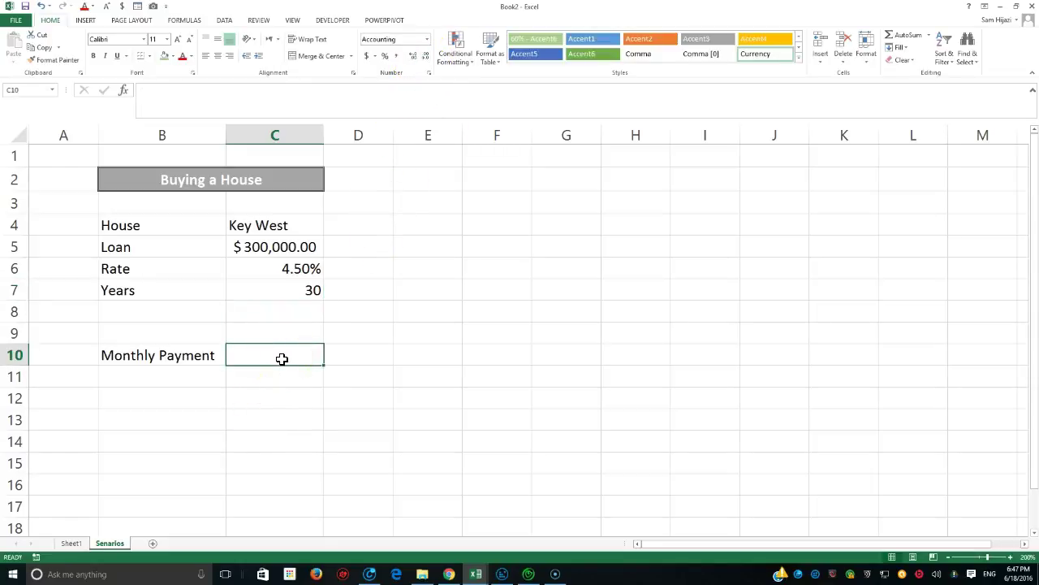
Insert the PMT function into the Monthly Payment cell C10 via an Insert Function search.
click(282, 358)
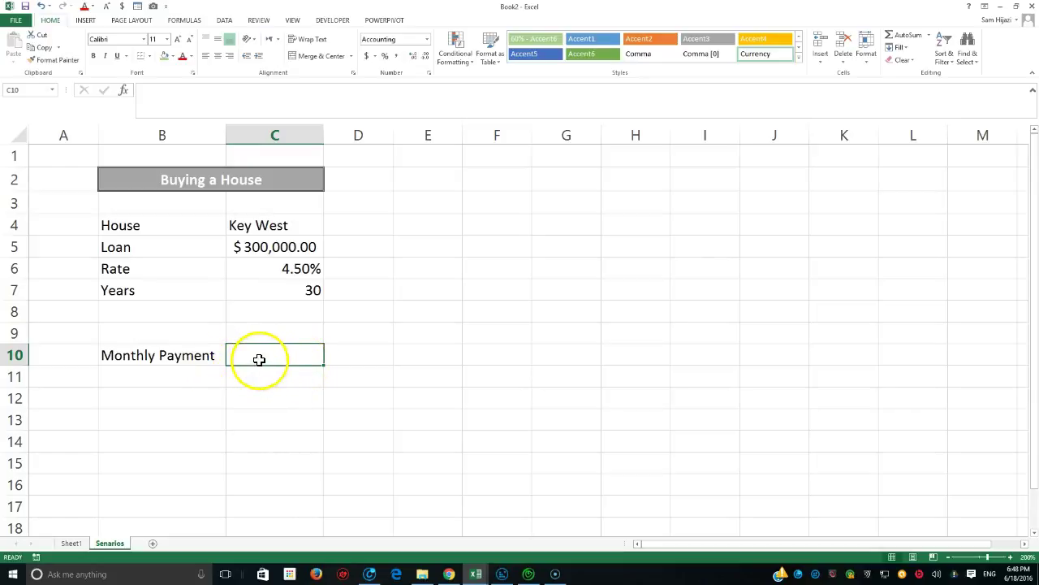
click(124, 88)
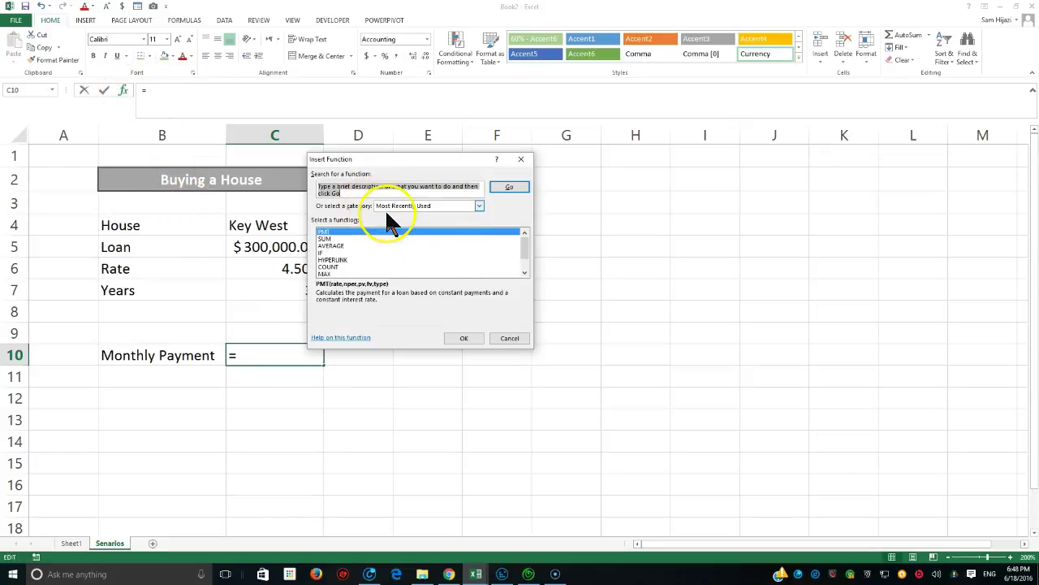
text(PM)
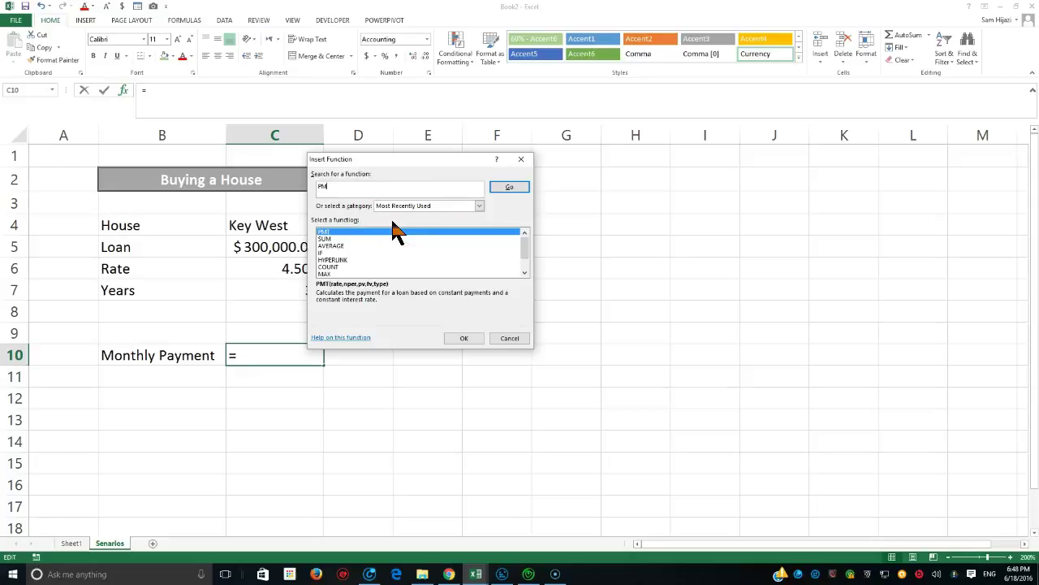
text(T)
key(Return)
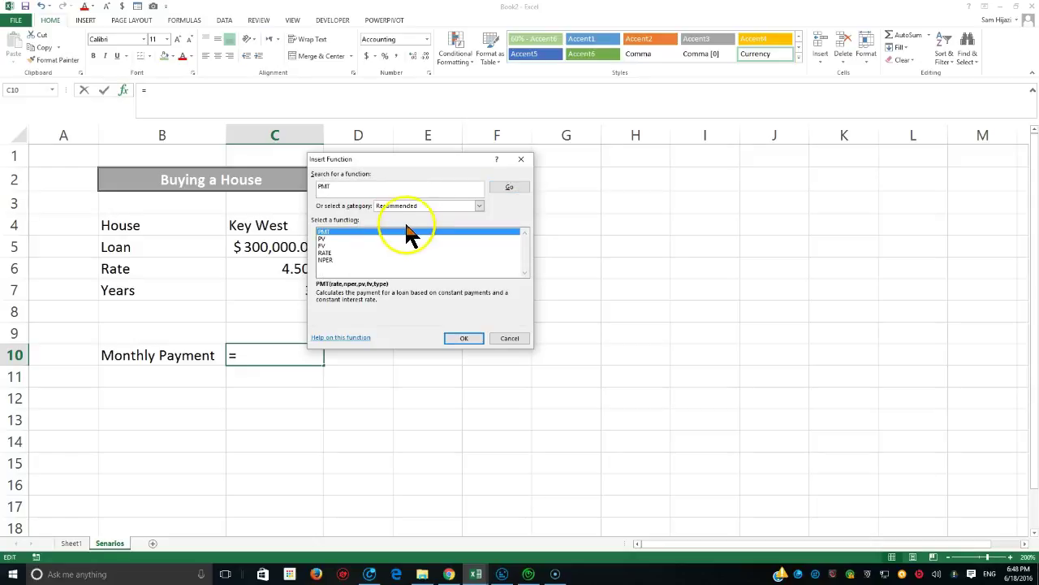
double_click(413, 233)
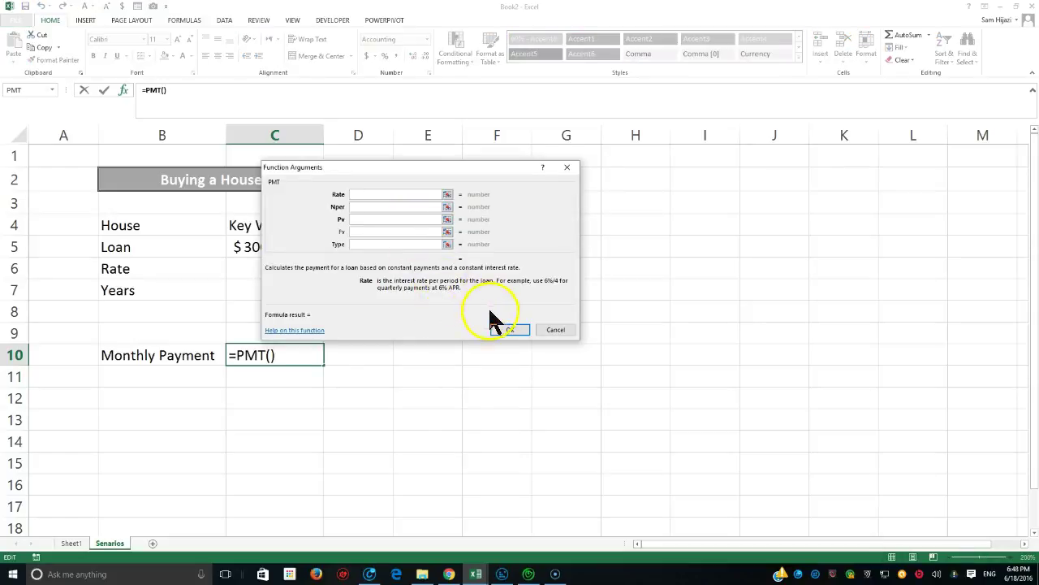
Set PMT's Rate to C6/12, Nper to C7*12 and Pv to C5, giving ($1,520.06).
drag(411, 167, 532, 216)
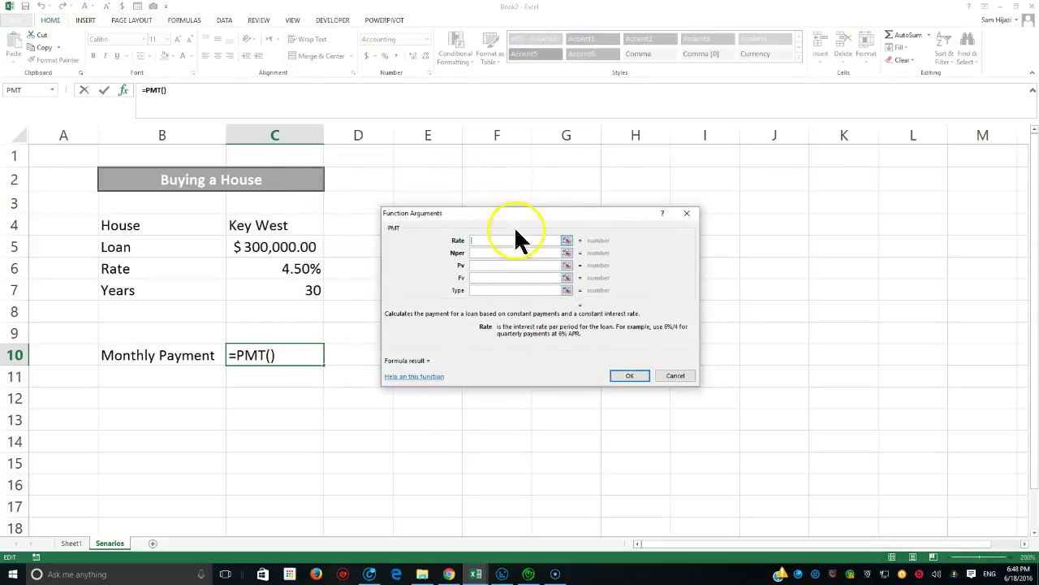
click(306, 269)
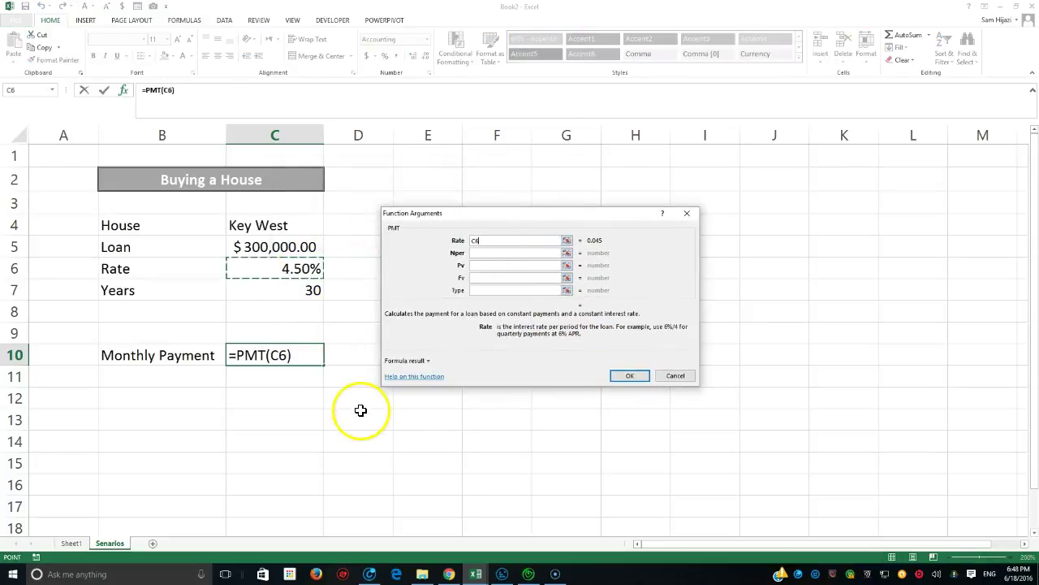
text(/12)
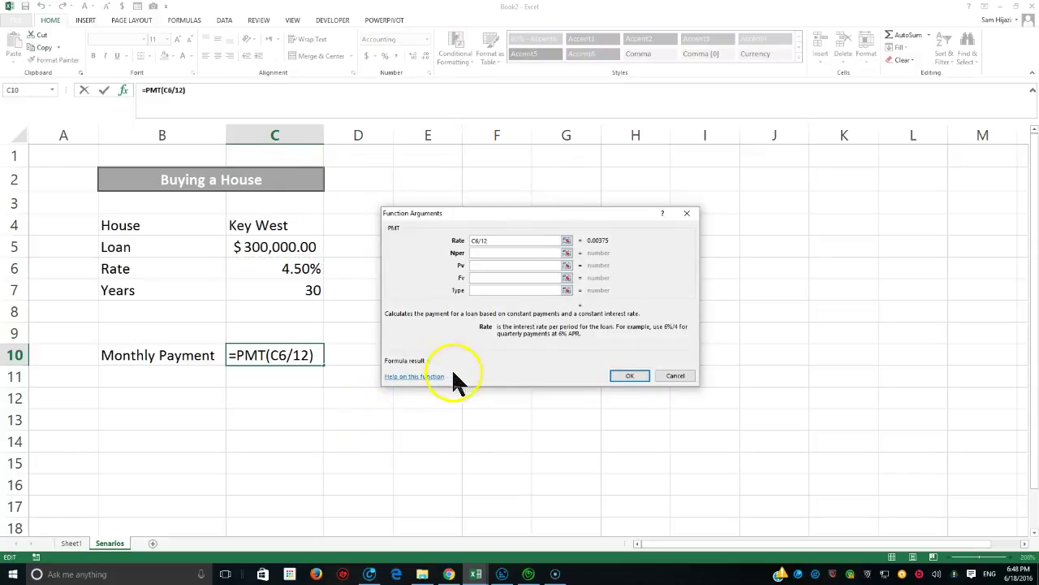
click(481, 253)
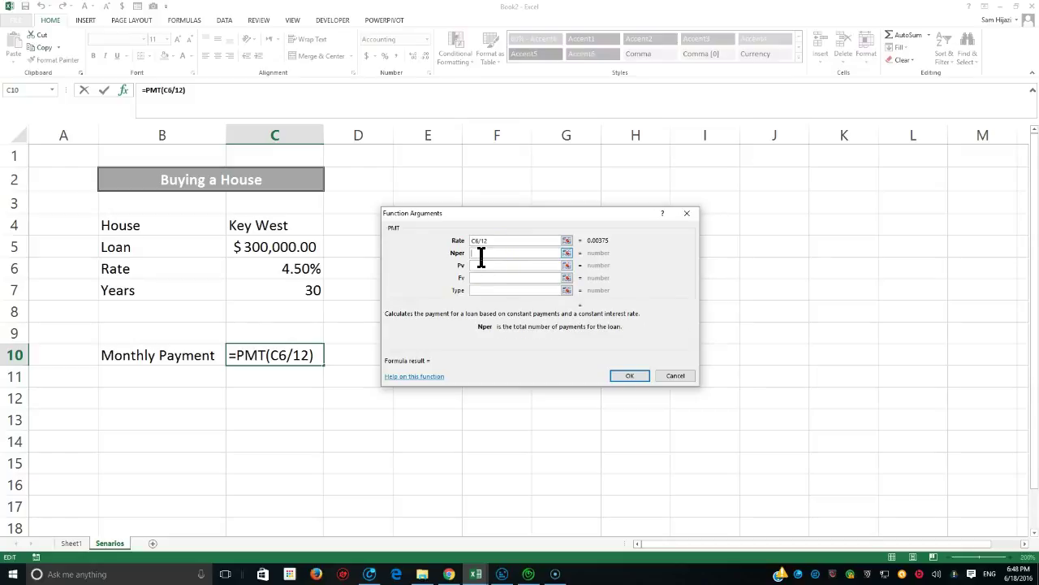
click(307, 293)
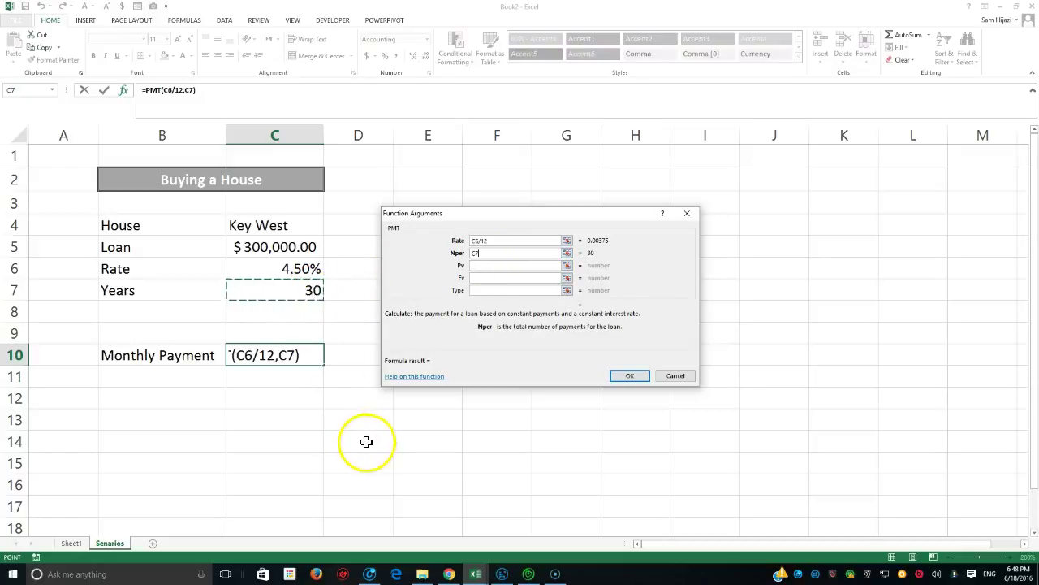
text(*12)
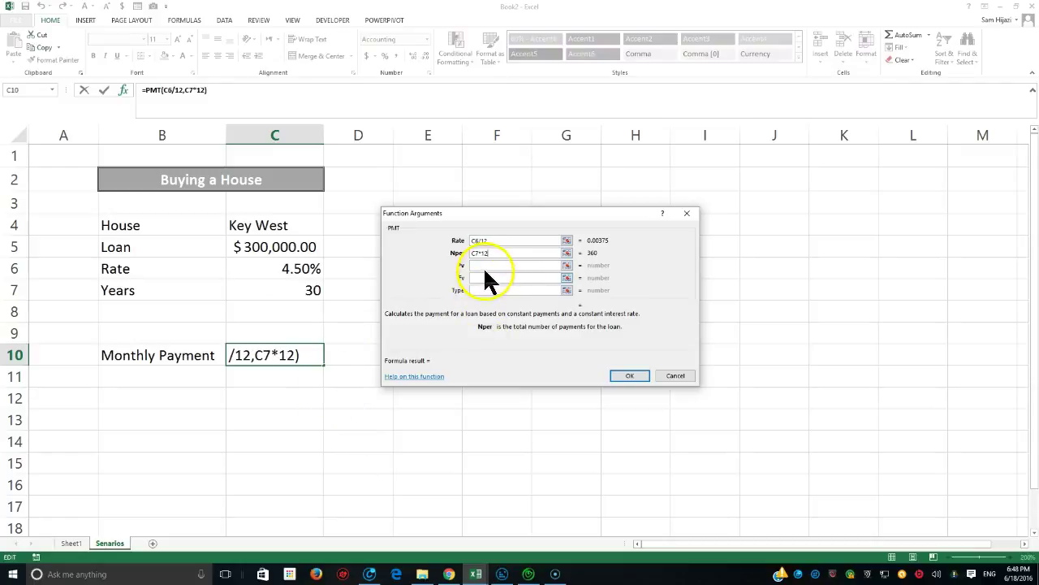
click(482, 265)
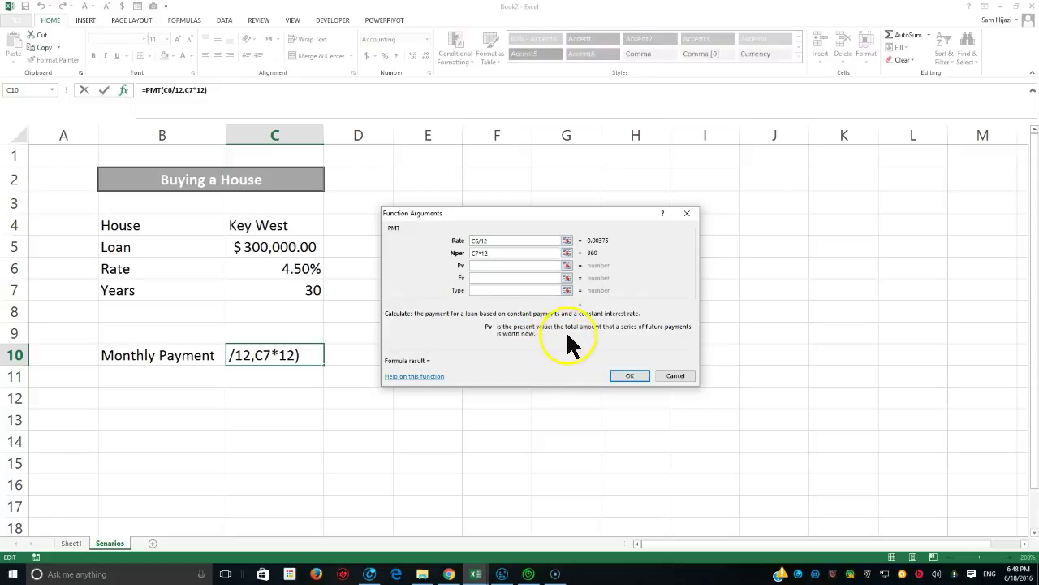
click(299, 251)
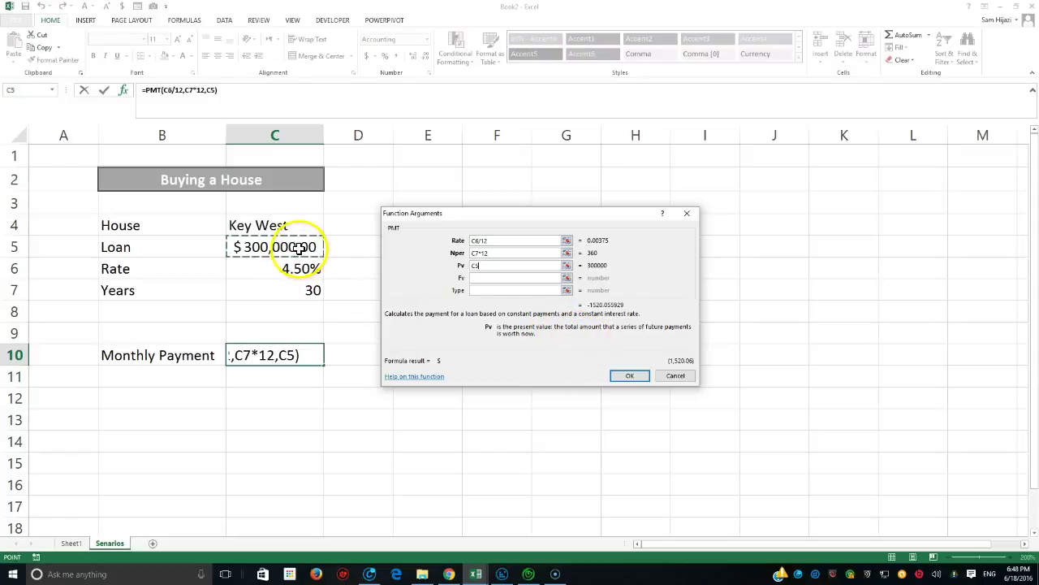
click(629, 377)
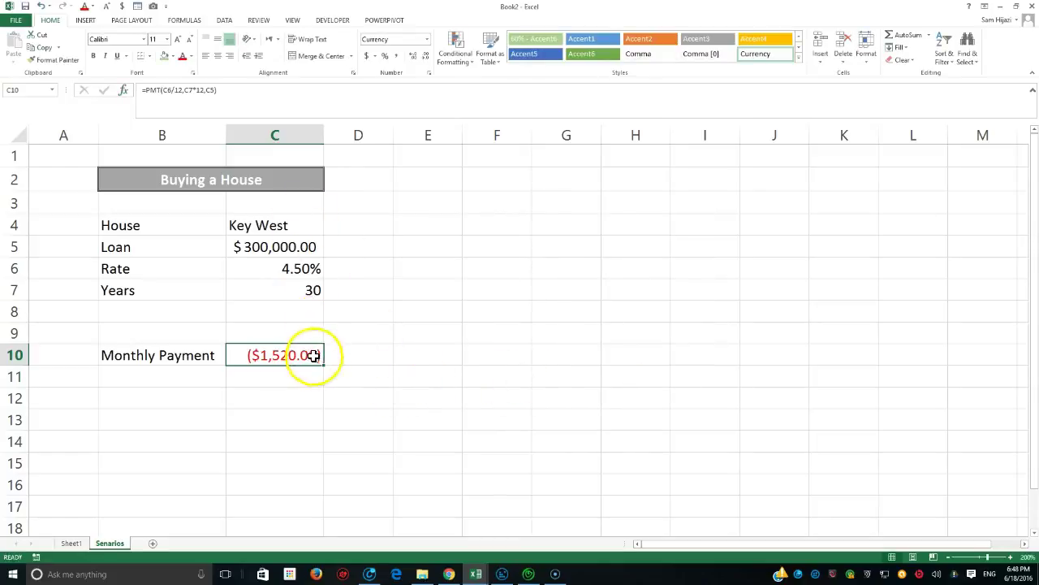
click(308, 247)
click(307, 273)
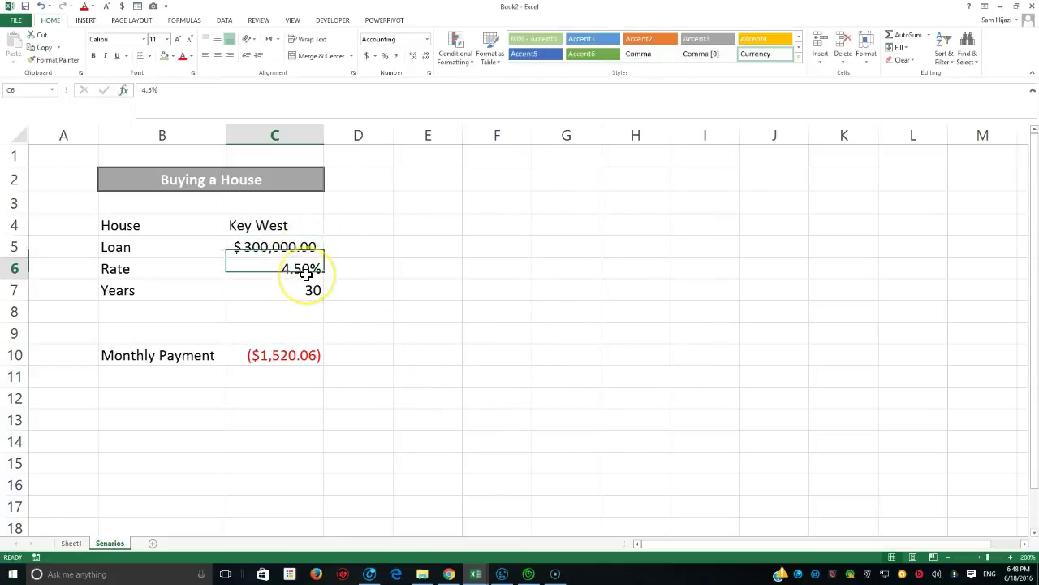
click(315, 292)
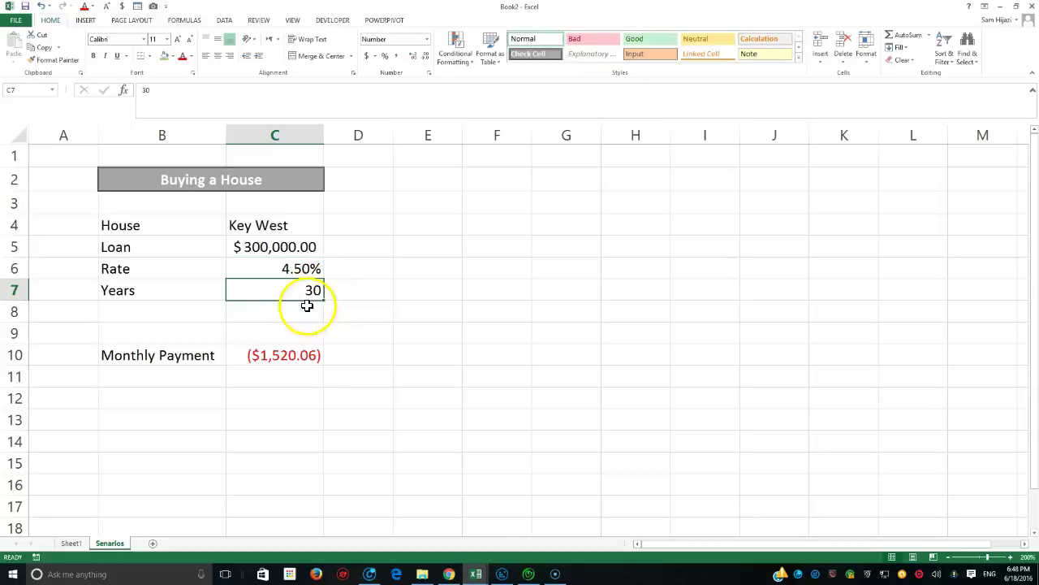
click(292, 355)
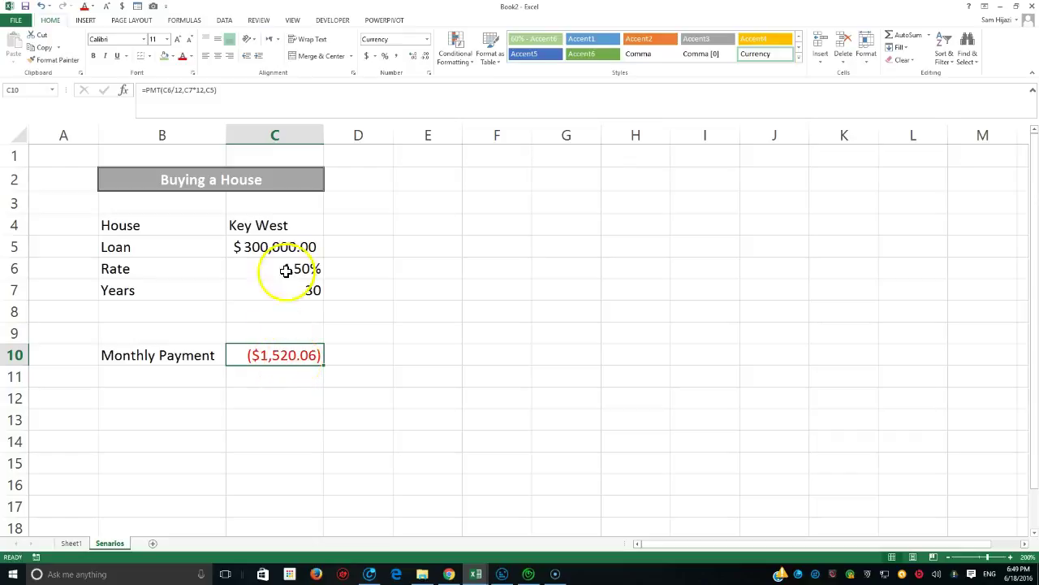
Clear the input values in C4:C7 so the payment in C10 shows #NUM!
click(276, 225)
drag(276, 225, 296, 287)
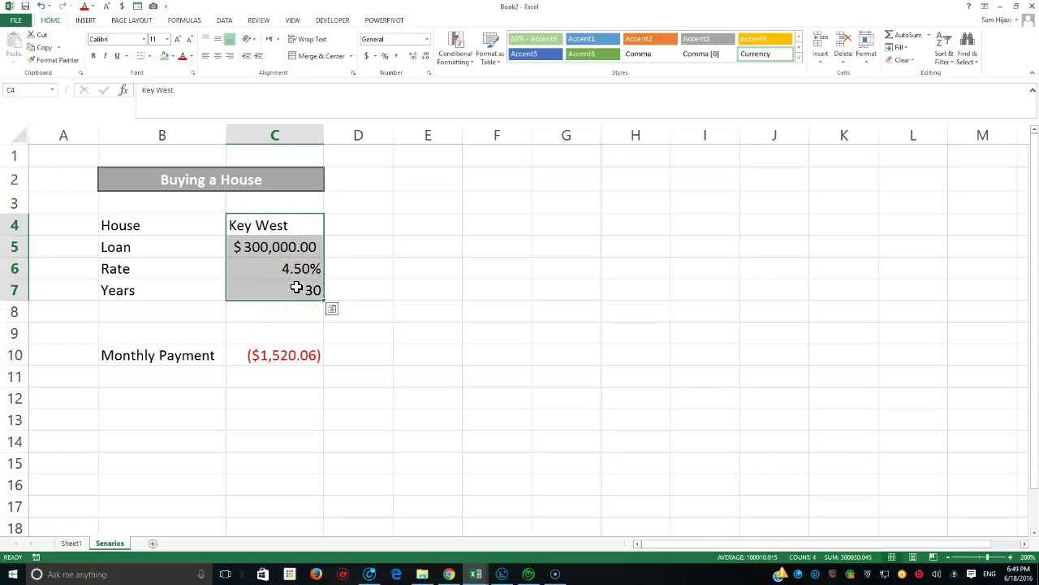
key(Delete)
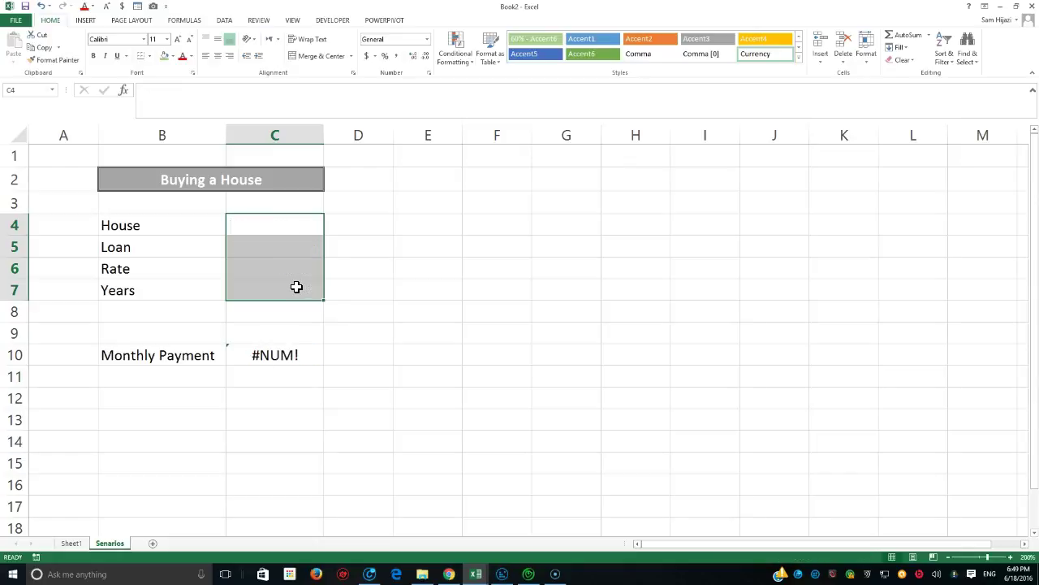
click(275, 354)
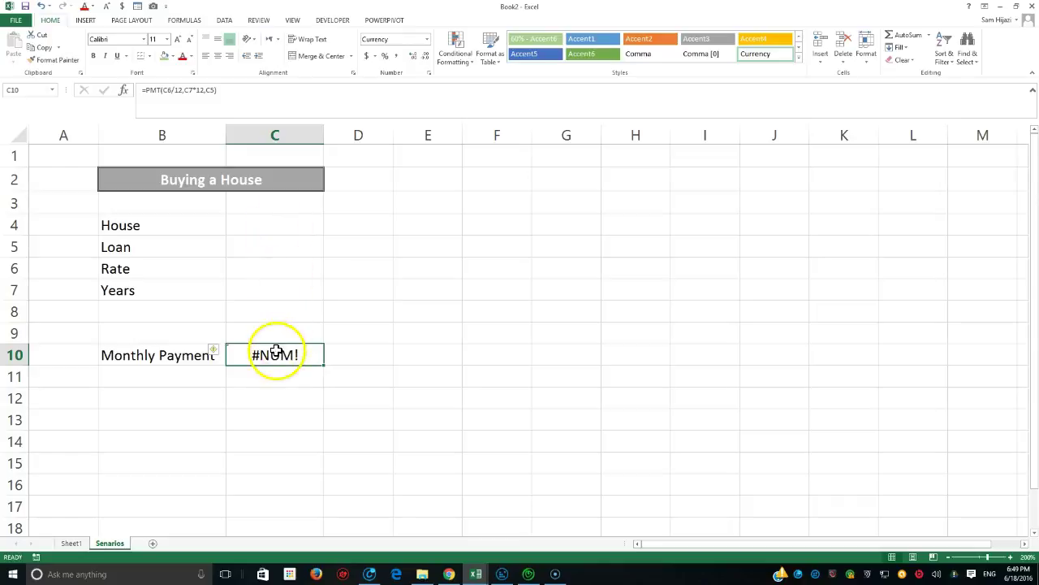
Change C10 to =IFERROR(PMT(C6/12,C7*12,C5),"Wait") so it displays Wait.
double_click(274, 354)
click(237, 355)
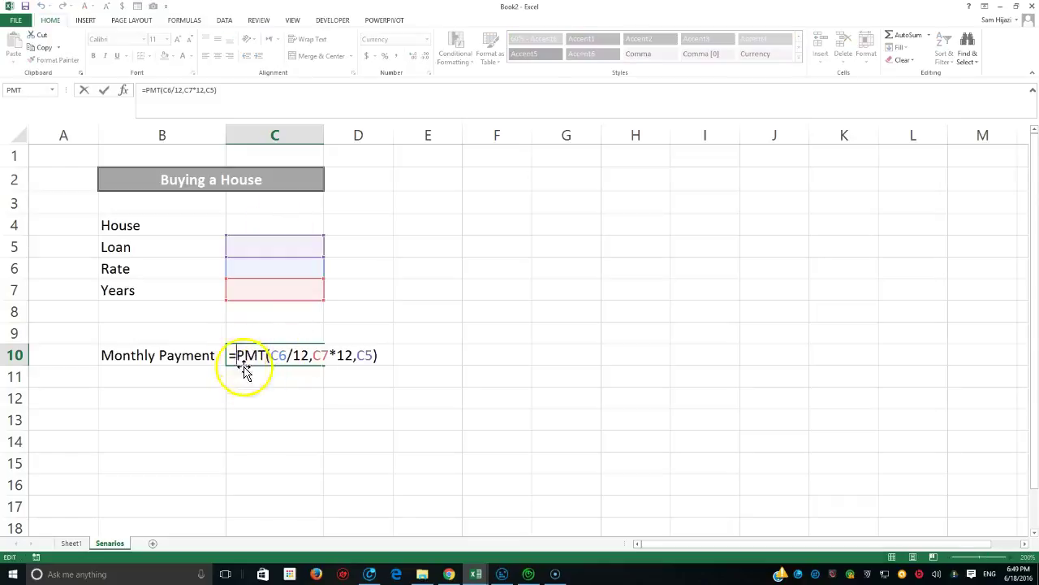
text(if)
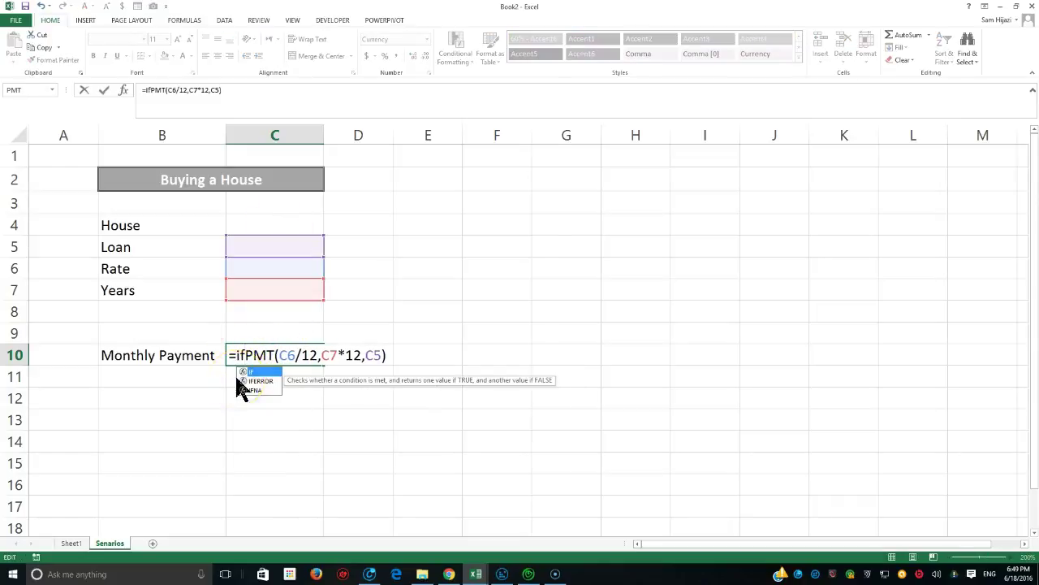
text(e)
key(Tab)
text(()
key(BackSpace)
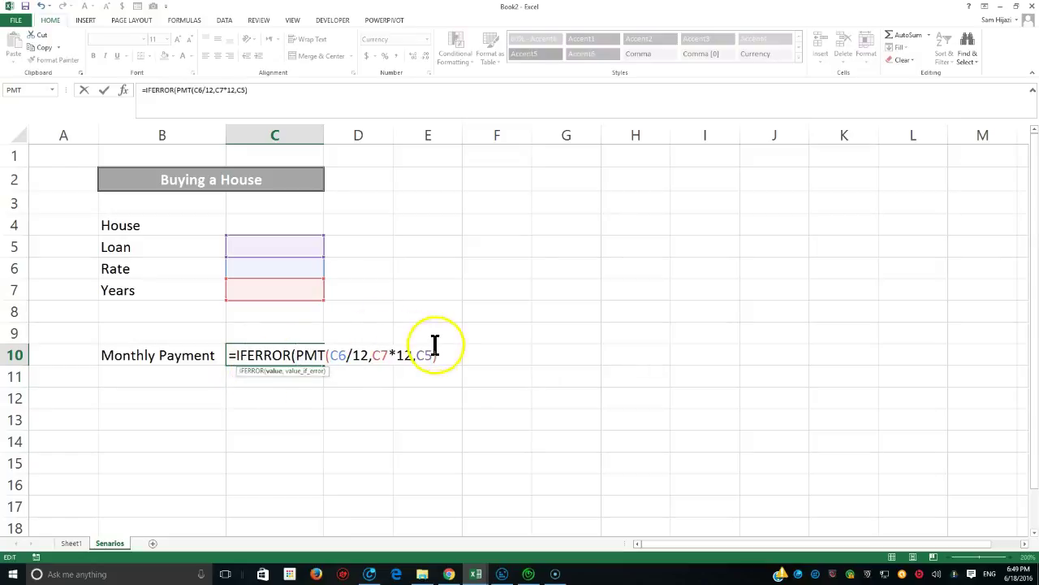
text(,)
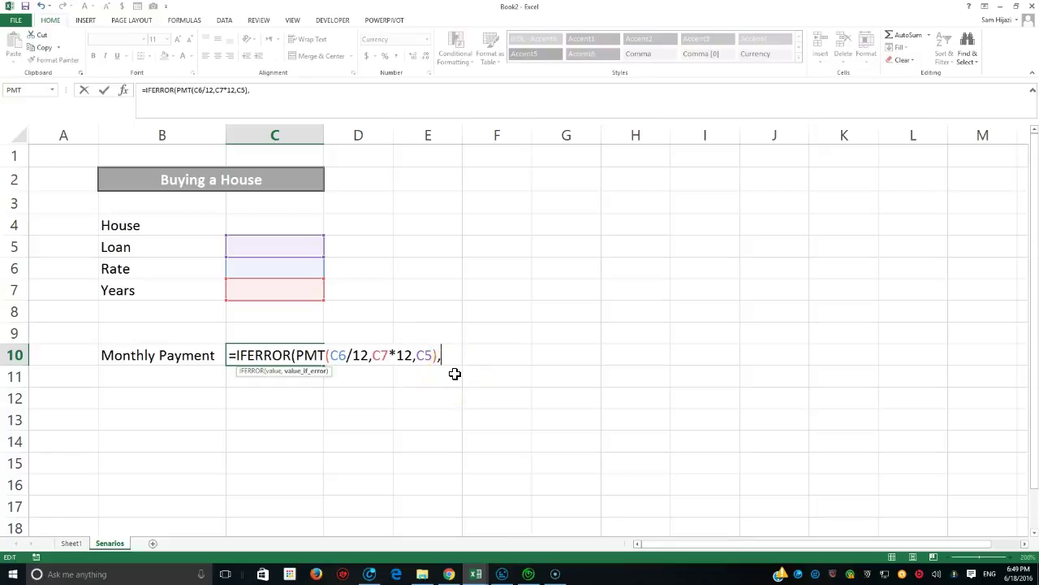
text("Wait"))
key(Return)
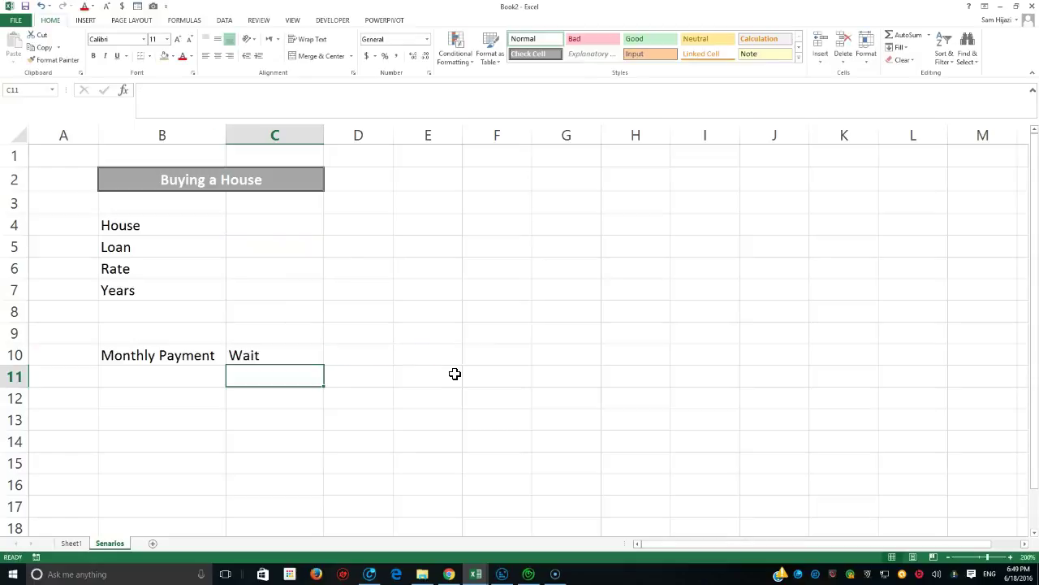
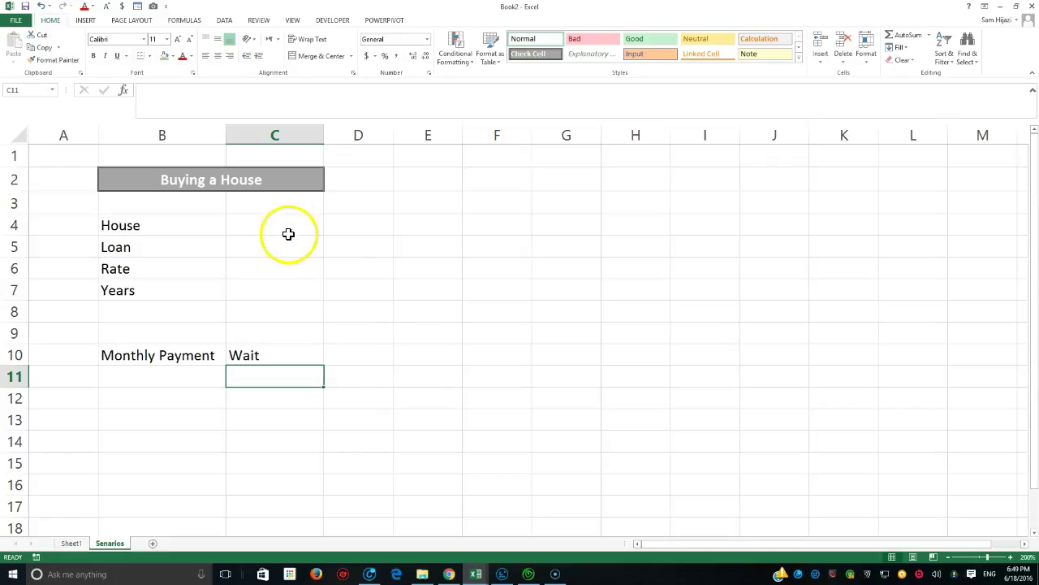
With cell C4 selected, open Scenario Manager from Data > What-If Analysis.
click(288, 232)
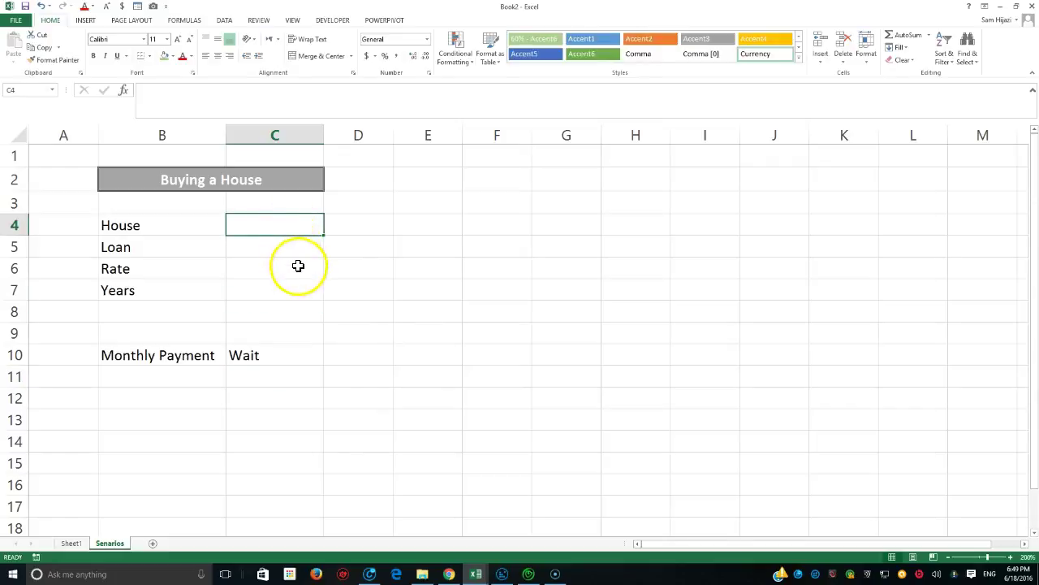
click(222, 21)
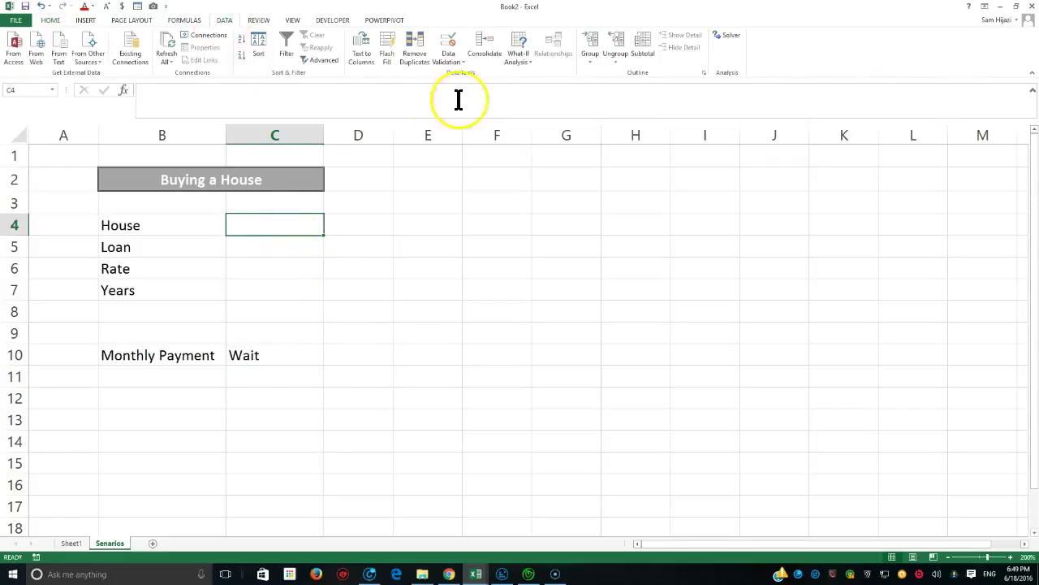
click(528, 58)
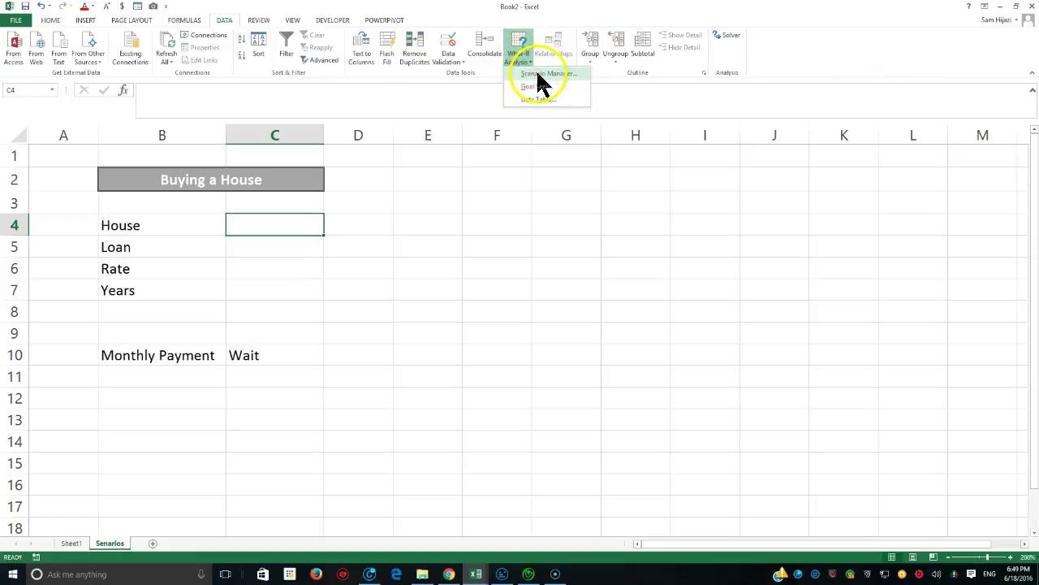
click(538, 74)
mouse_move(550, 204)
mouse_down()
mouse_move(592, 206)
mouse_move(561, 213)
mouse_up()
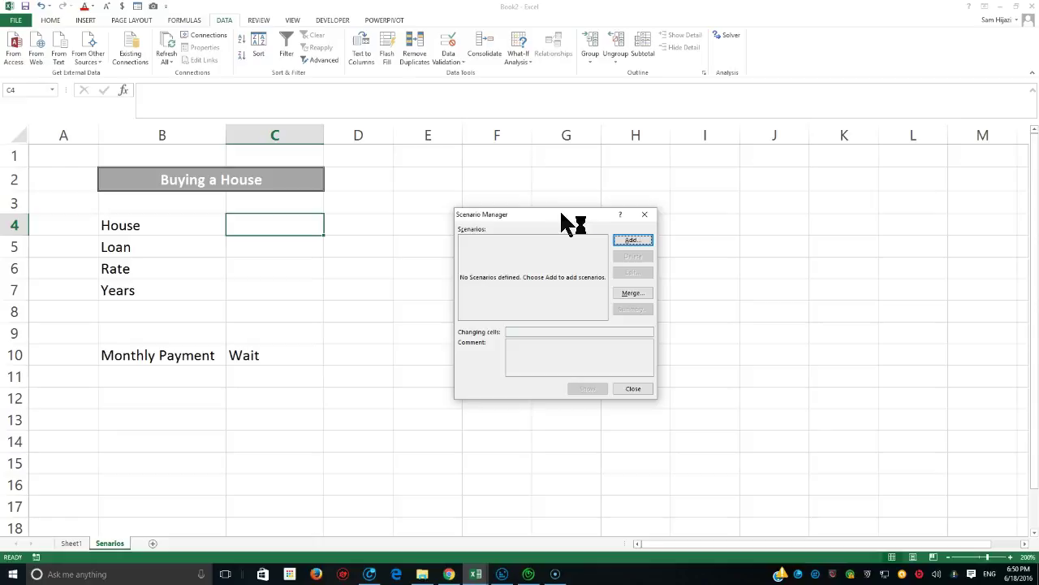
Add a scenario named Key West with changing cells C4:C7.
click(628, 238)
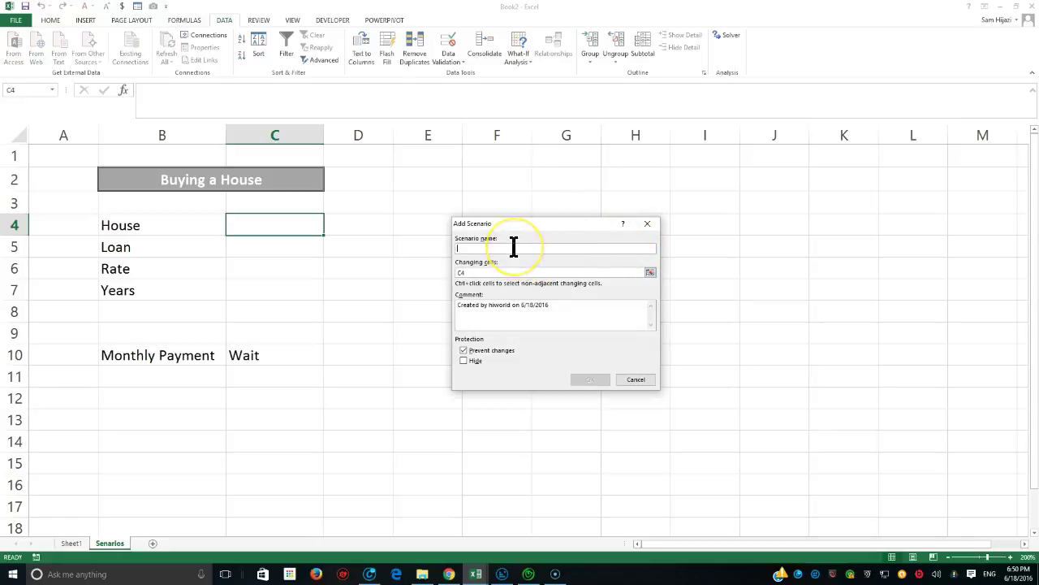
text(Key)
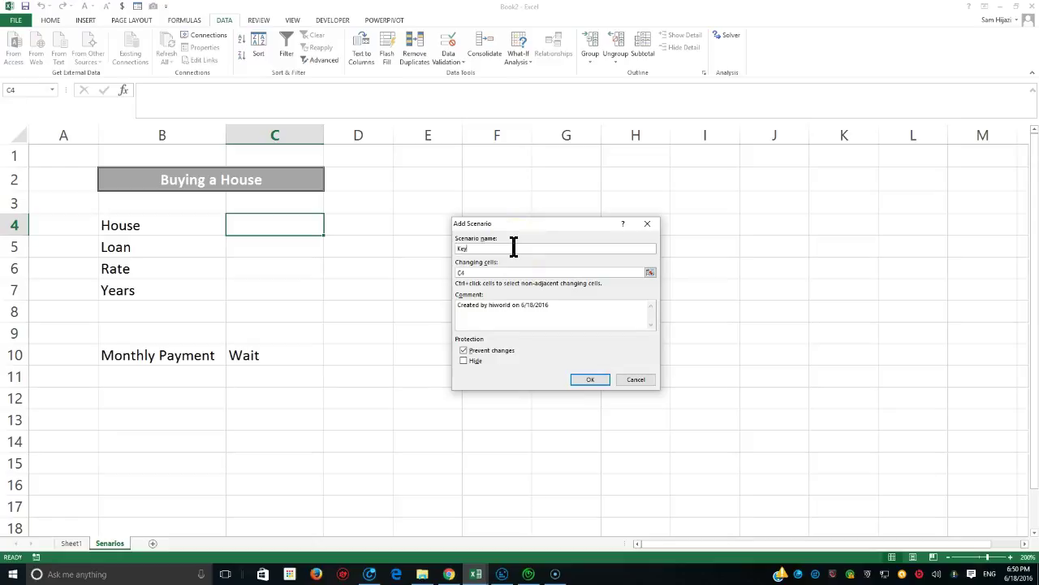
text(_West)
click(468, 247)
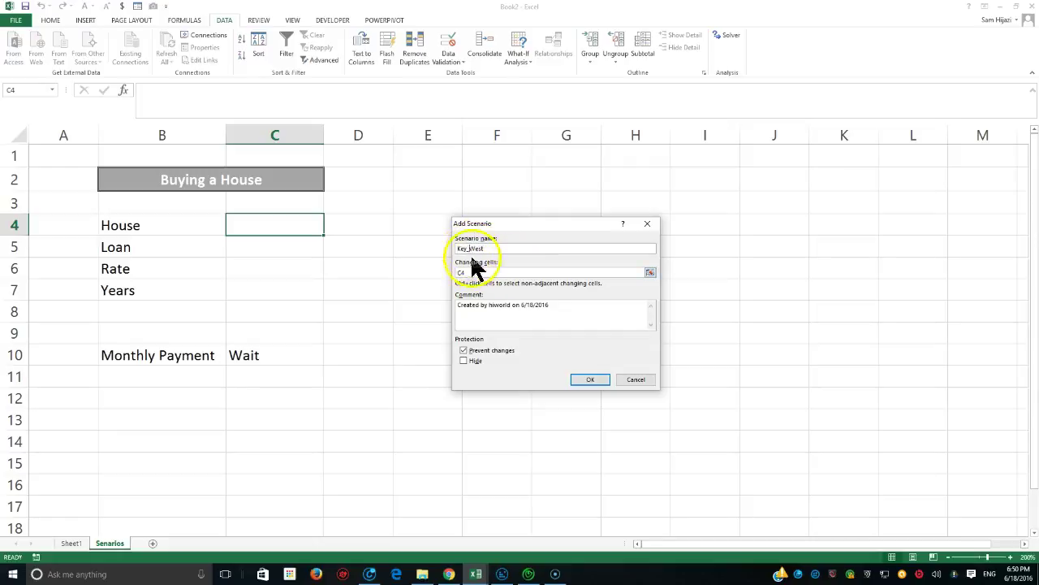
key(BackSpace)
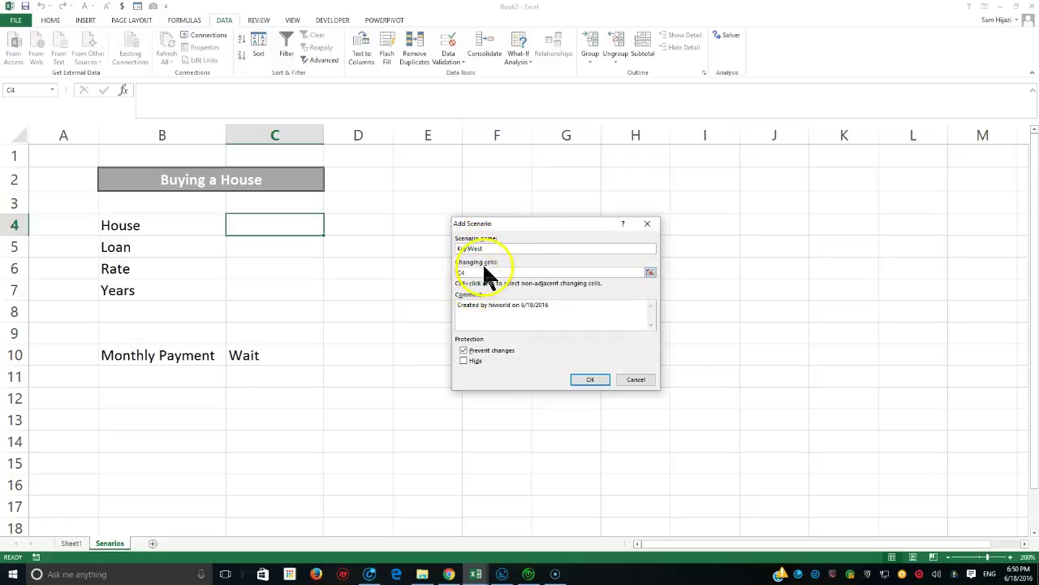
drag(476, 272, 453, 273)
click(262, 227)
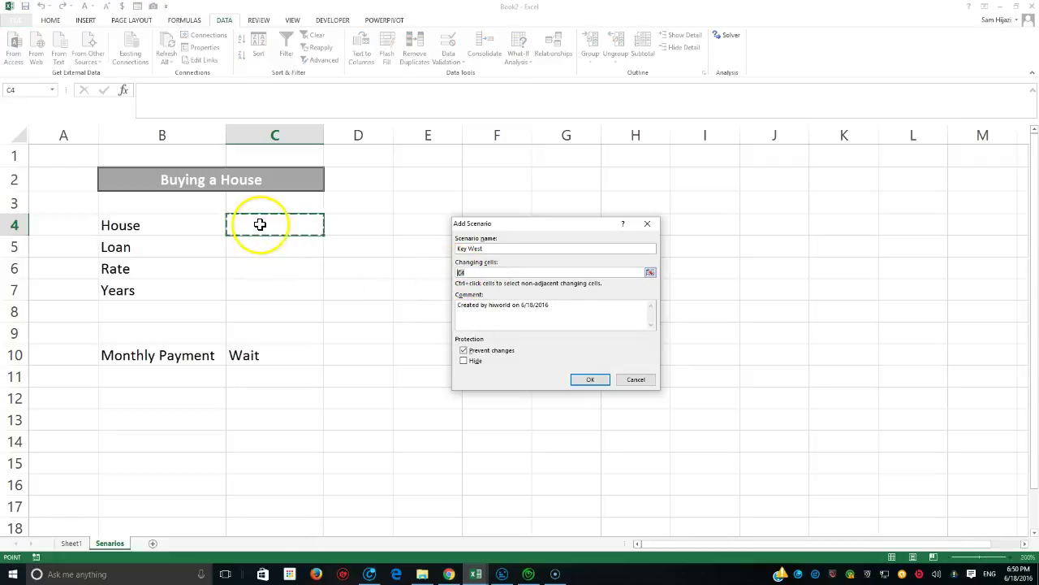
drag(260, 224, 269, 288)
click(535, 319)
click(582, 382)
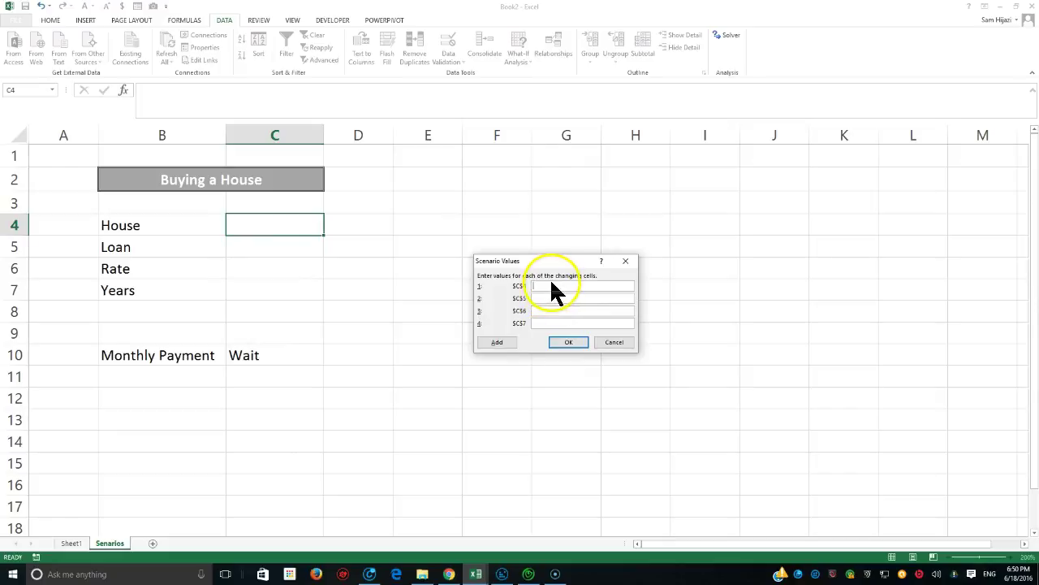
Enter Key West, 300000, 4.5% and 30 as its values, then save it and start another scenario.
text(Key We)
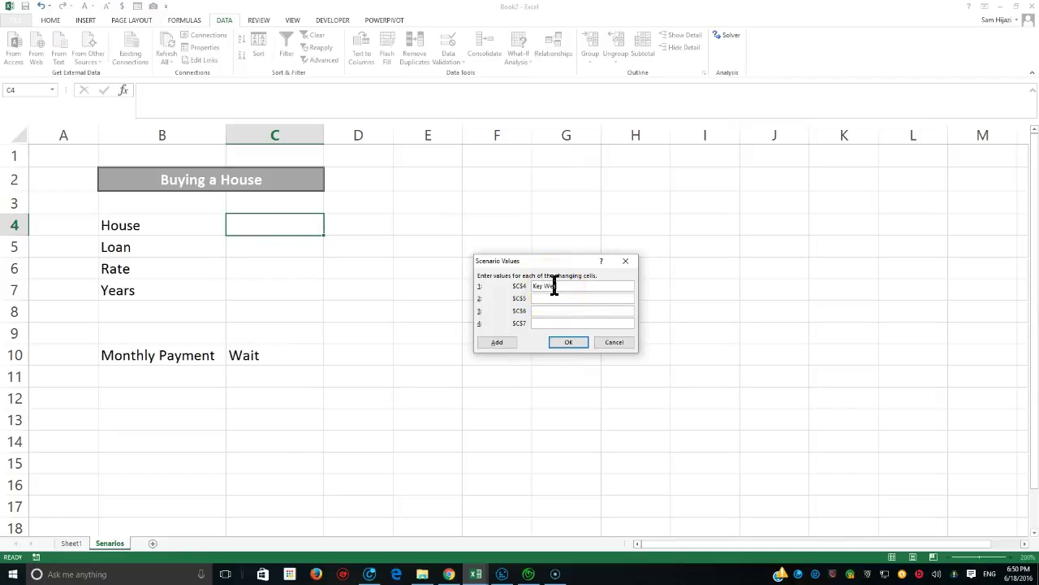
text(st)
click(556, 301)
click(524, 305)
click(550, 292)
text(300000)
key(Tab)
text(4.5%)
click(555, 323)
text(30)
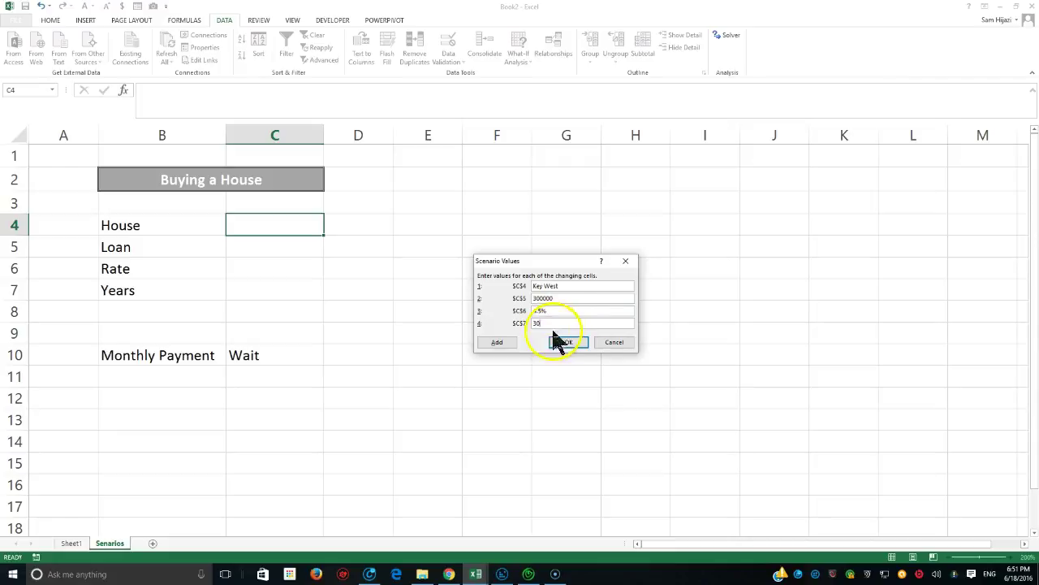
click(497, 342)
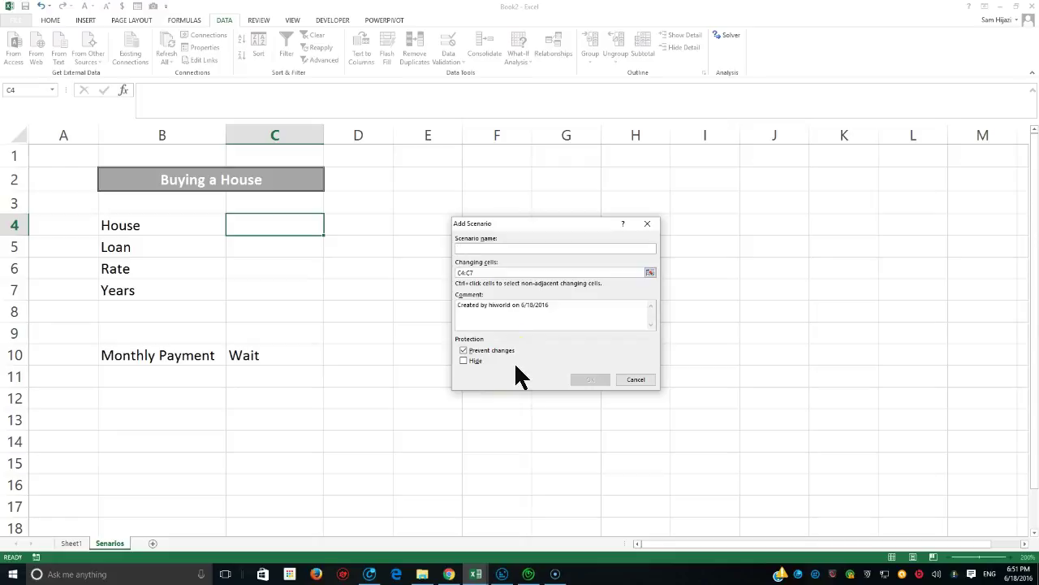
Name the new scenario Middle Keys, with a 'Created By' comment giving the author's name.
text(Middle Keys)
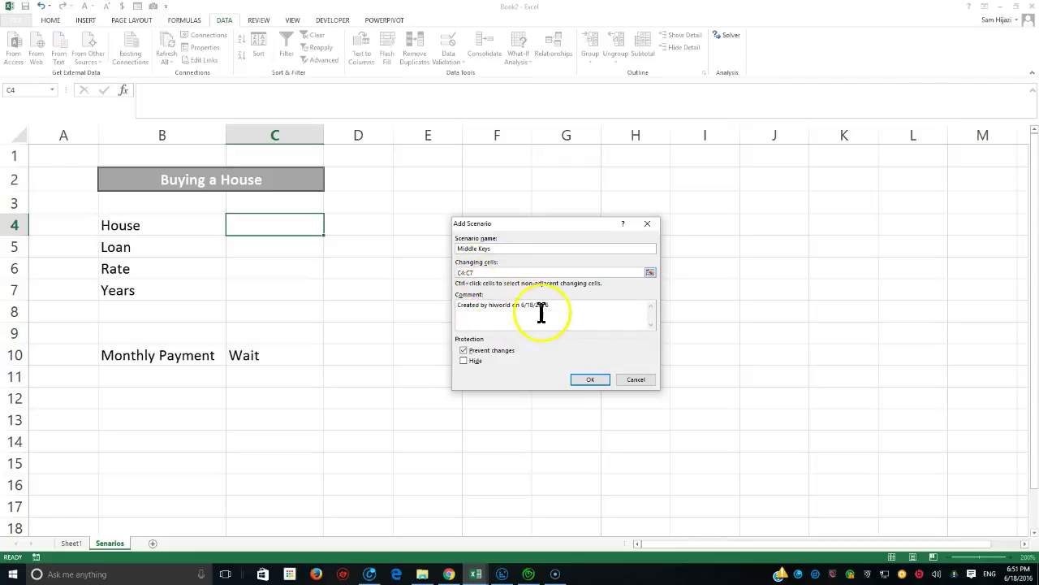
drag(555, 305, 443, 303)
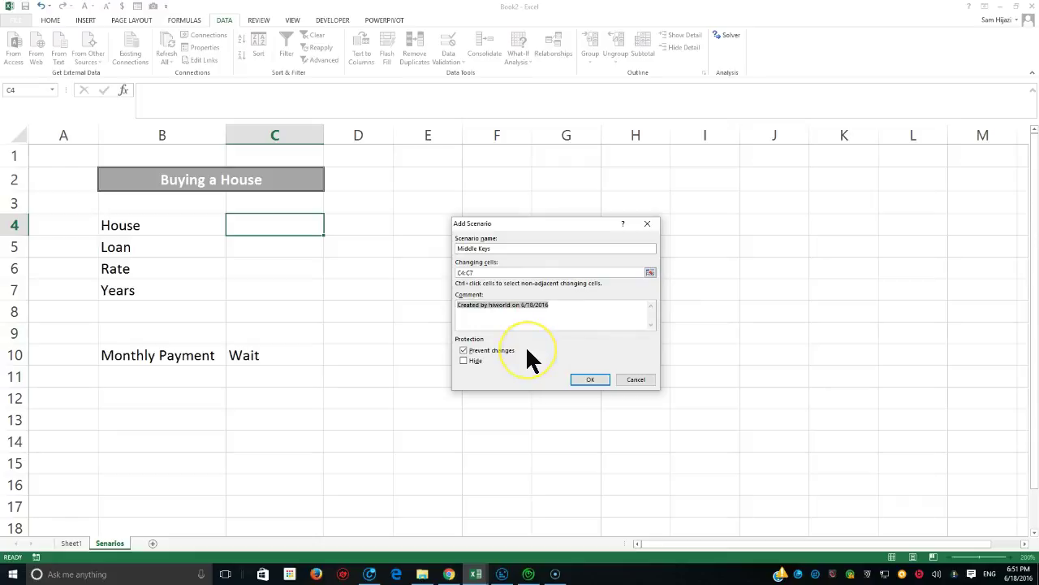
text(Created)
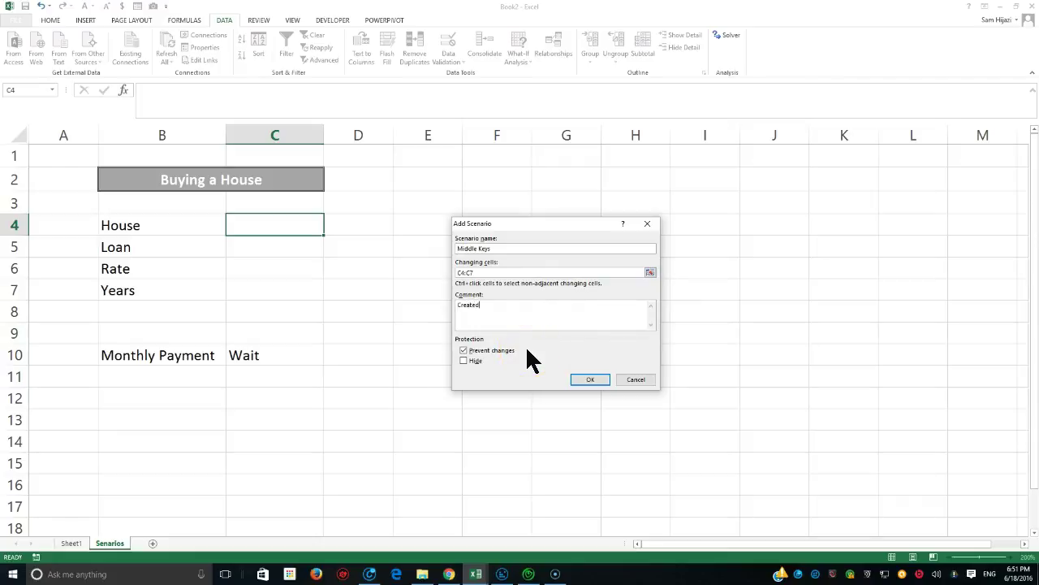
text( By)
text(Dr. Hijazi)
click(591, 379)
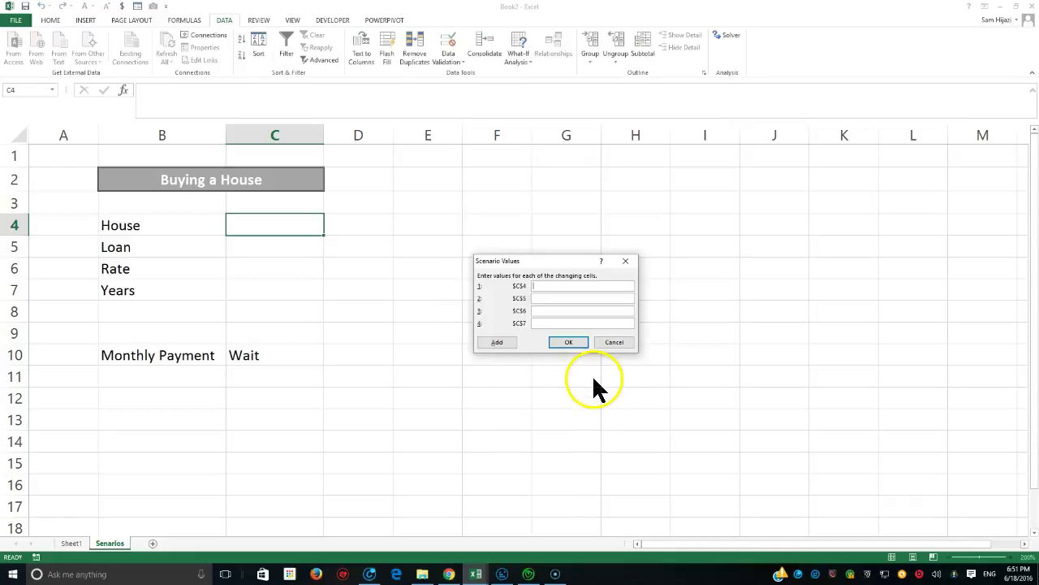
Enter Marathon, 250000, 5% and 30 as the Middle Keys values.
text(Marathon)
click(553, 294)
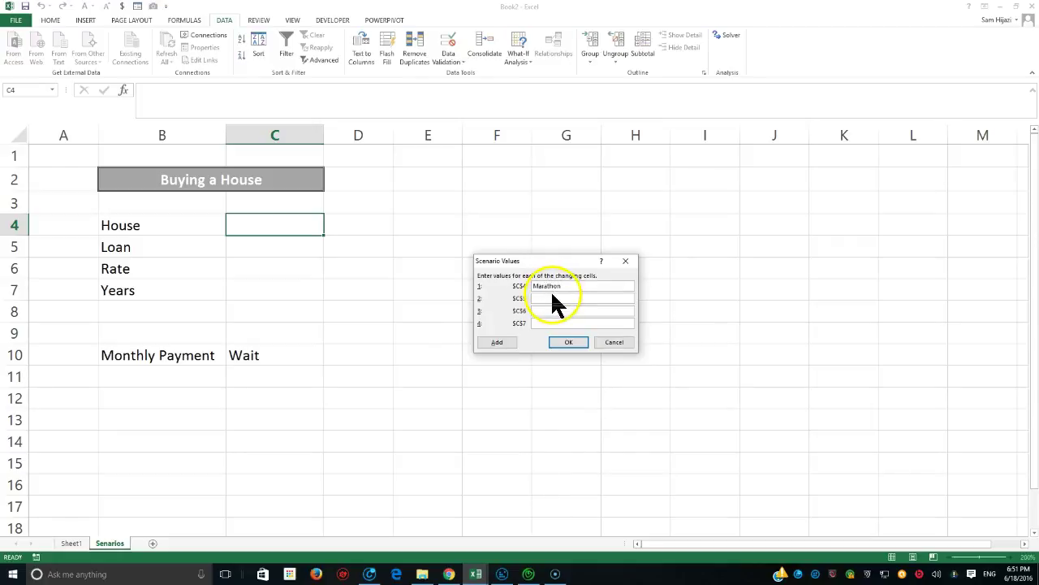
text(25000)
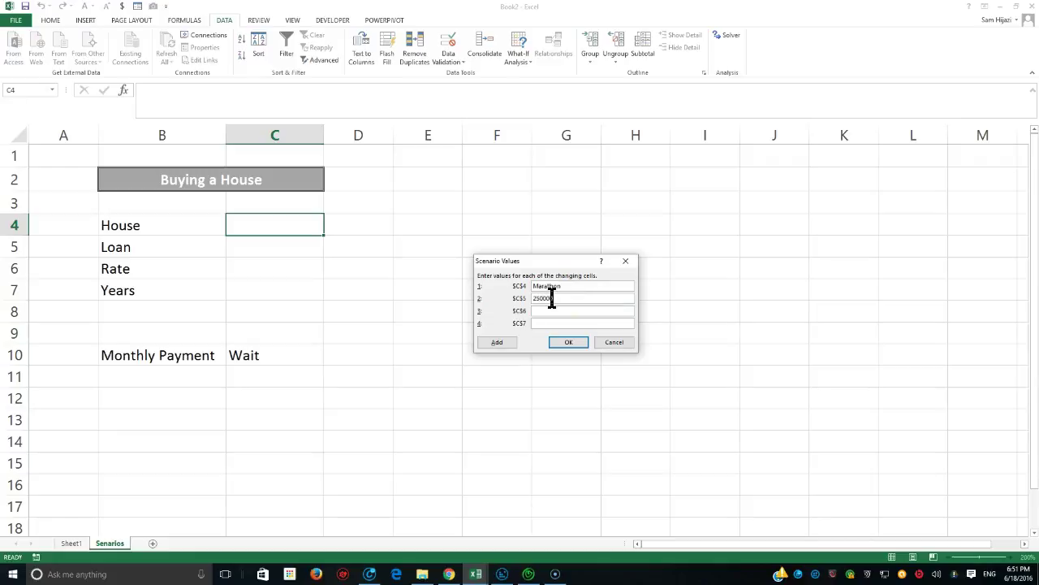
text(5%)
key(Tab)
text(30)
Save Middle Keys and add an Upper Keys scenario, changing the comment's author.
click(499, 342)
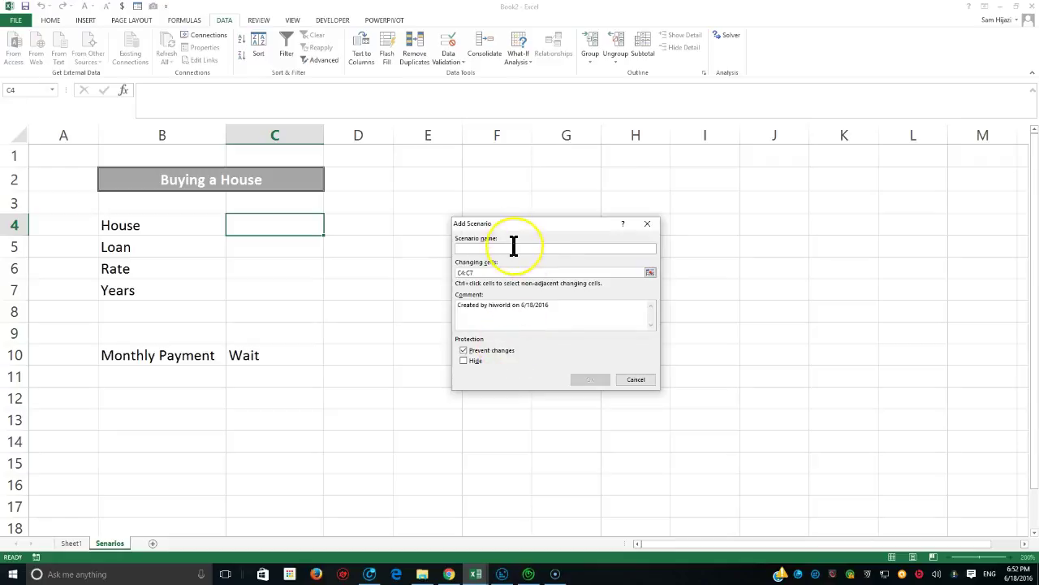
text(Upp)
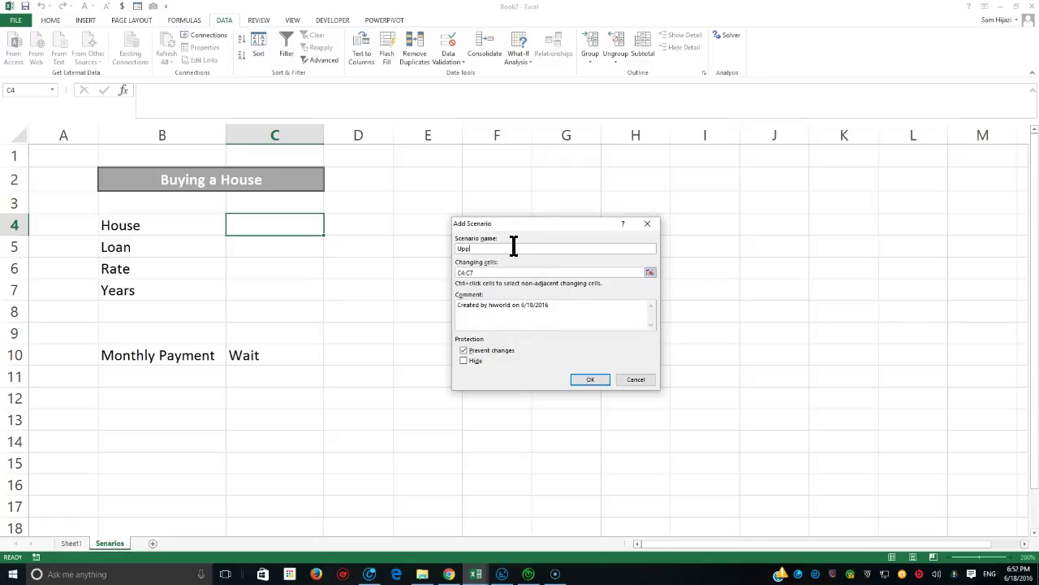
text(er Keys)
drag(557, 305, 480, 306)
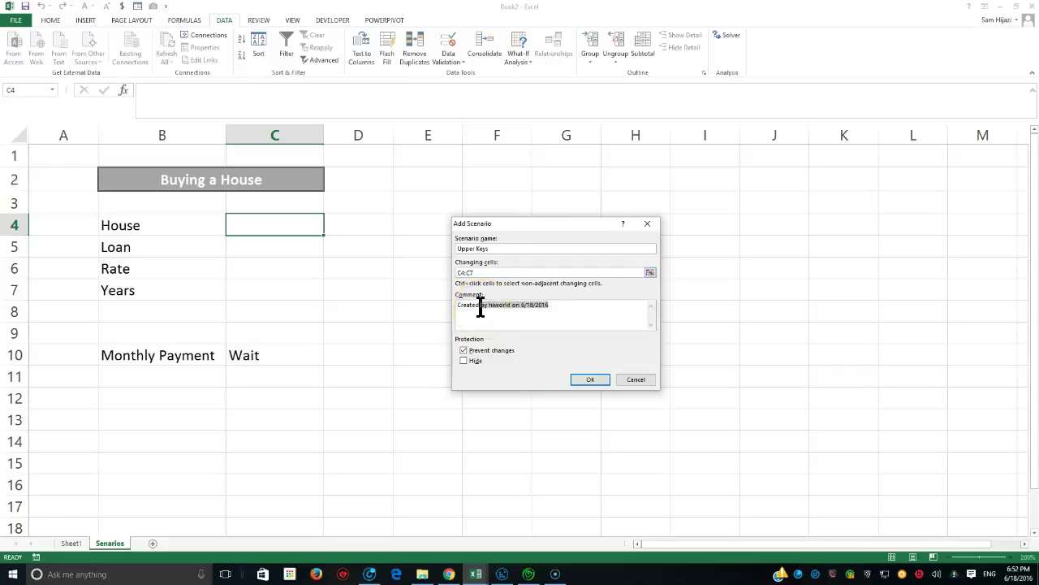
click(590, 379)
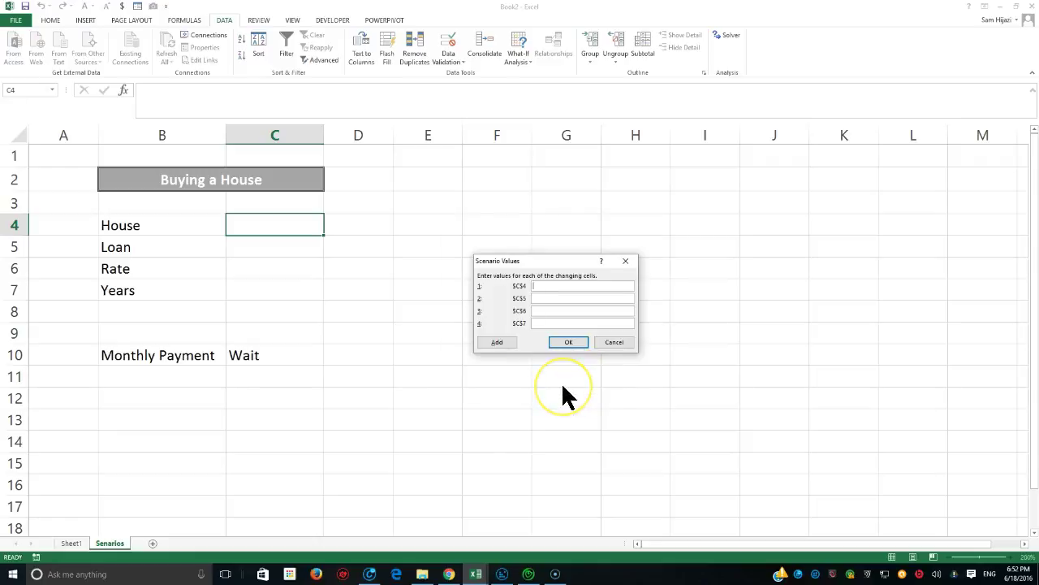
Give Upper Keys the values Key Largo, 370000, 3.75% and 30, and discard the extra blank scenario.
text(Key Largo)
key(Tab)
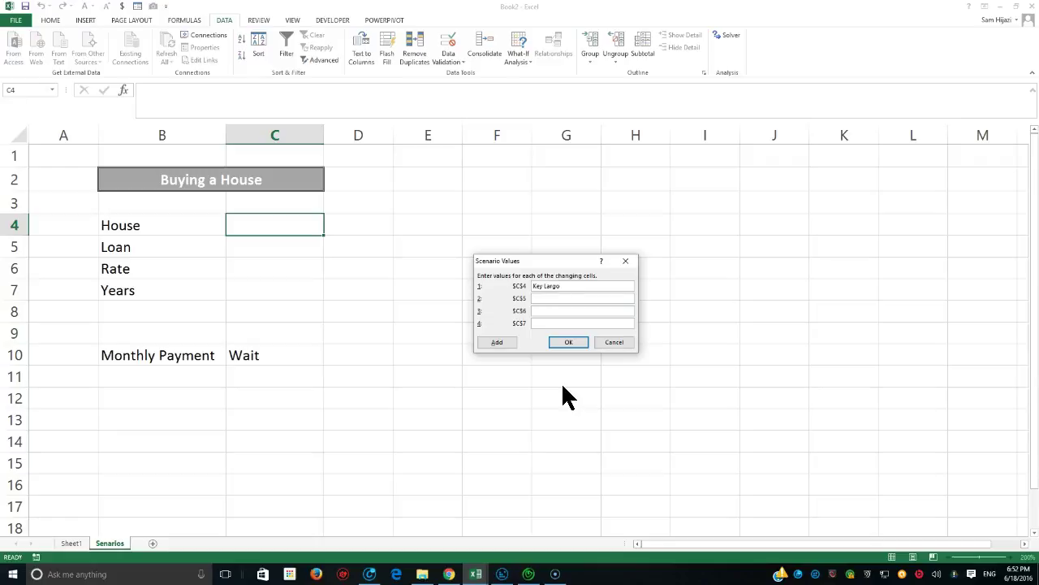
text(37)
text(000)
text(2)
key(BackSpace)
text(3.75%)
key(Tab)
text(30)
click(511, 343)
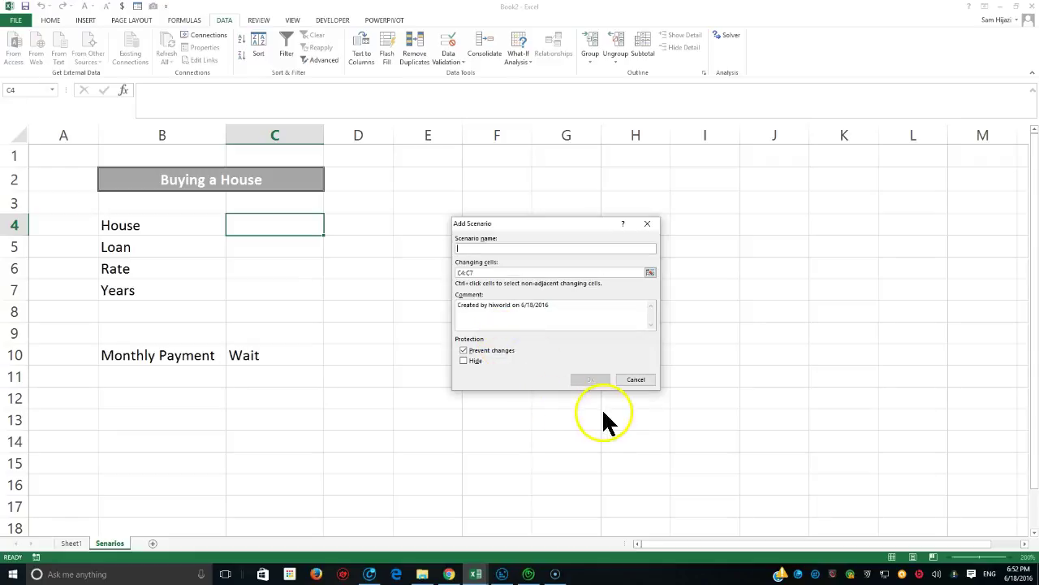
click(635, 380)
click(552, 357)
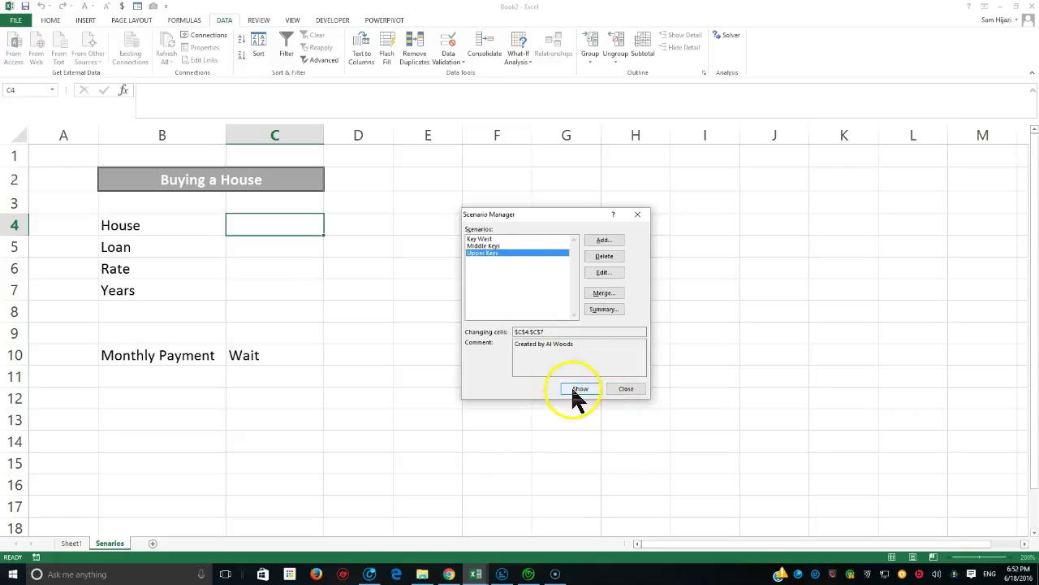
Show Key West, Middle Keys and Upper Keys in turn, ending with Key Largo's ($1,713.53) payment.
click(491, 240)
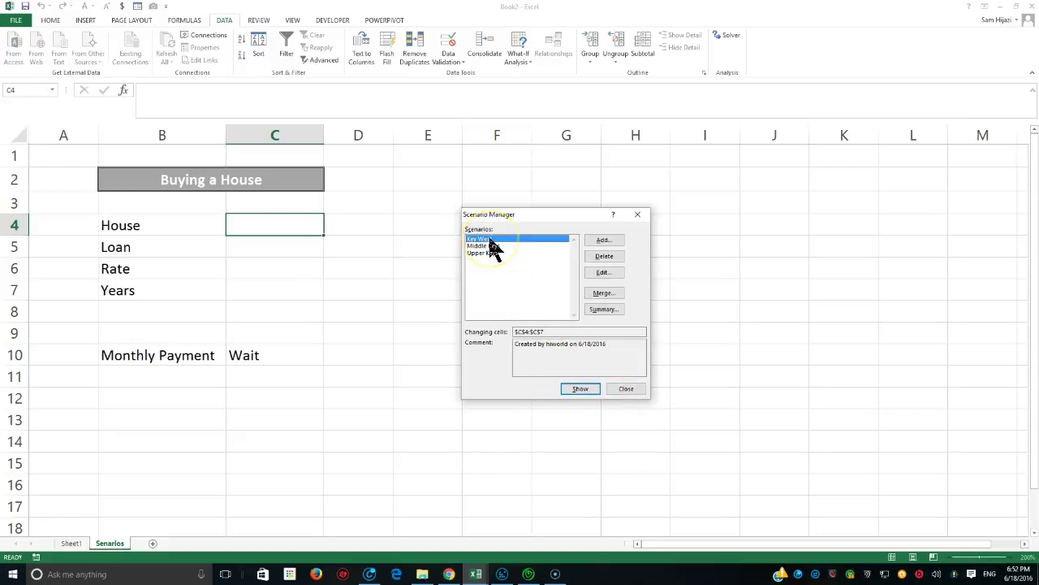
click(580, 389)
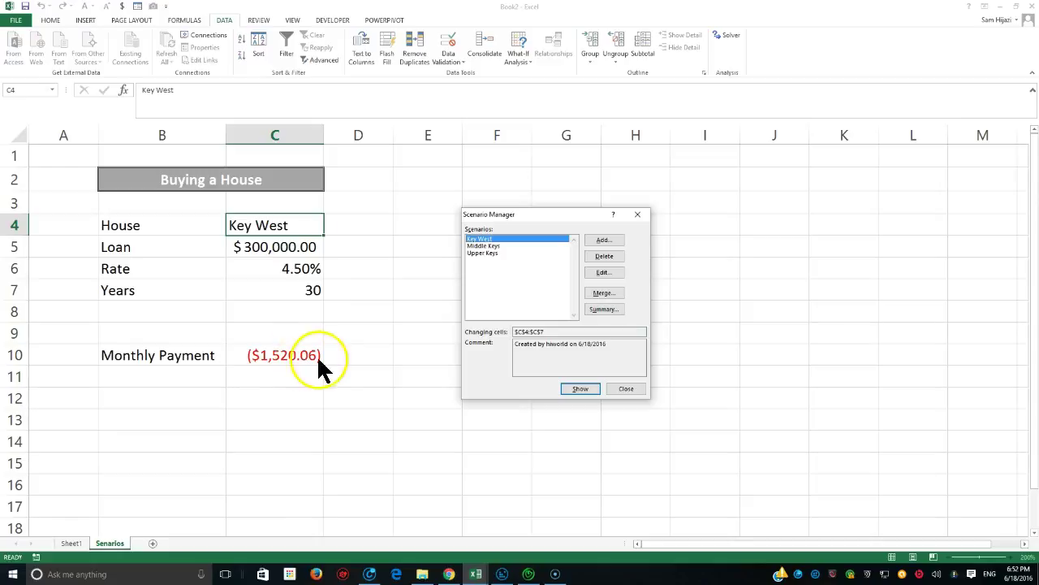
click(488, 247)
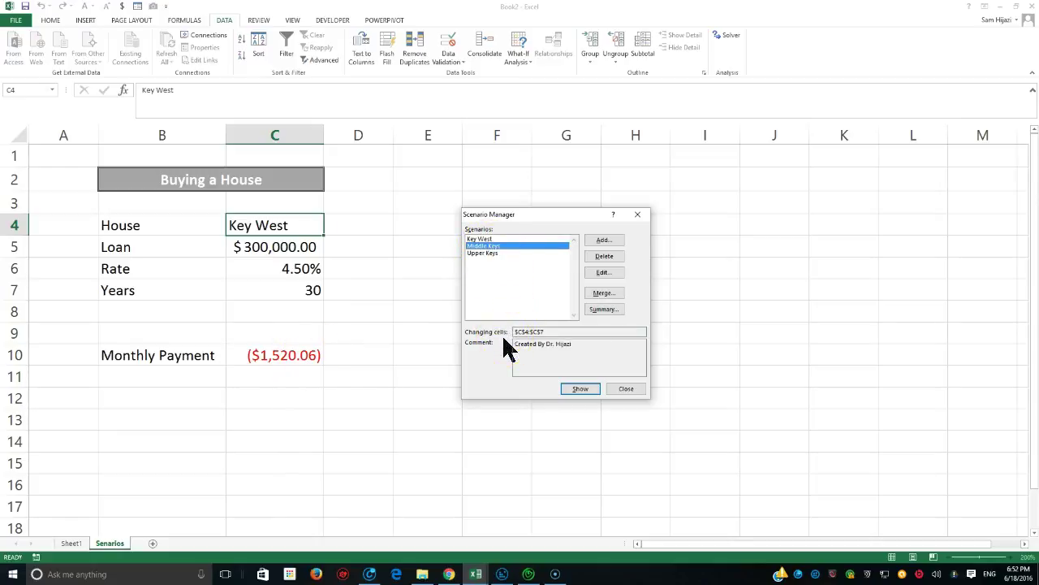
click(570, 389)
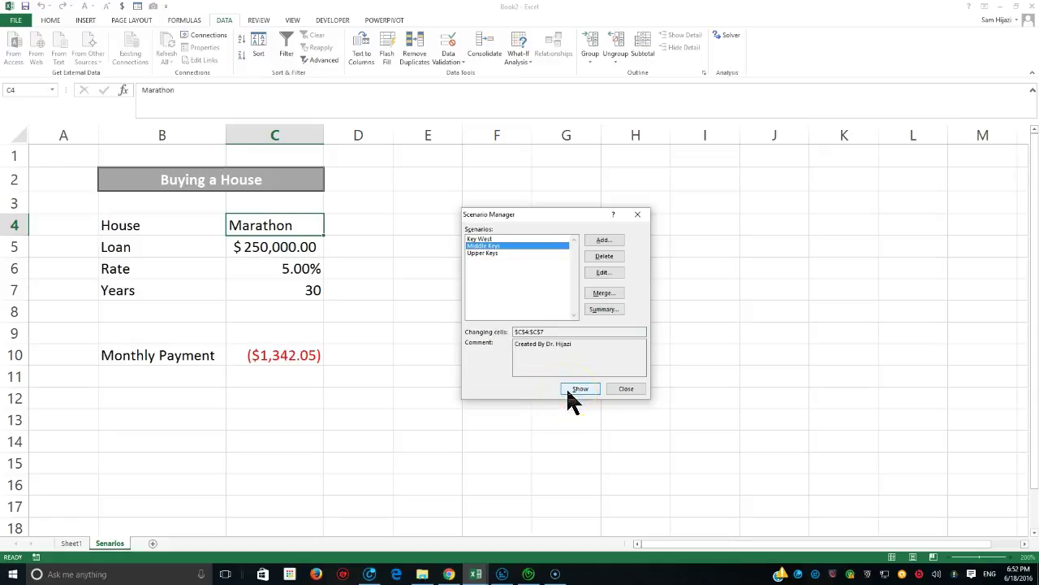
click(489, 252)
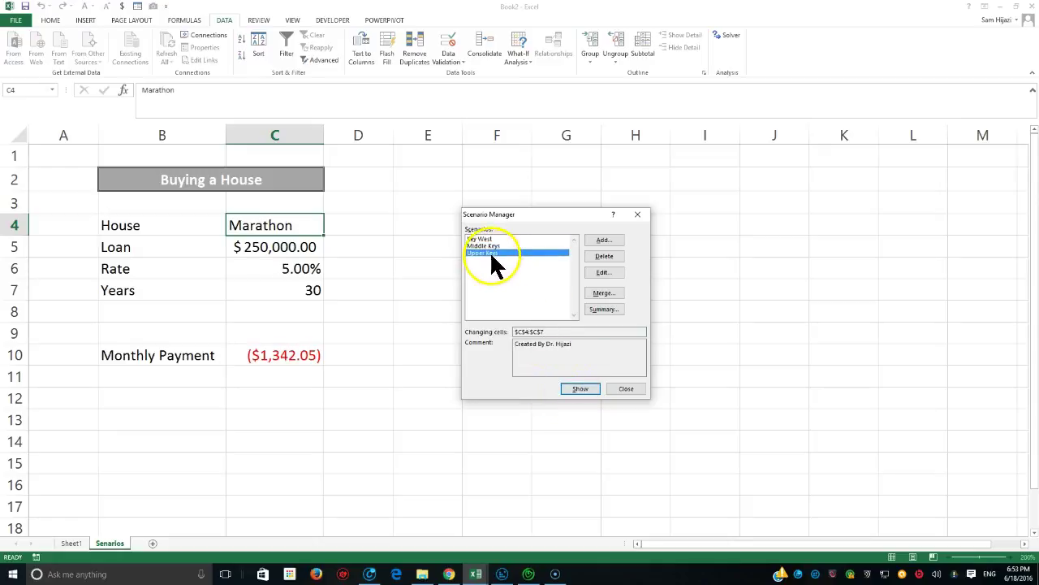
click(577, 390)
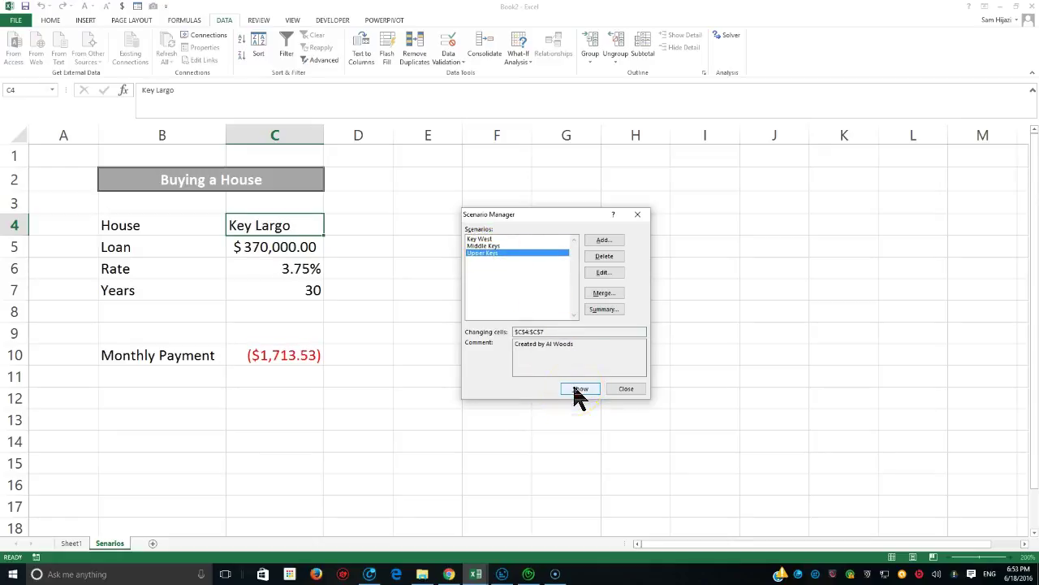
click(491, 241)
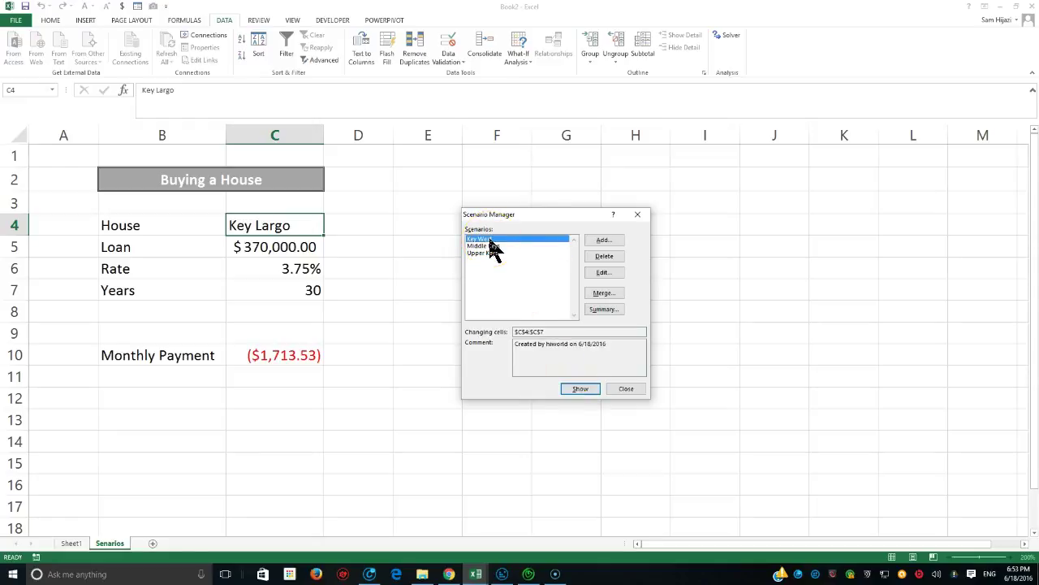
click(485, 240)
Change the Key West scenario's name to Lower Keys and accept its existing values.
click(603, 273)
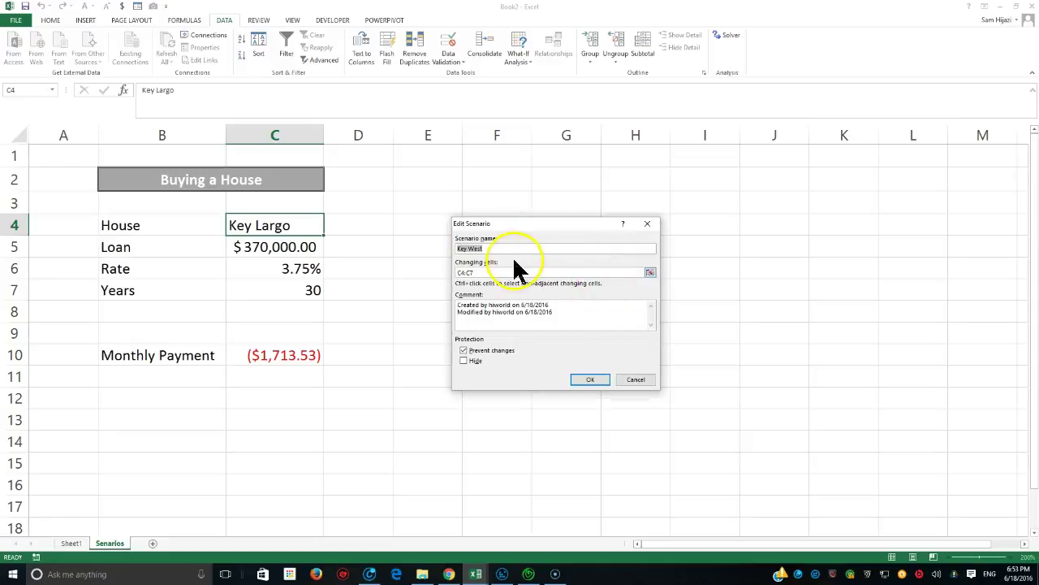
text(Lower )
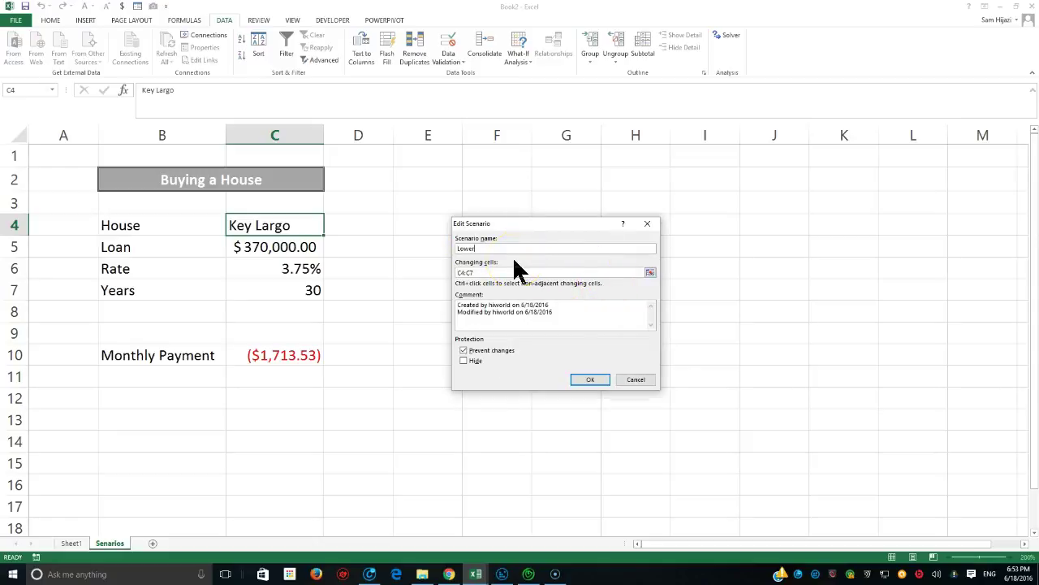
text(Keys)
click(590, 380)
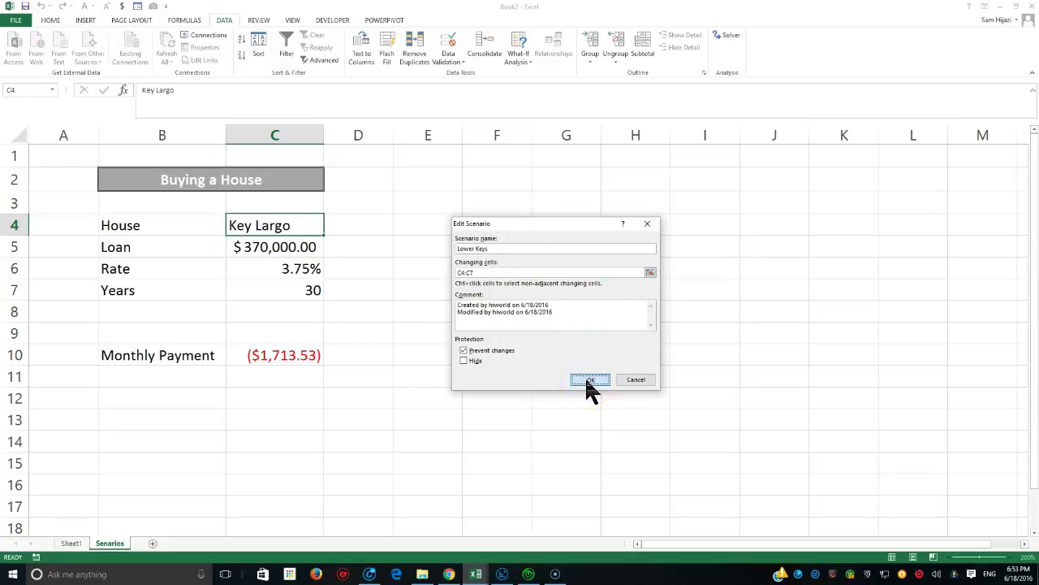
click(589, 380)
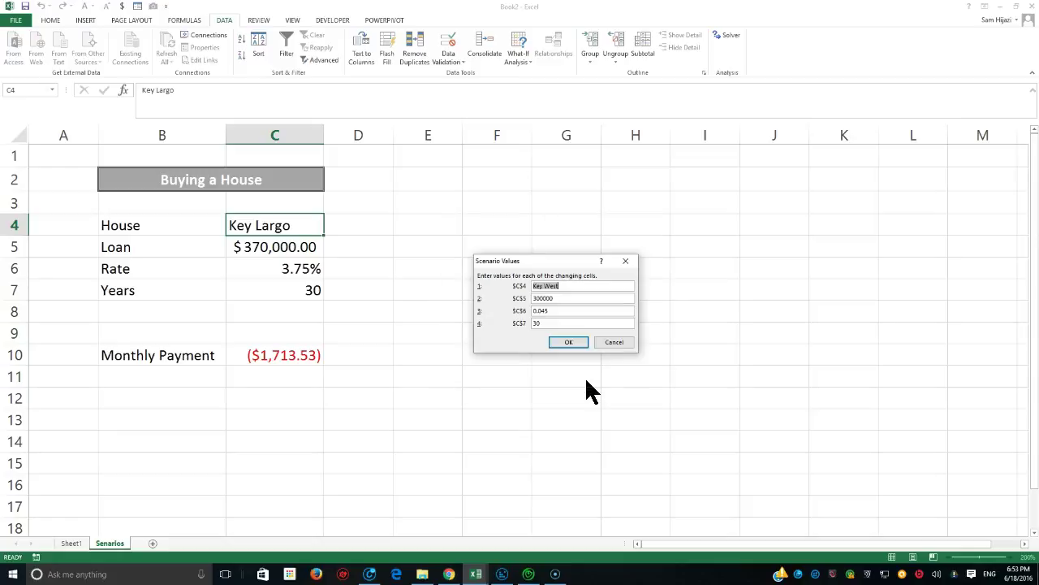
click(571, 342)
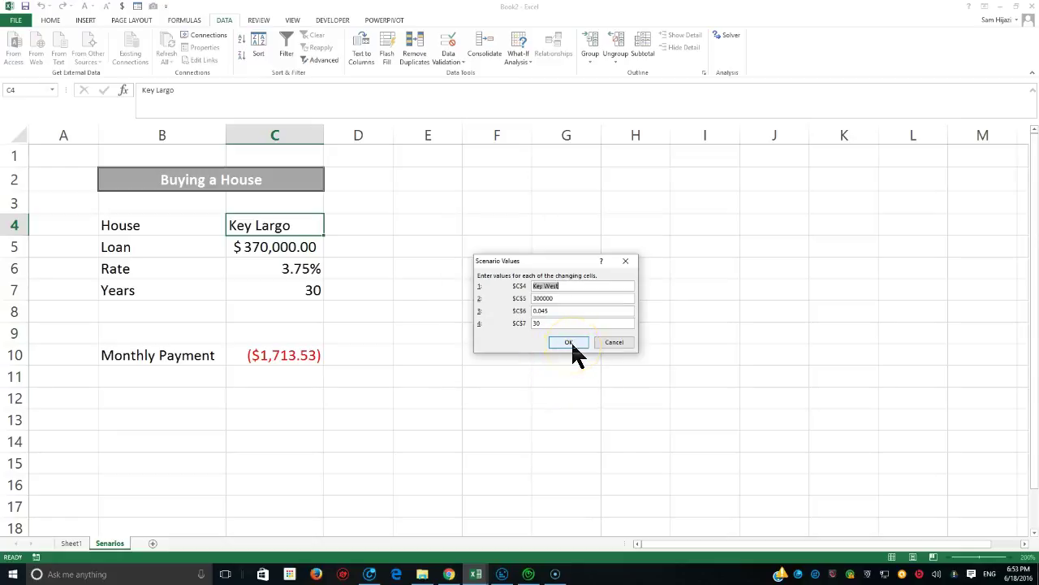
click(484, 246)
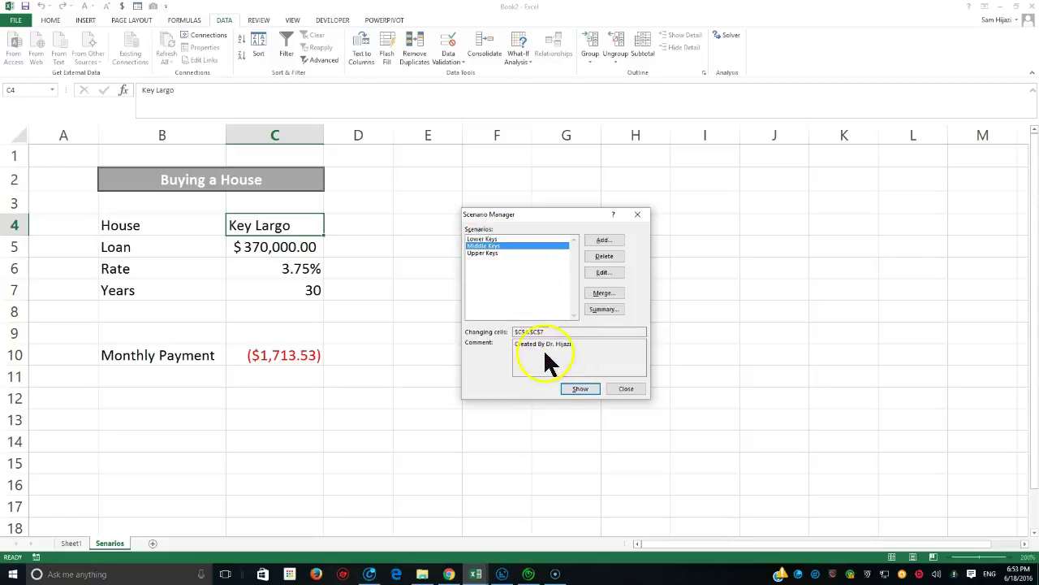
click(576, 389)
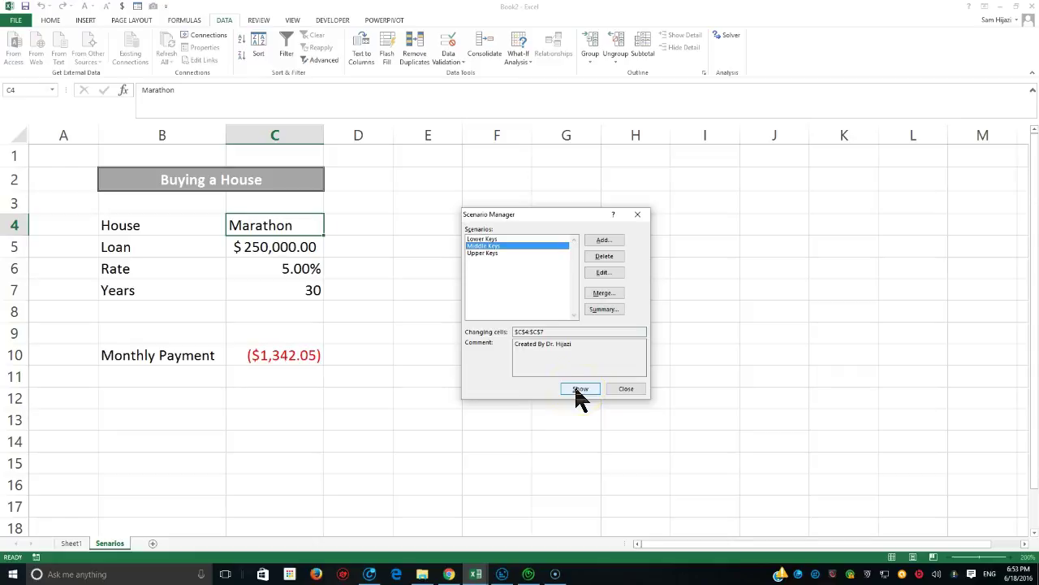
click(478, 251)
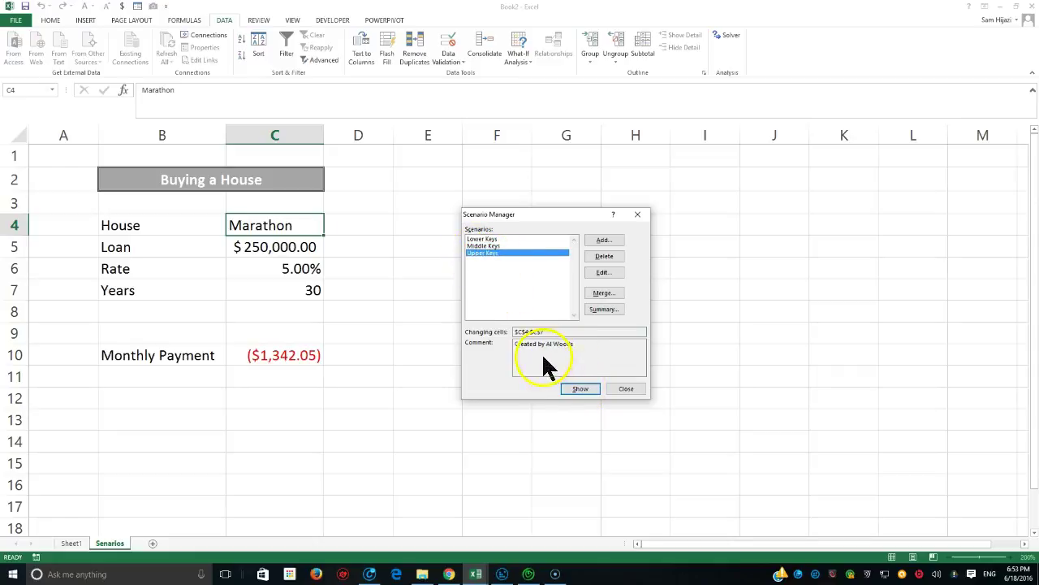
click(580, 388)
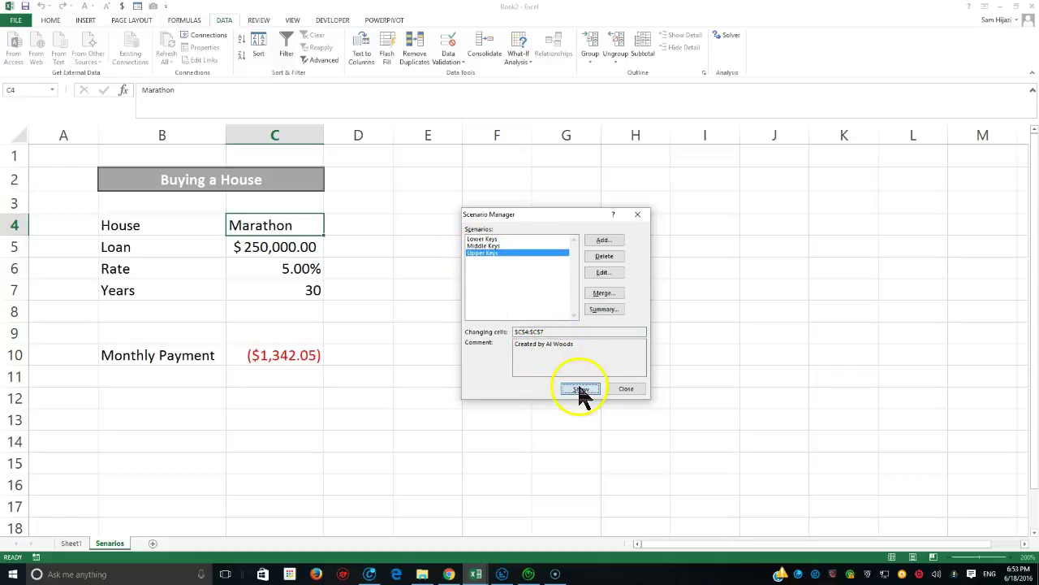
click(483, 239)
click(578, 390)
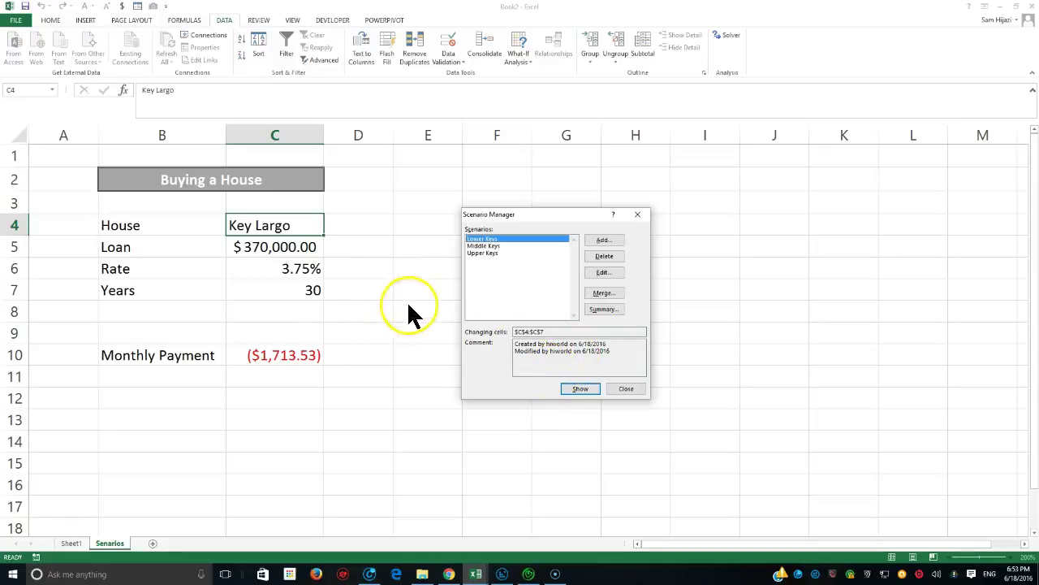
Generate a Scenario summary report with C10 as the result cell.
click(603, 311)
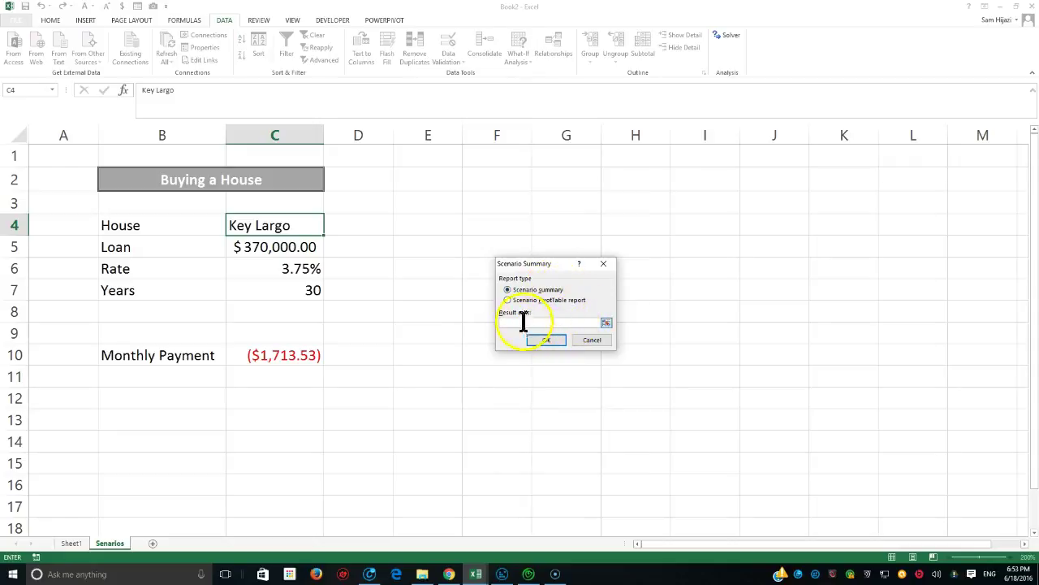
click(294, 356)
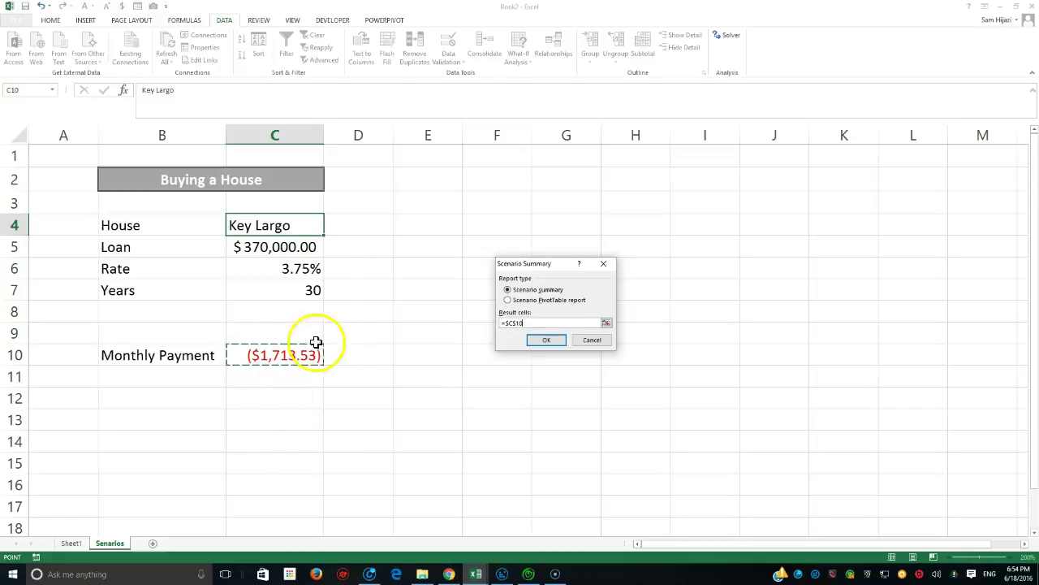
click(547, 341)
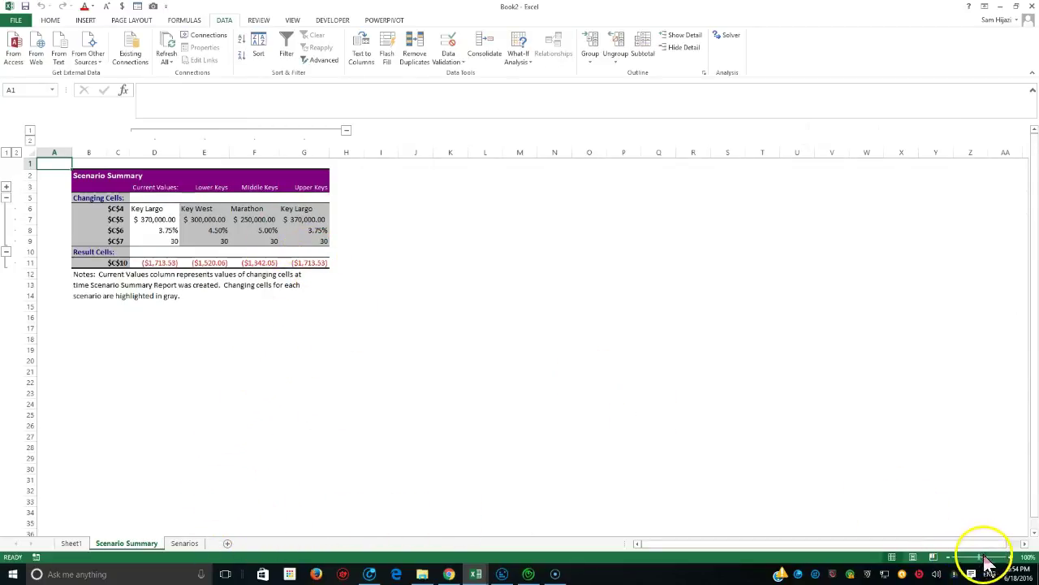
Zoom in on the summary and delete the Current Values column D.
click(987, 557)
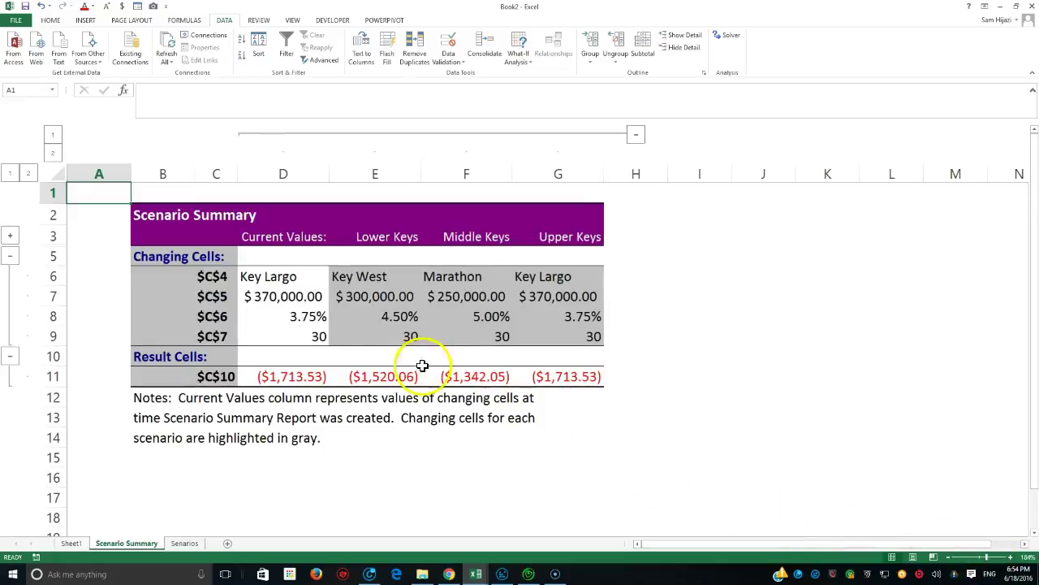
click(282, 279)
click(370, 278)
click(459, 278)
click(552, 277)
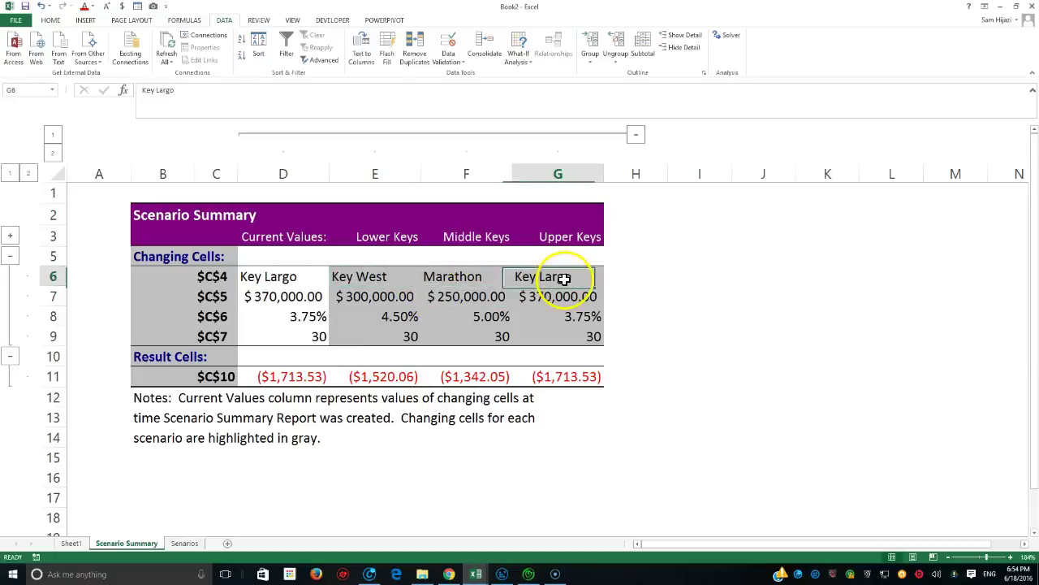
click(281, 173)
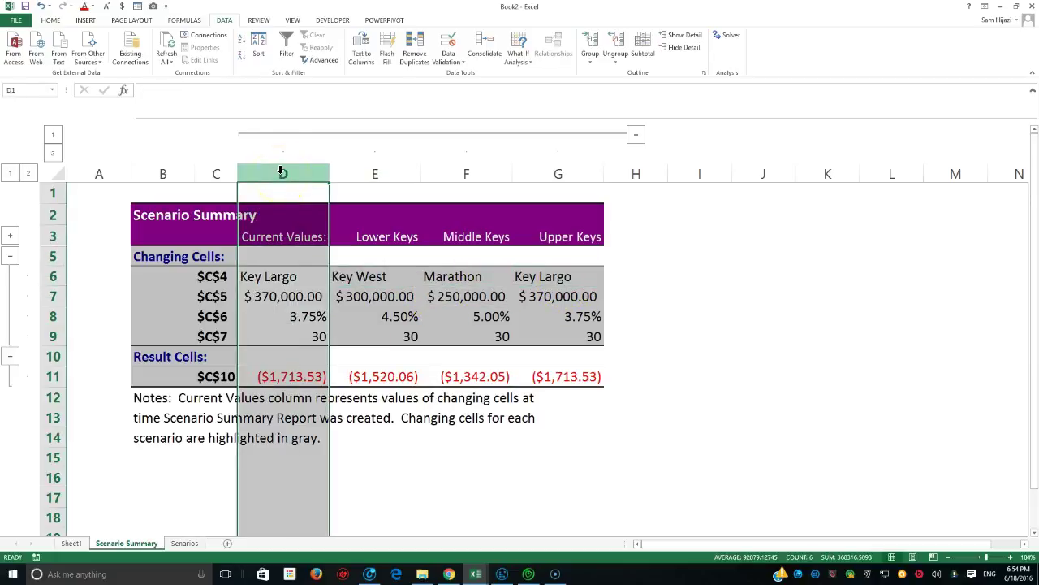
right_click(281, 171)
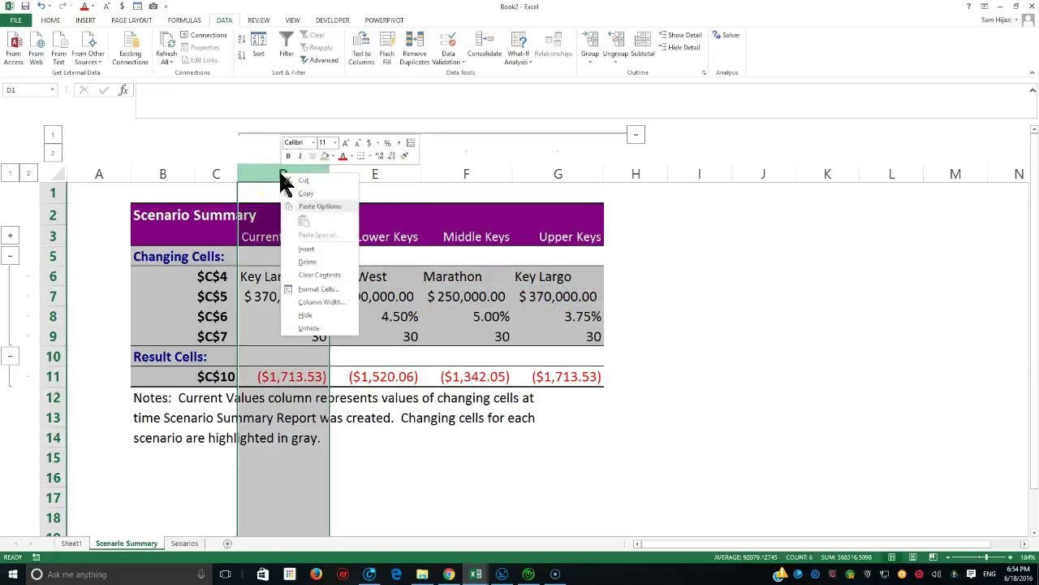
click(307, 263)
click(372, 492)
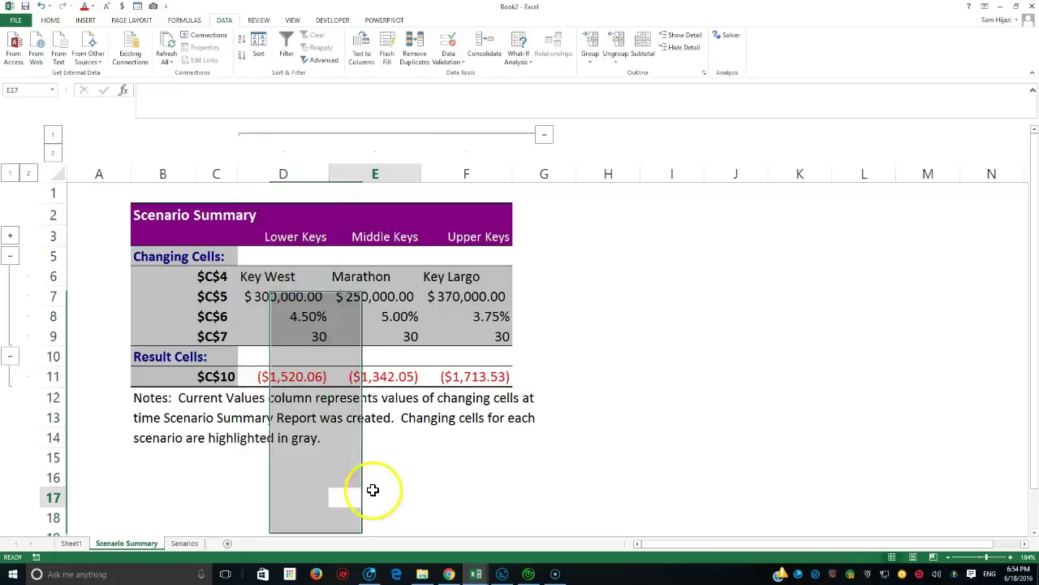
click(300, 300)
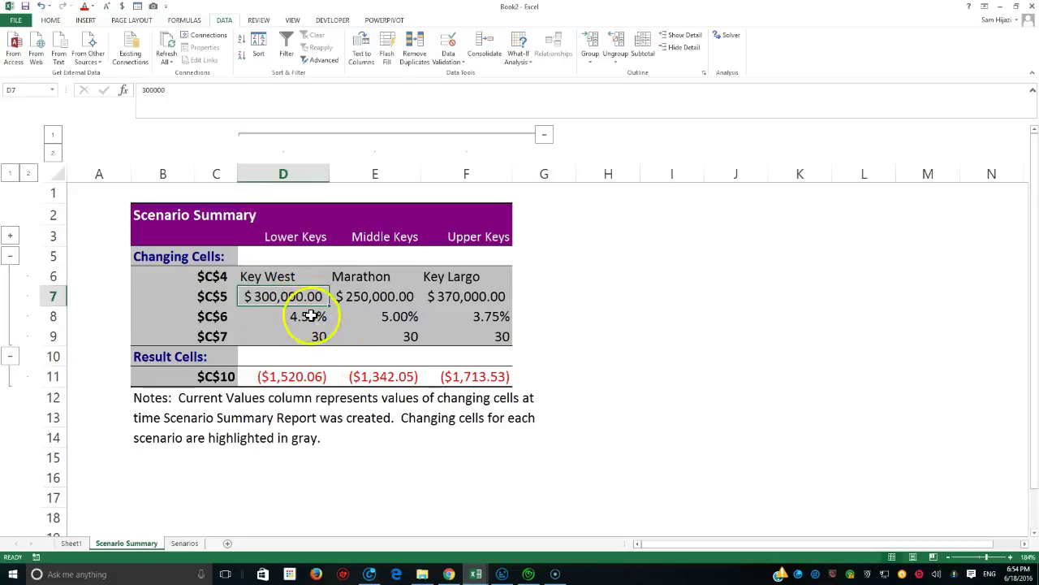
Format the loan amounts in D7:F7 as Currency ($300,000, $250,000, $370,000).
drag(300, 295, 464, 294)
right_click(466, 295)
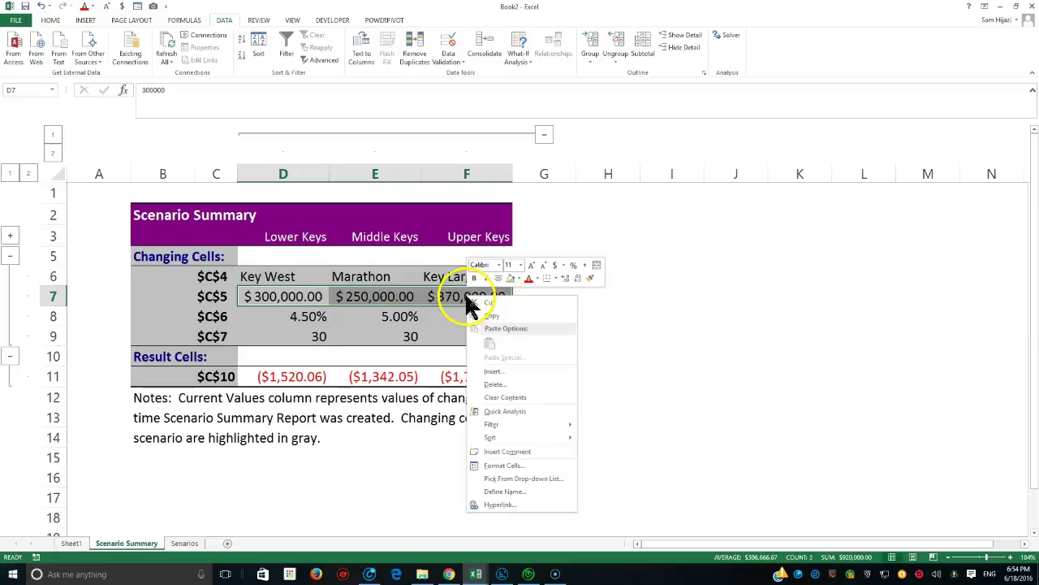
click(513, 468)
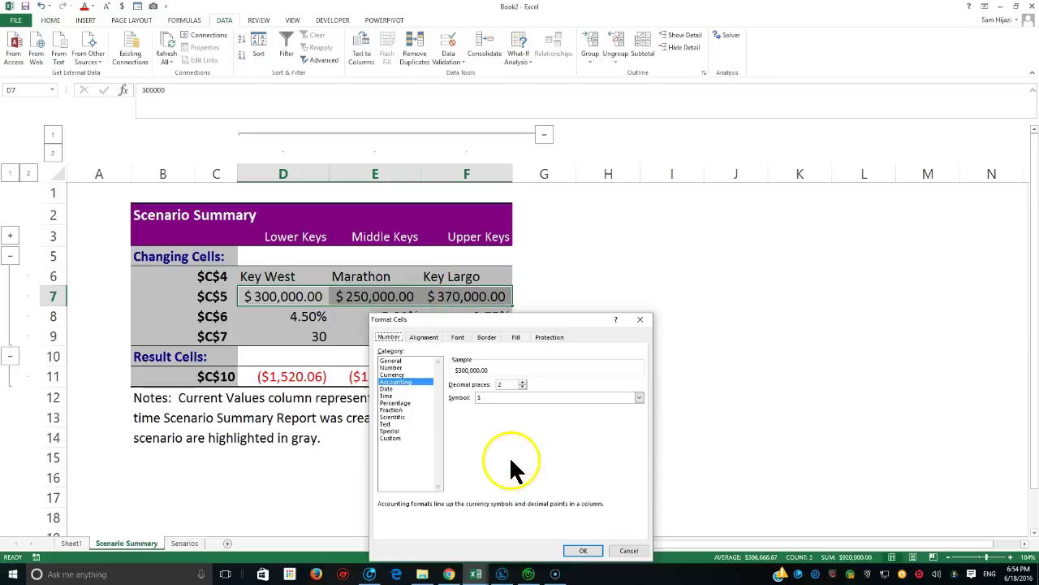
click(522, 386)
click(582, 551)
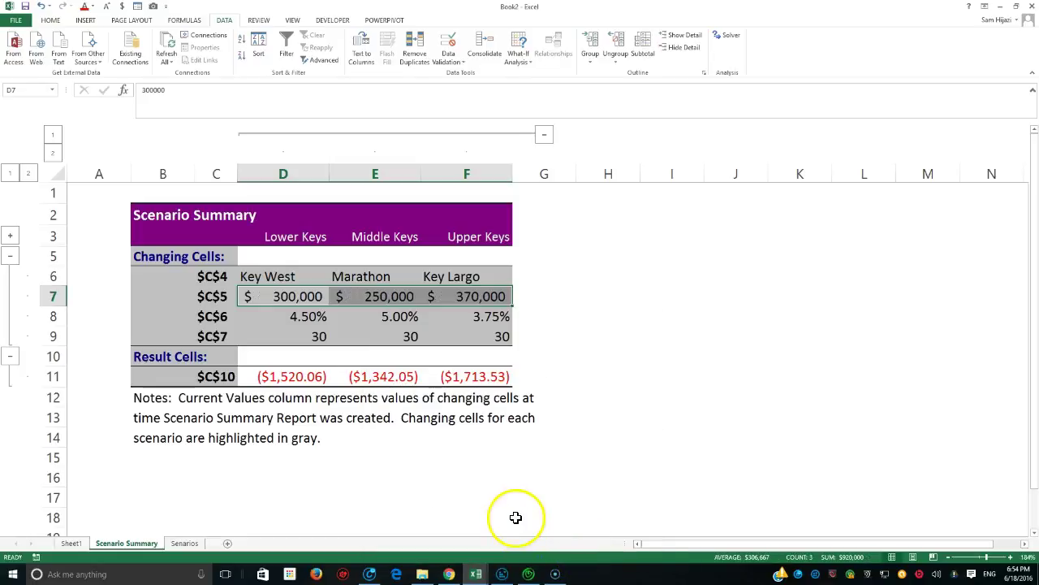
drag(262, 297, 431, 298)
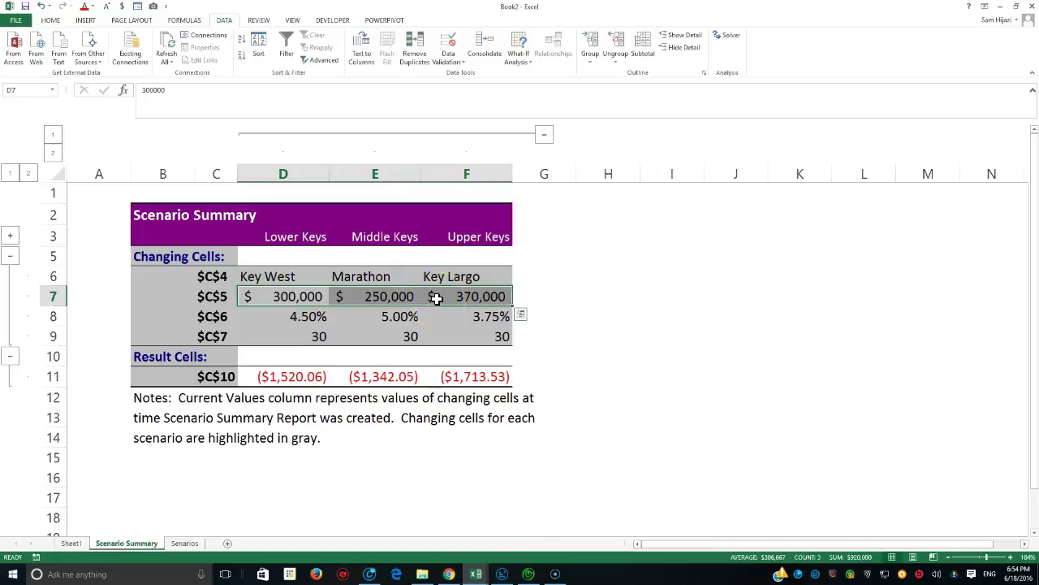
right_click(437, 302)
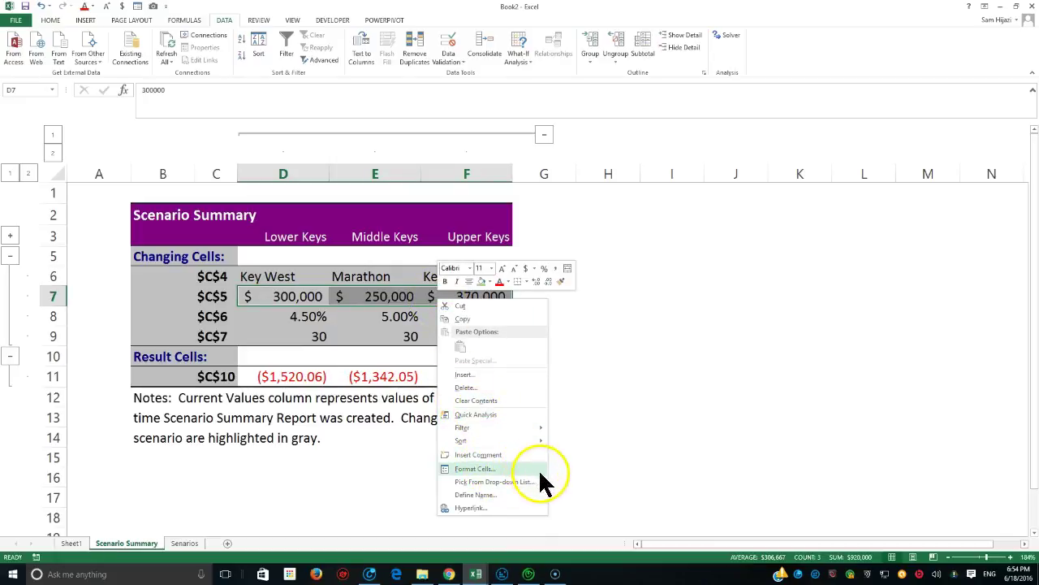
click(478, 468)
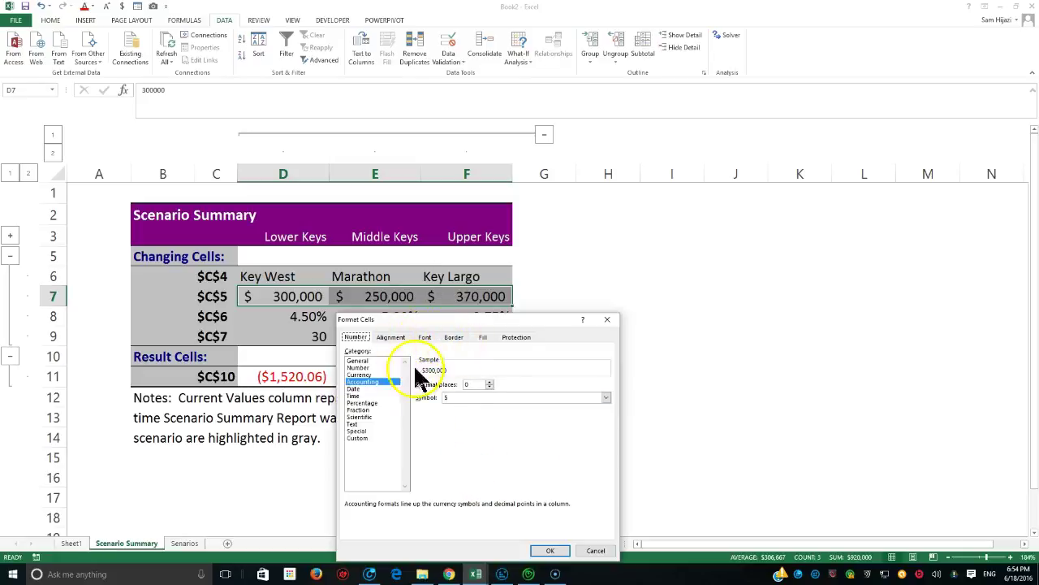
click(371, 374)
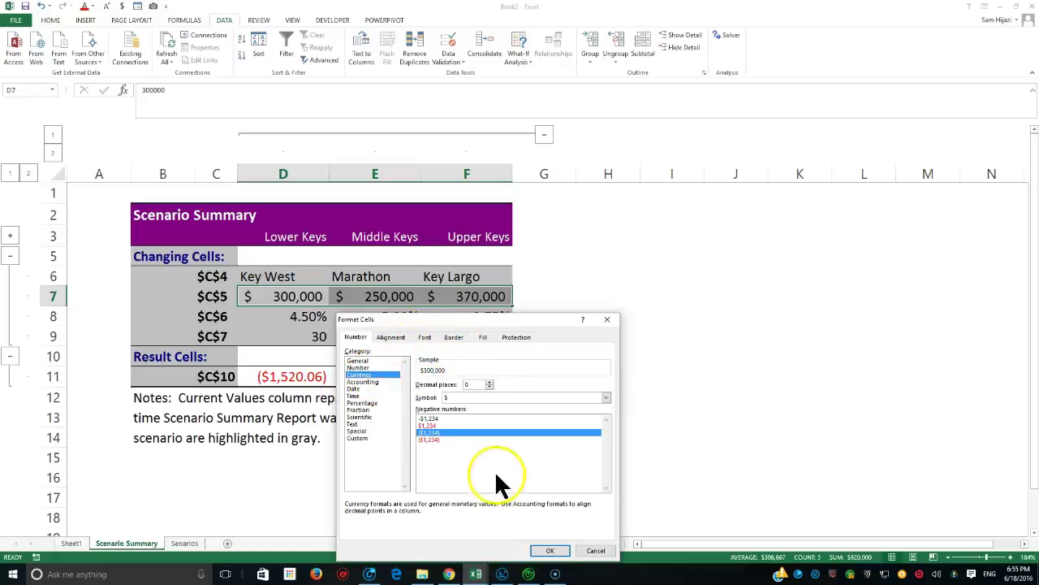
click(552, 551)
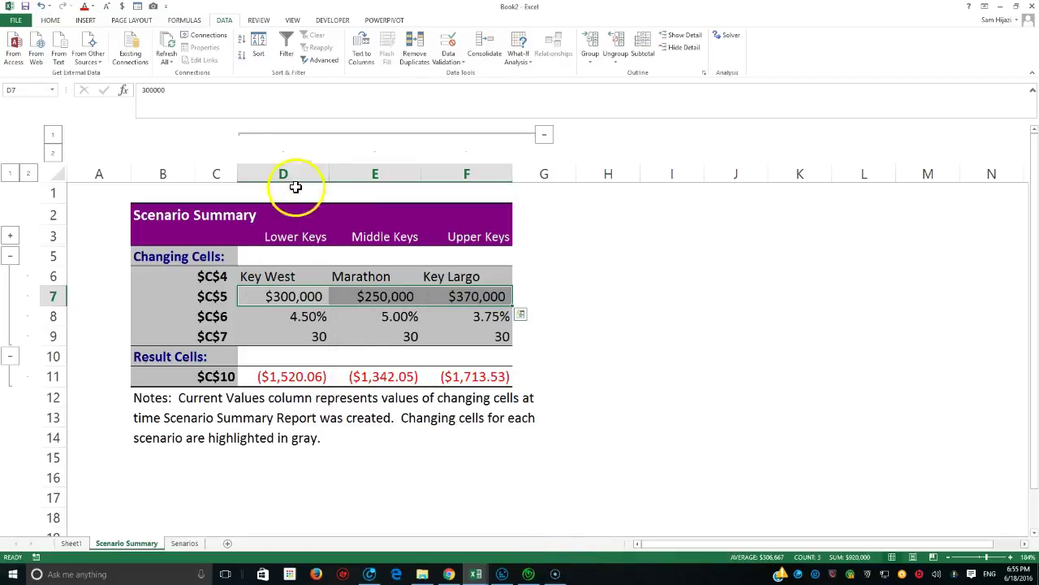
Autofit the widths of scenario columns D through F.
drag(280, 174, 441, 170)
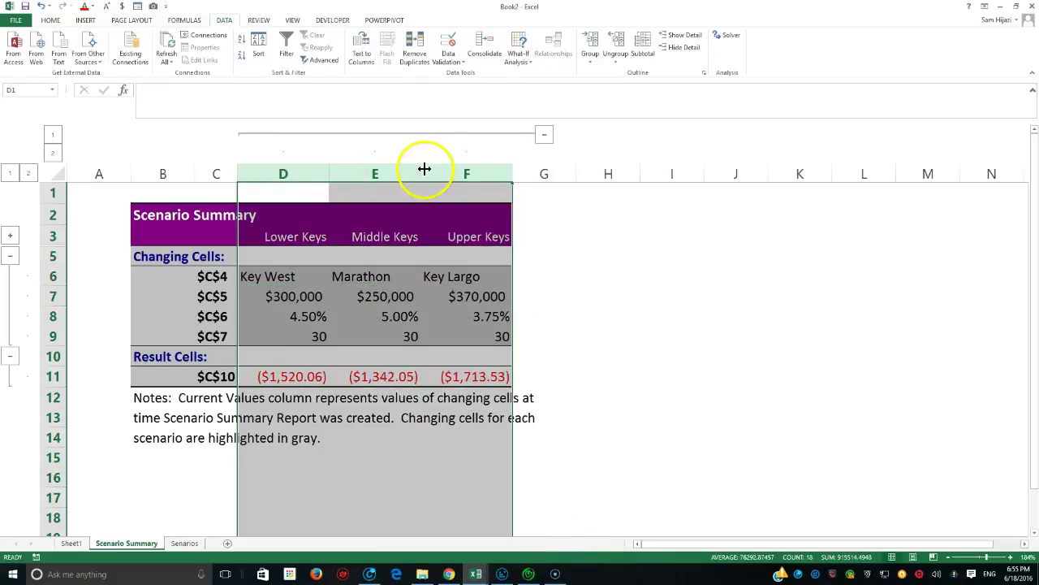
double_click(420, 169)
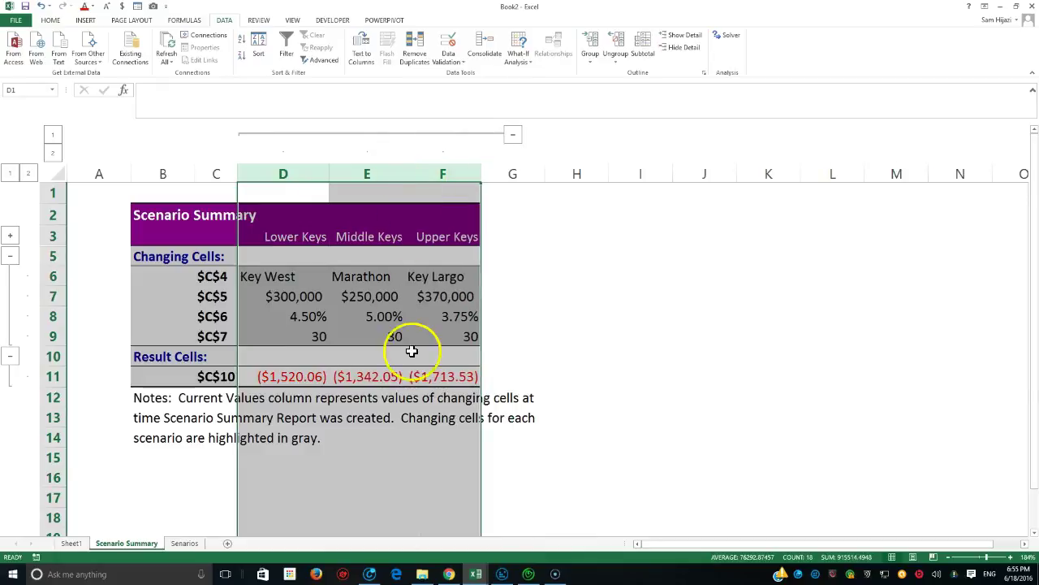
click(419, 456)
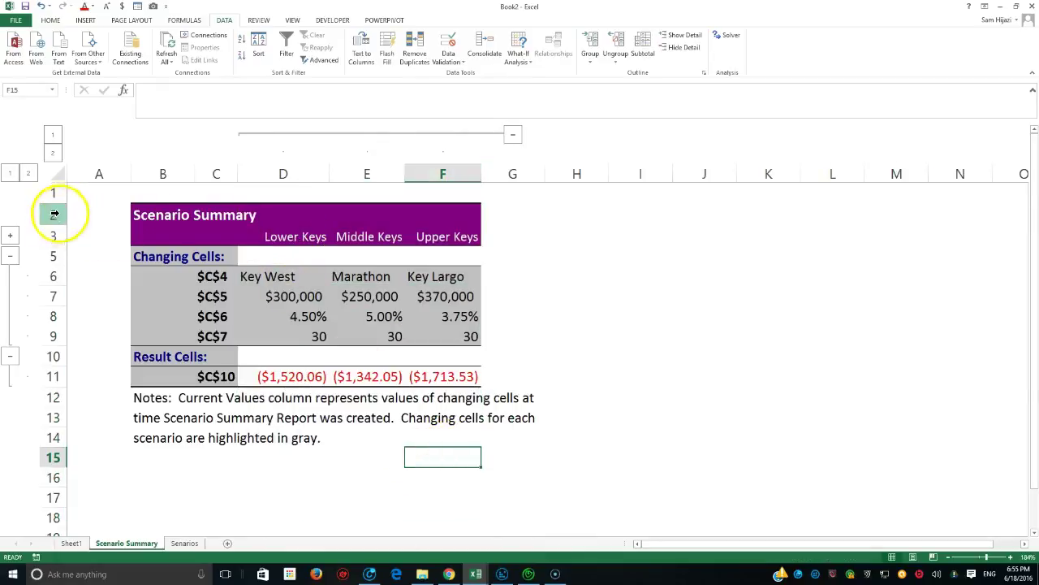
click(10, 237)
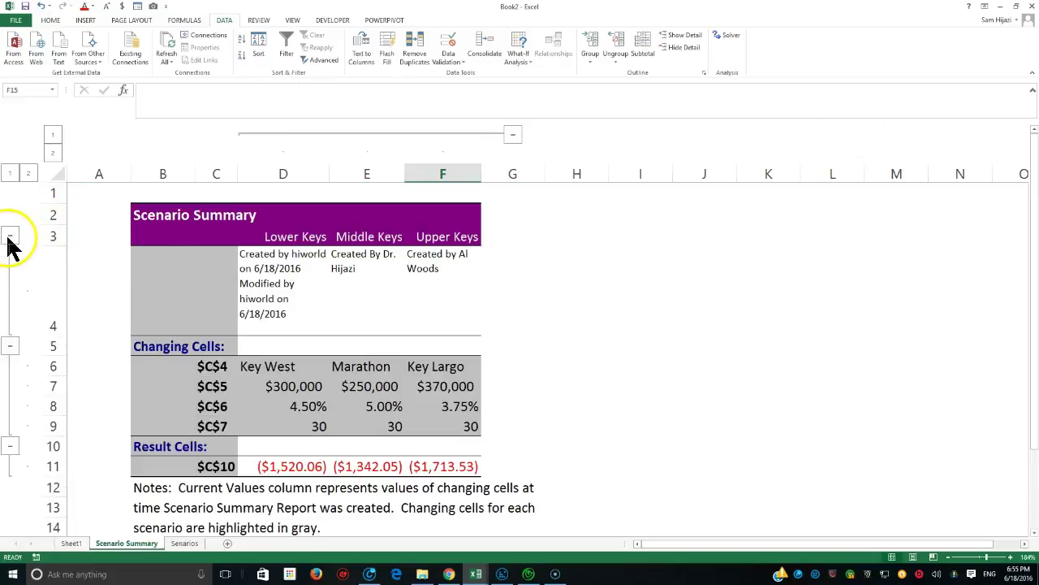
scroll(322, 358, down, 1)
scroll(333, 325, up, 1)
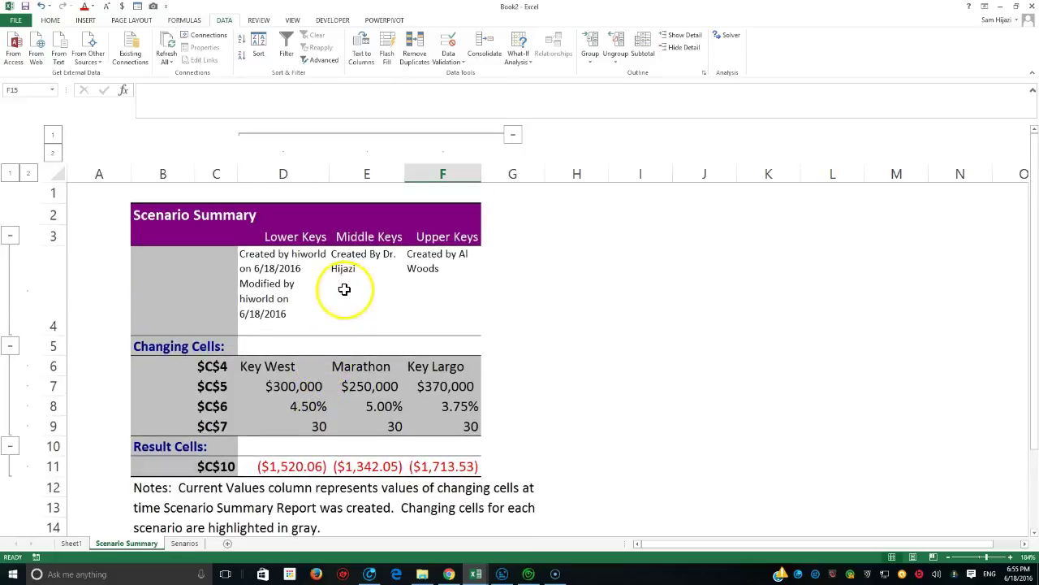
click(359, 251)
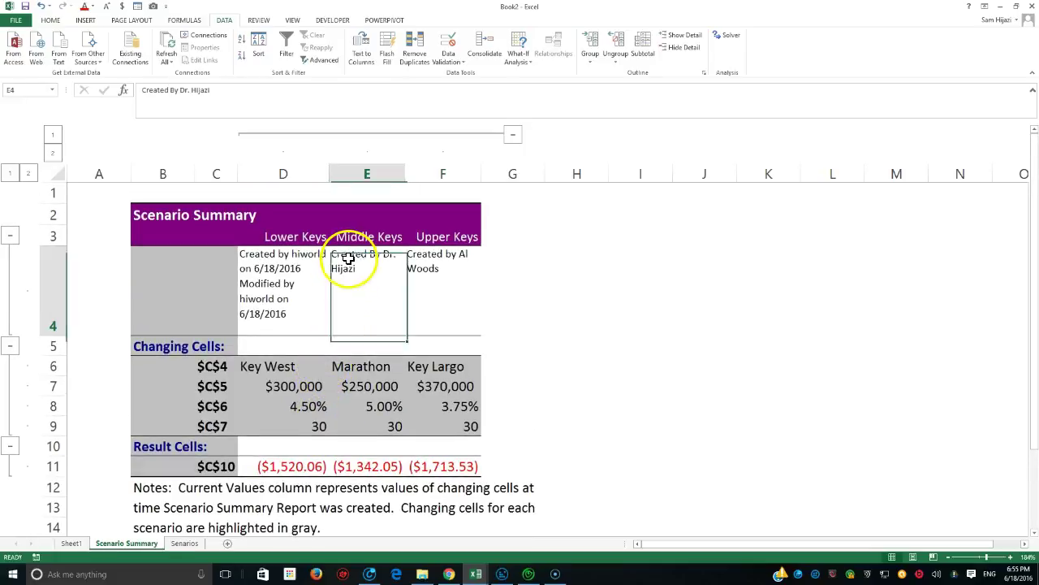
click(433, 267)
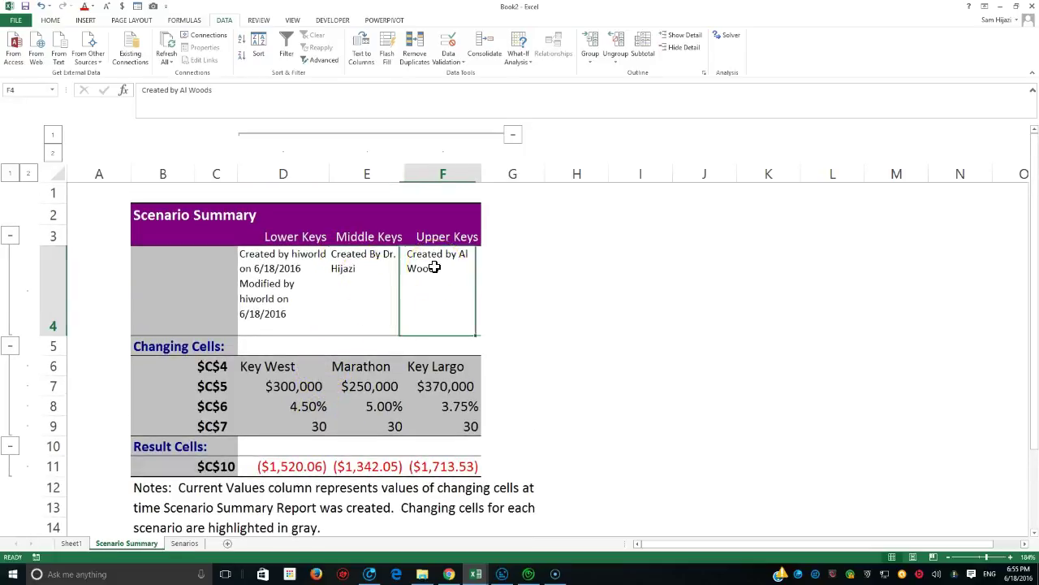
click(267, 290)
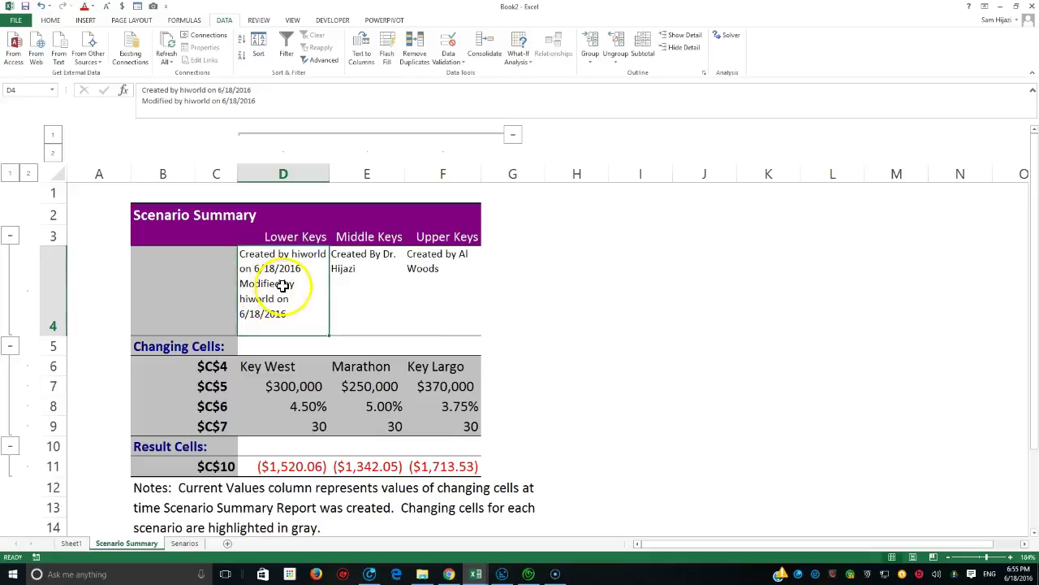
scroll(411, 401, down, 1)
scroll(410, 401, up, 1)
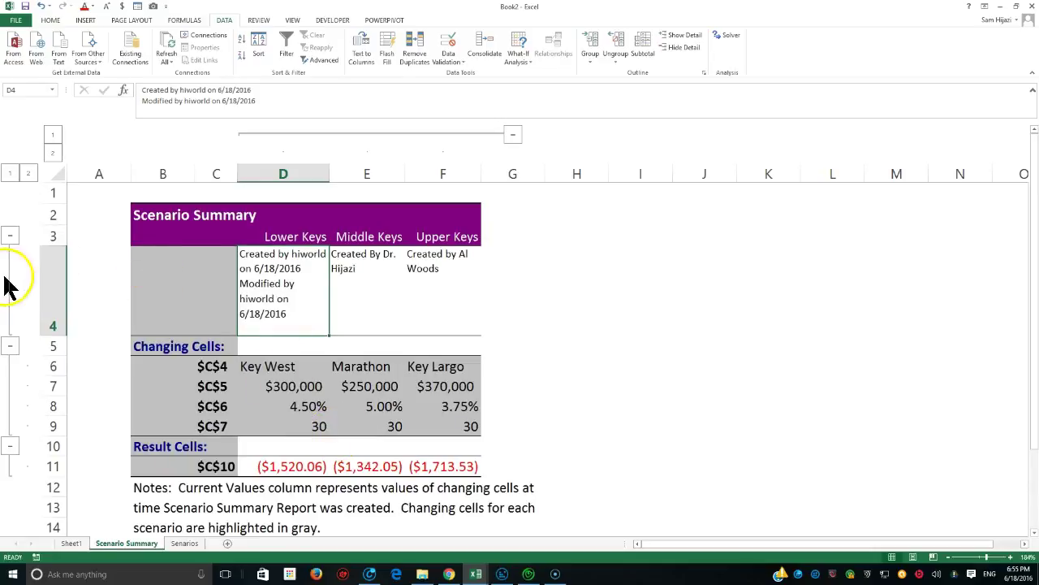
click(10, 236)
drag(218, 276, 218, 336)
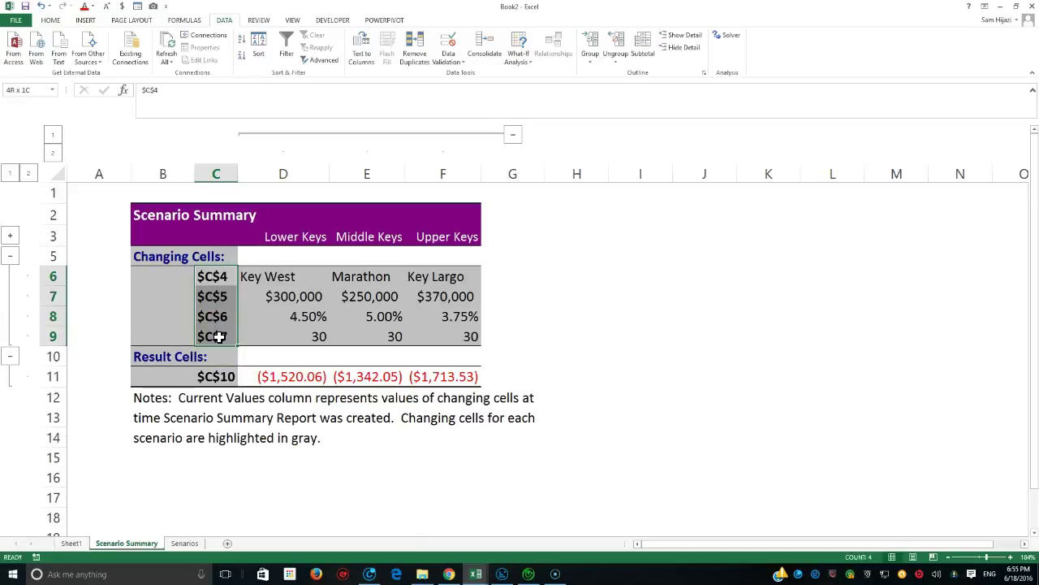
drag(220, 336, 219, 334)
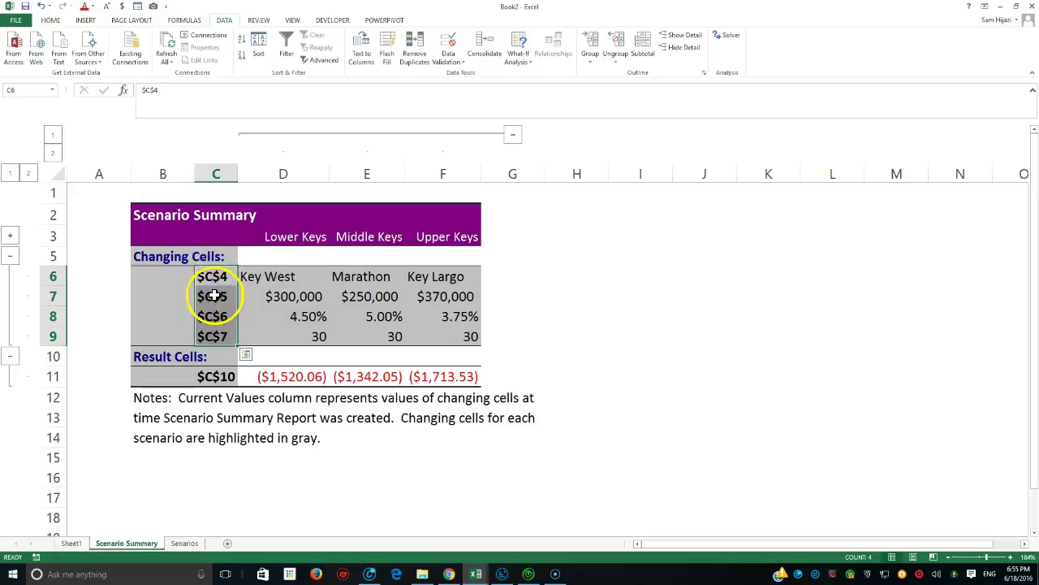
click(215, 296)
click(215, 315)
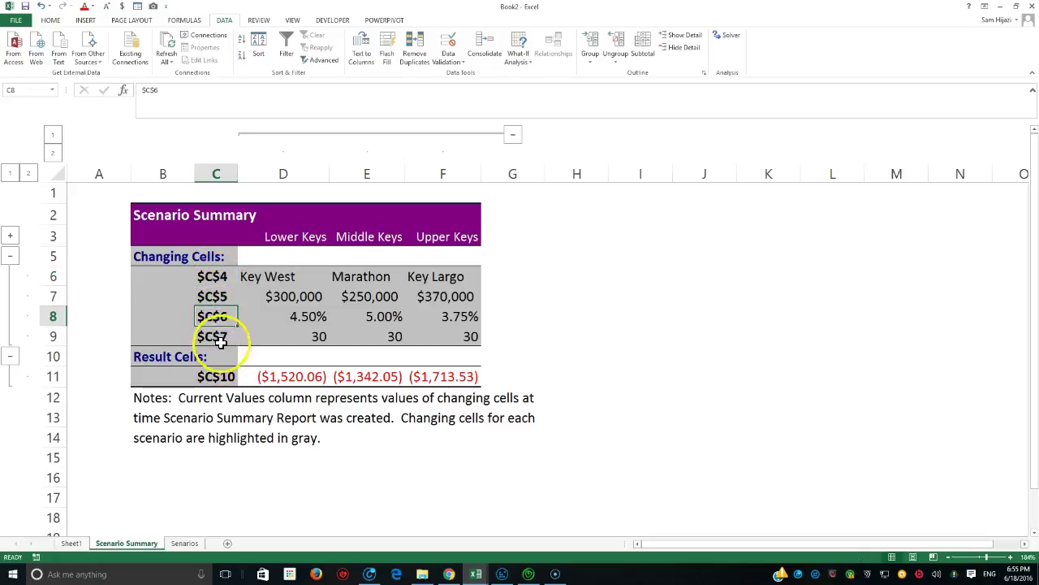
click(219, 337)
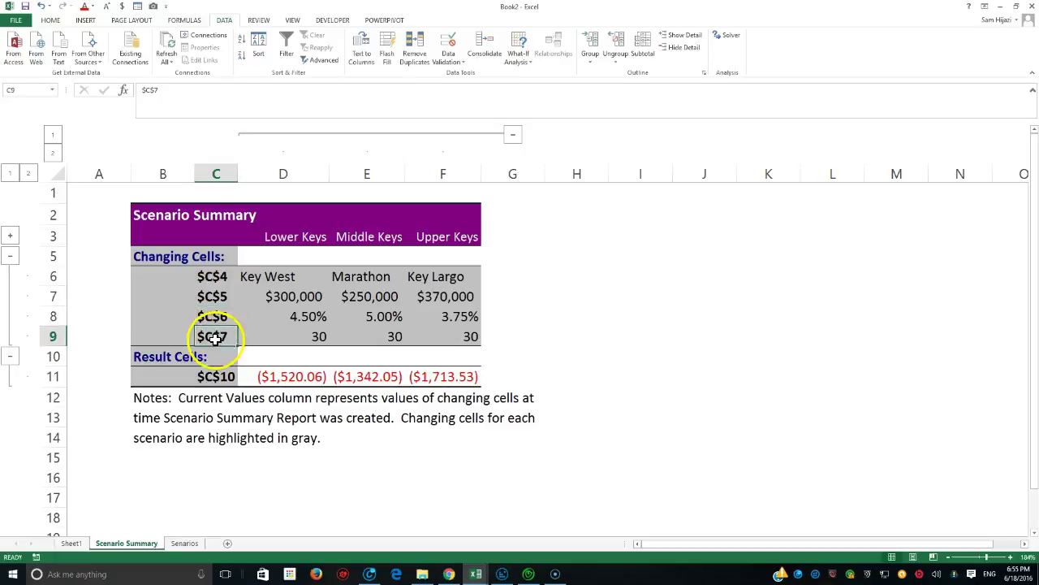
click(210, 376)
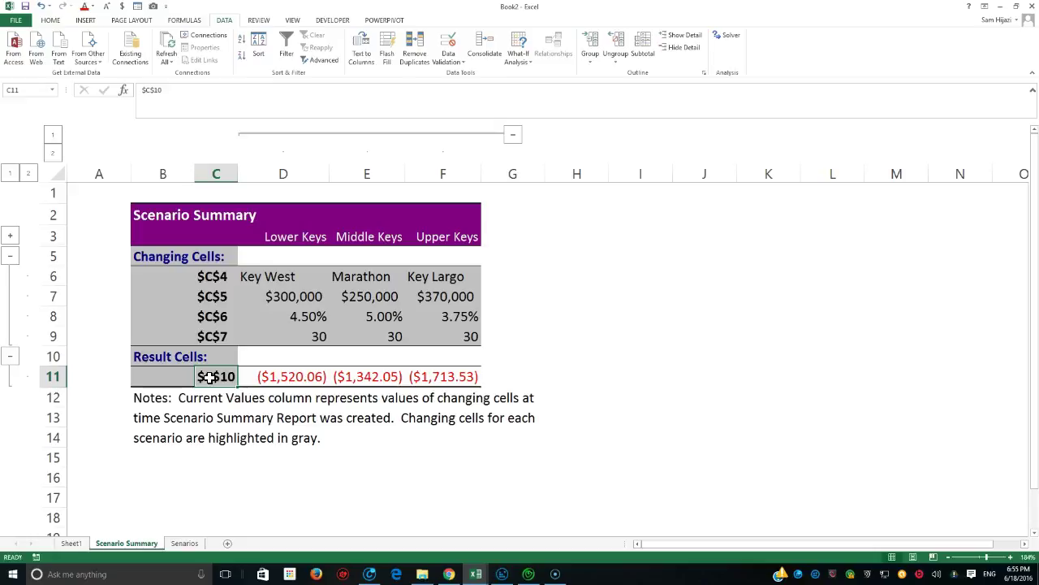
drag(220, 276, 216, 374)
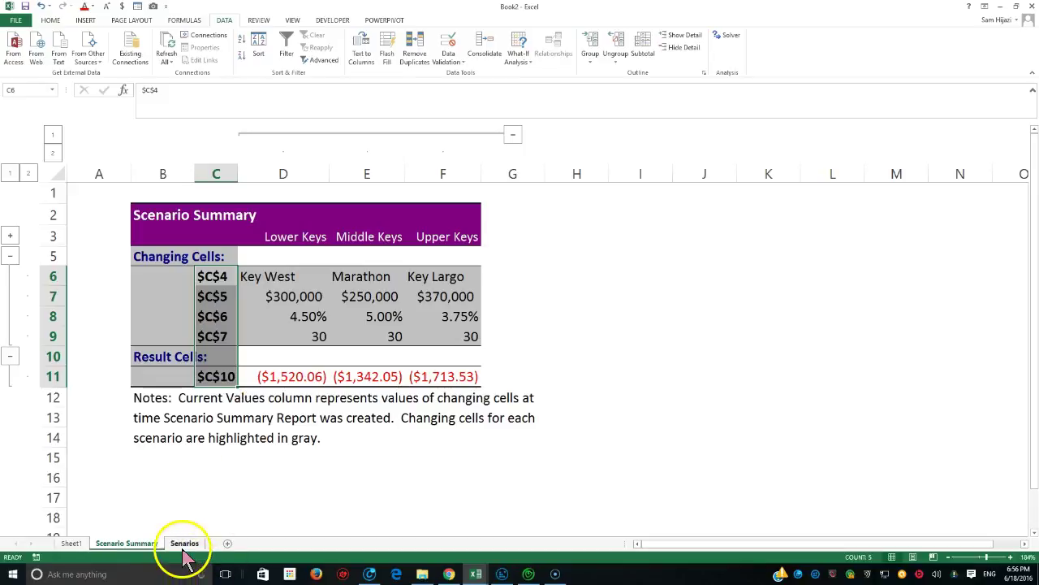
Delete the Scenario Summary sheet.
right_click(135, 543)
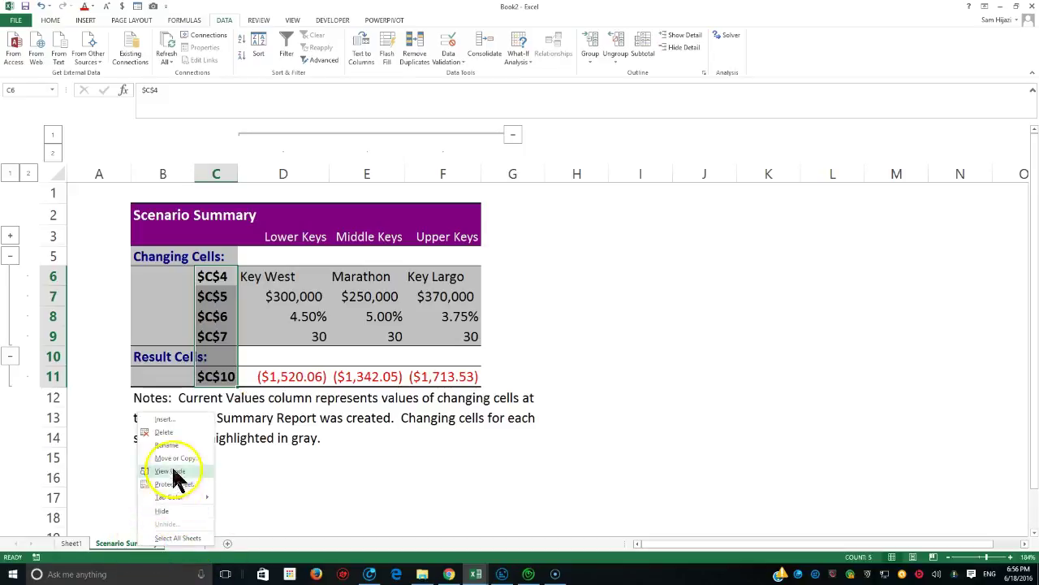
click(164, 432)
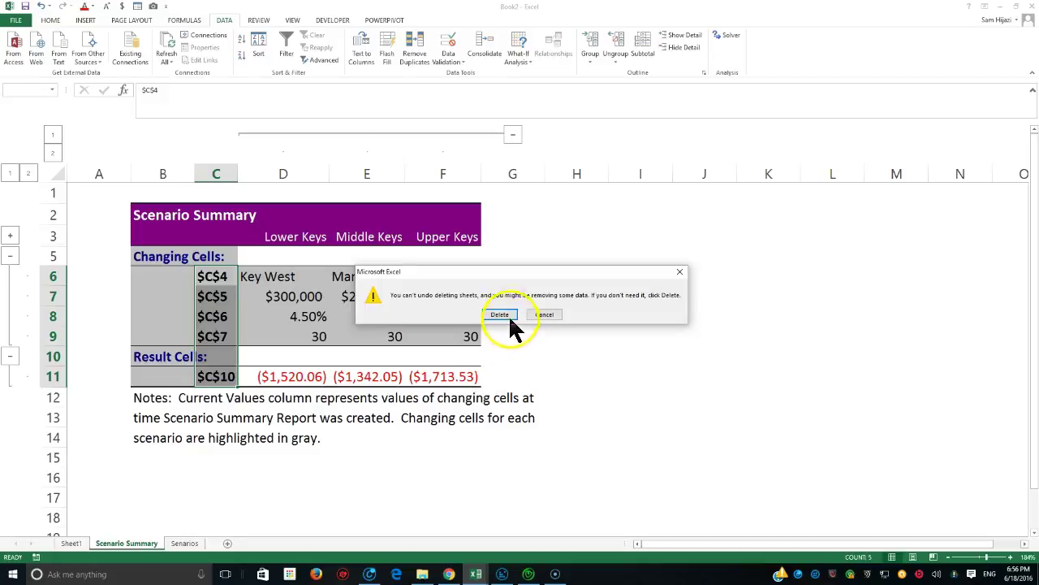
click(512, 313)
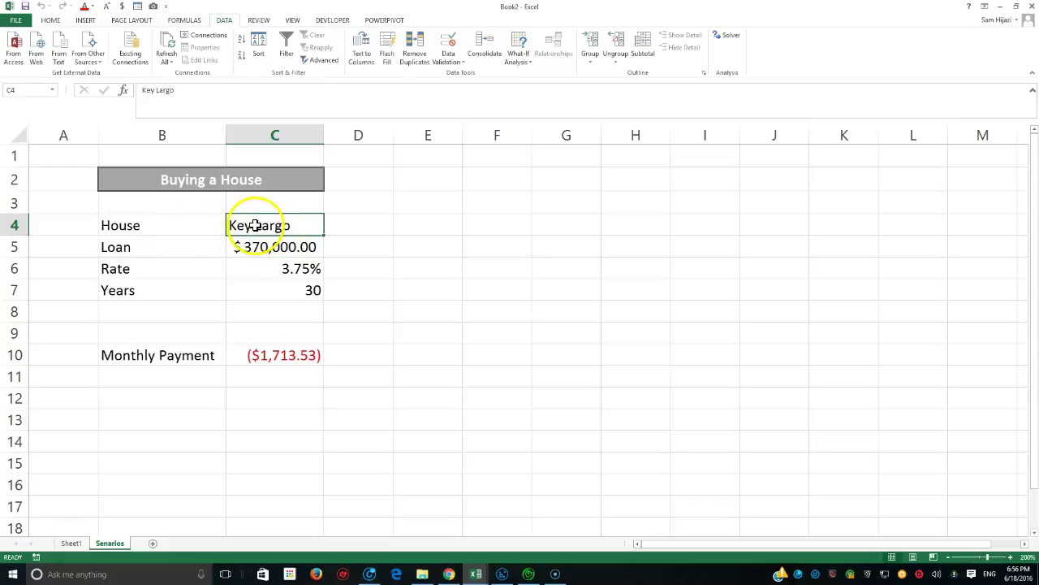
Check the Key Largo, loan, years and ($1,713.53) payment cells on the Senarios sheet.
click(261, 244)
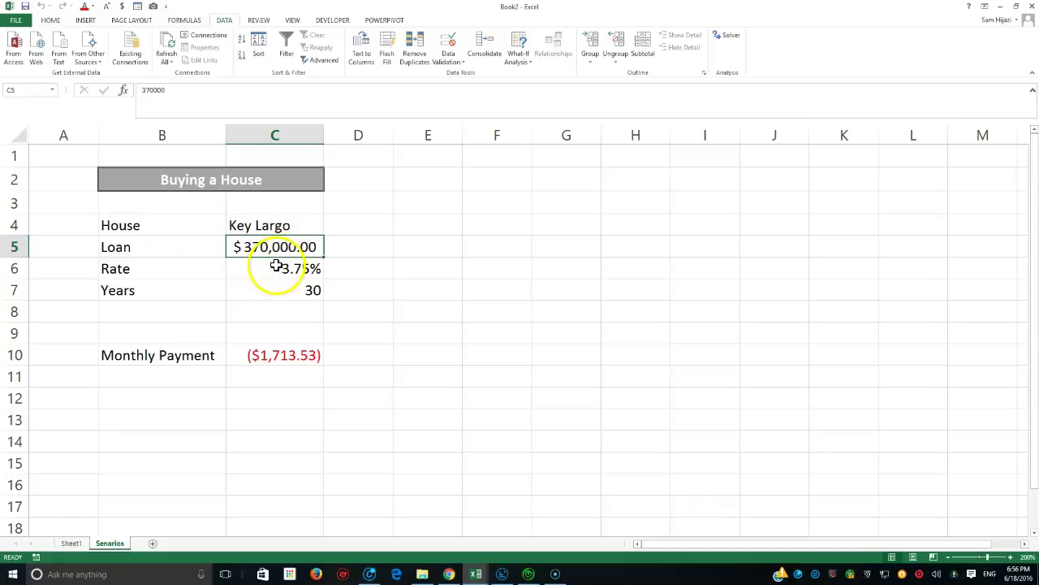
click(274, 266)
click(285, 295)
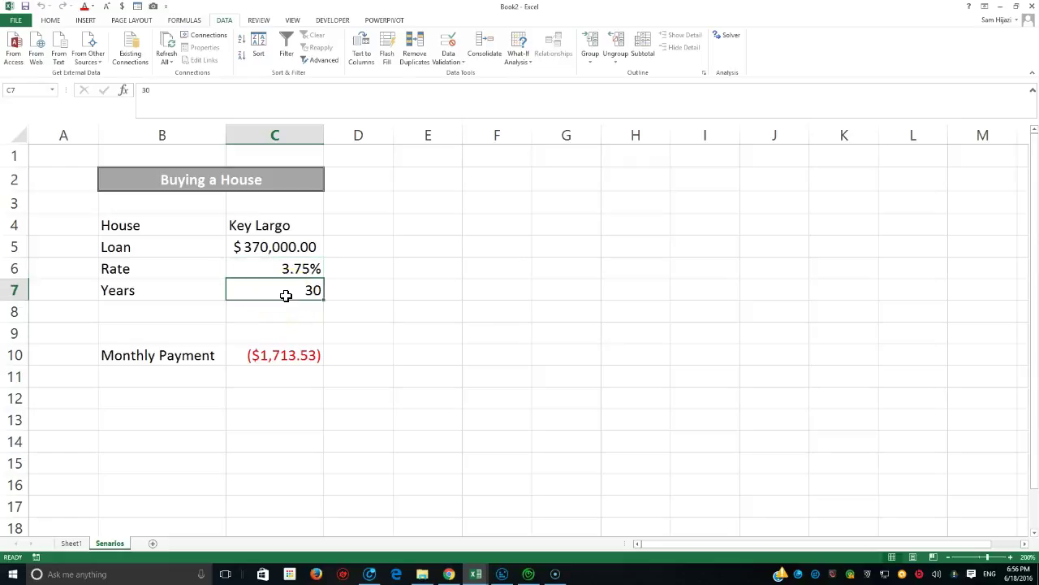
click(285, 362)
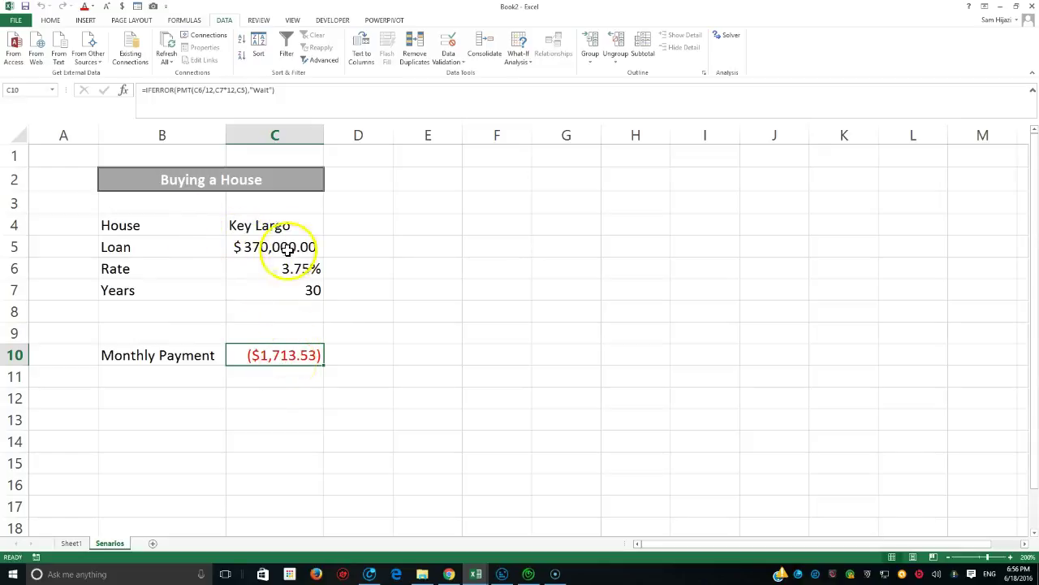
click(245, 228)
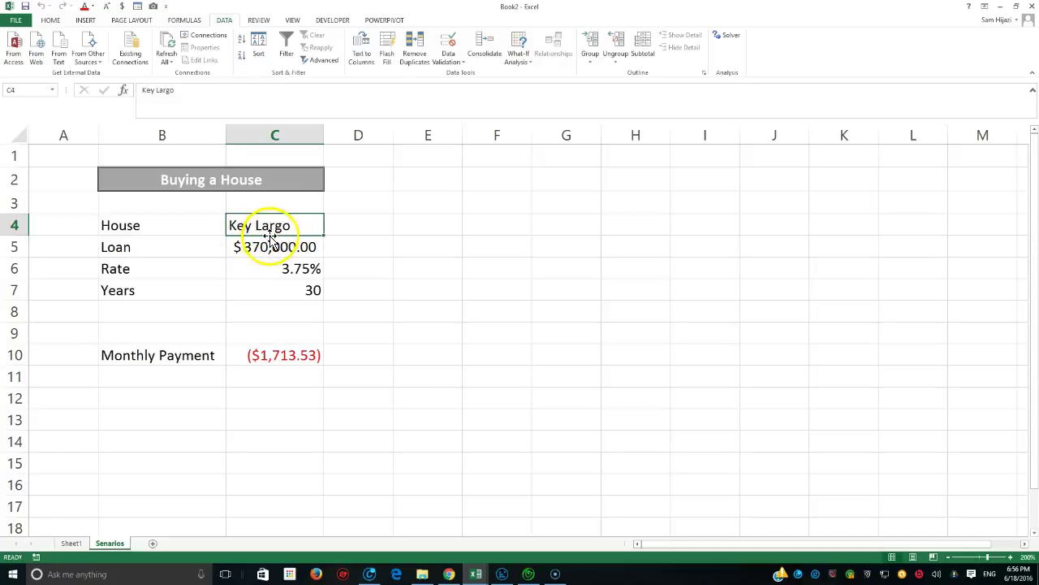
click(150, 227)
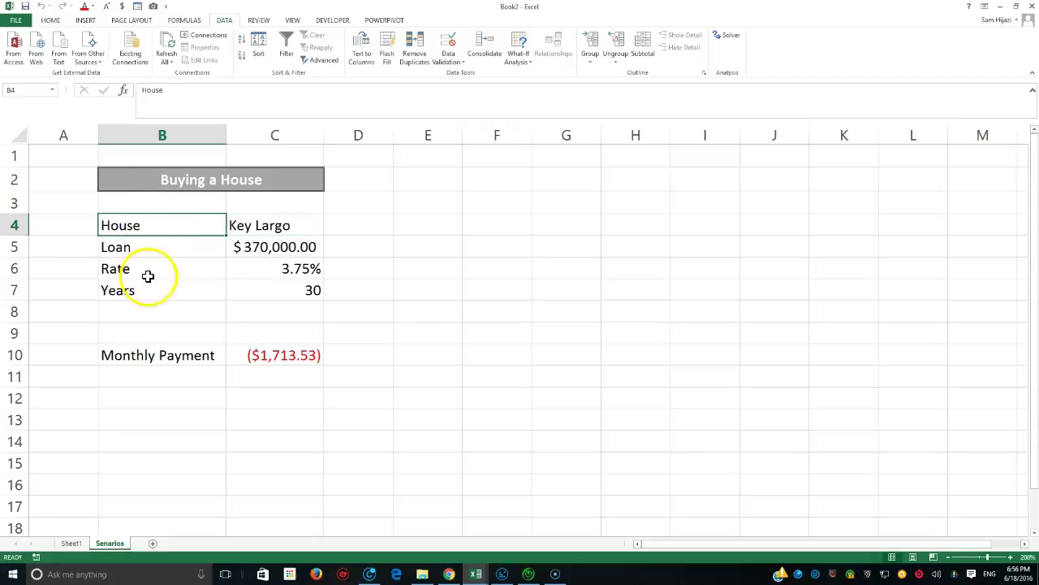
Change the B4 label from House to Keys, then select the Key Largo cell C4.
text(Ci)
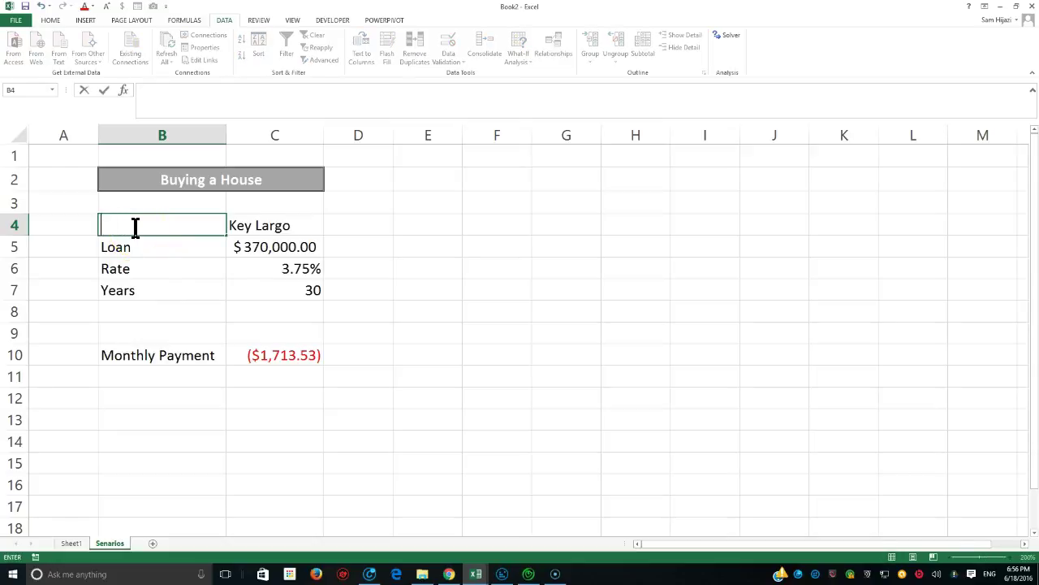
click(285, 434)
click(255, 224)
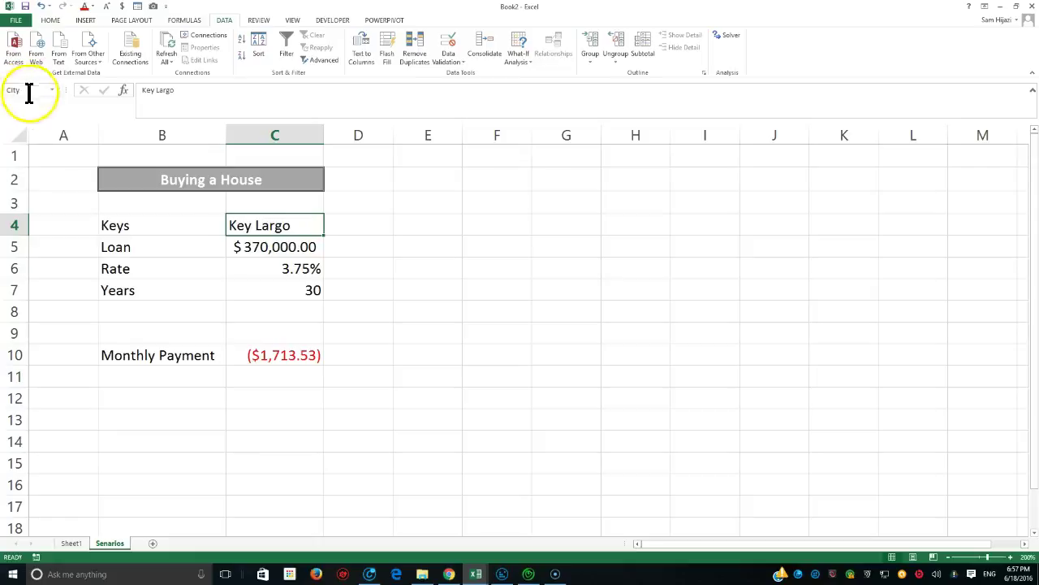
click(372, 252)
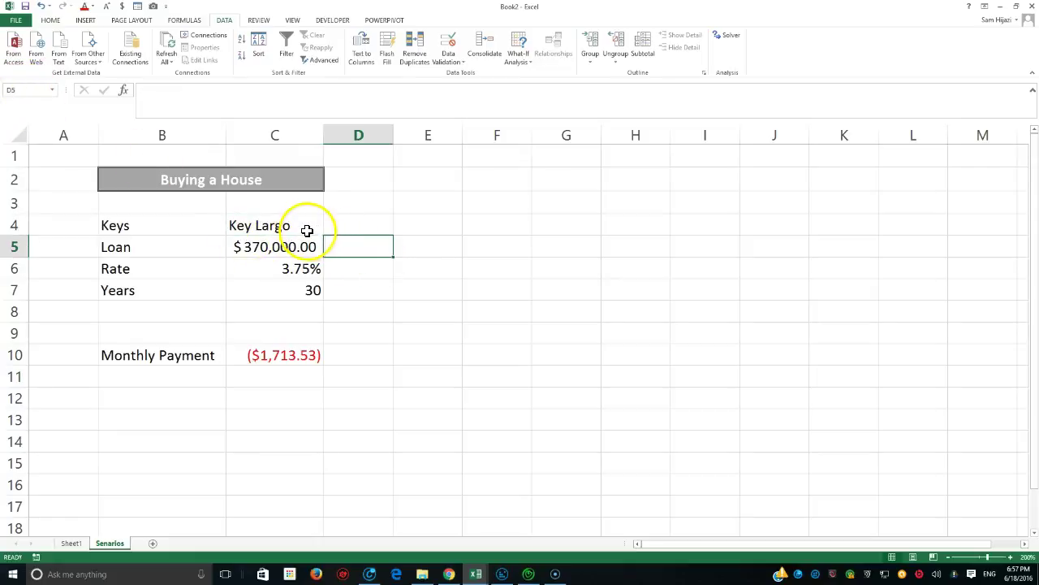
click(307, 231)
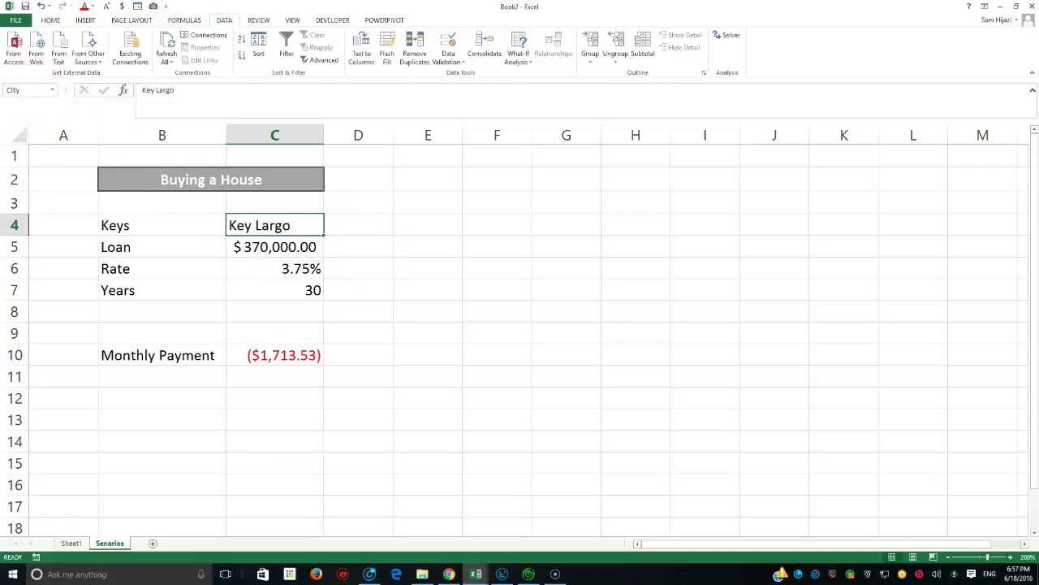
click(13, 89)
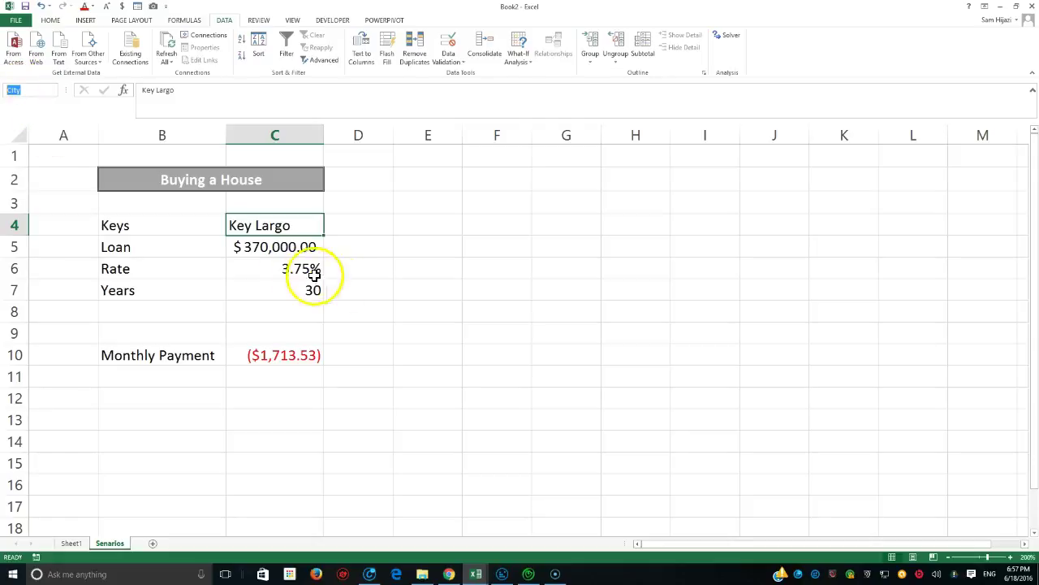
click(289, 247)
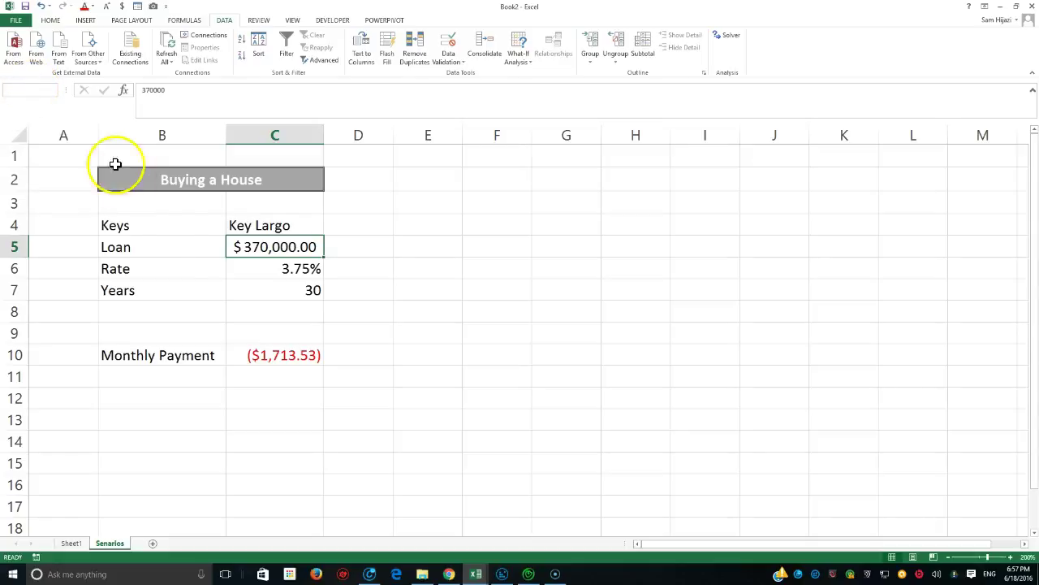
click(253, 269)
click(27, 91)
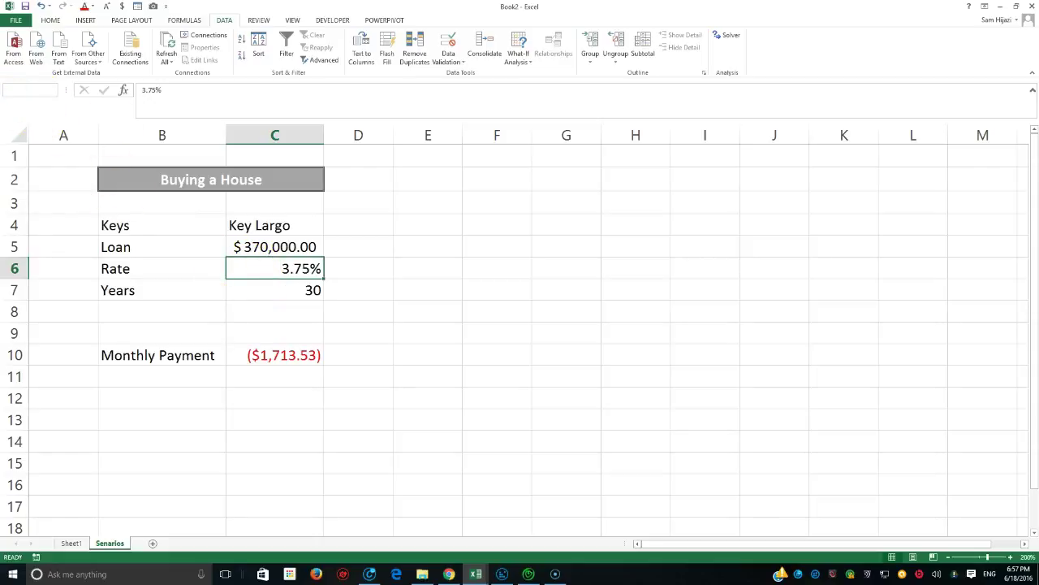
click(290, 290)
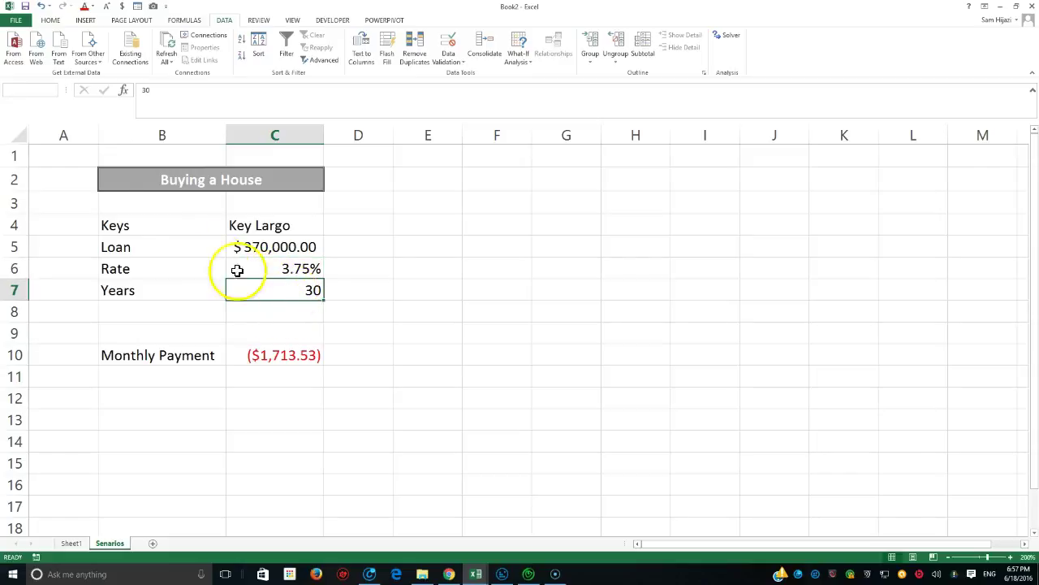
click(37, 89)
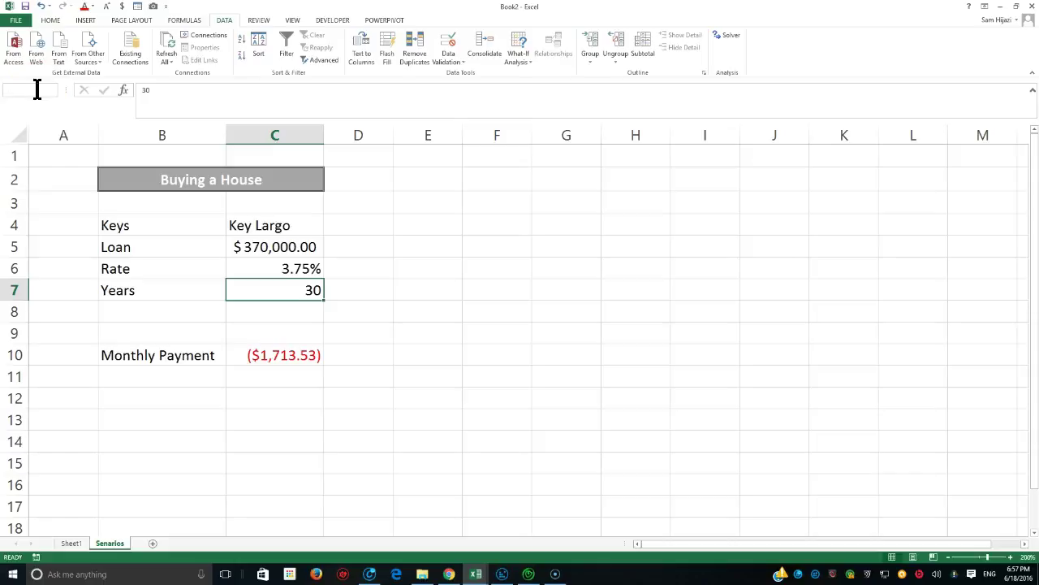
click(276, 351)
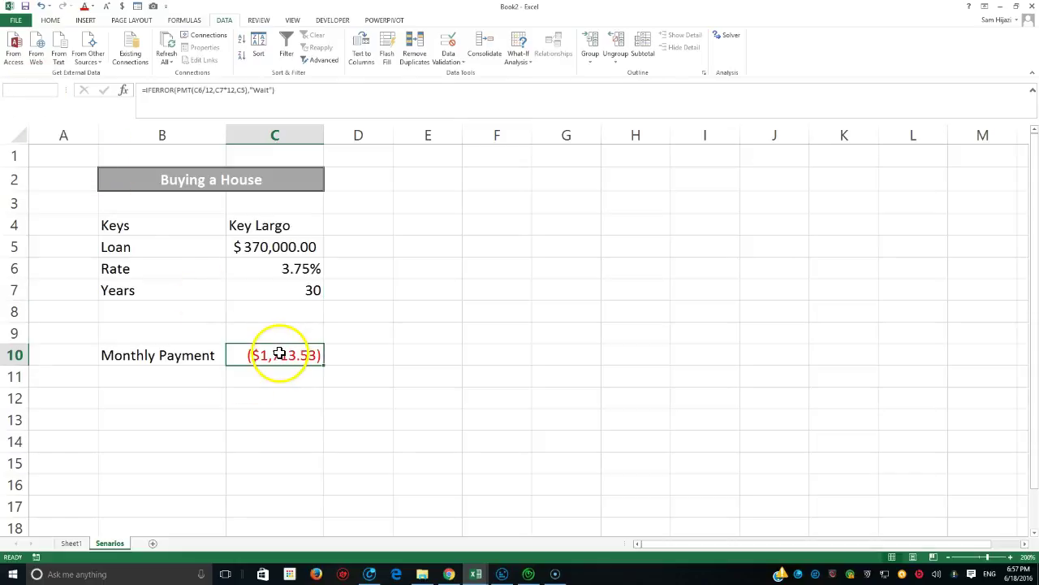
click(23, 90)
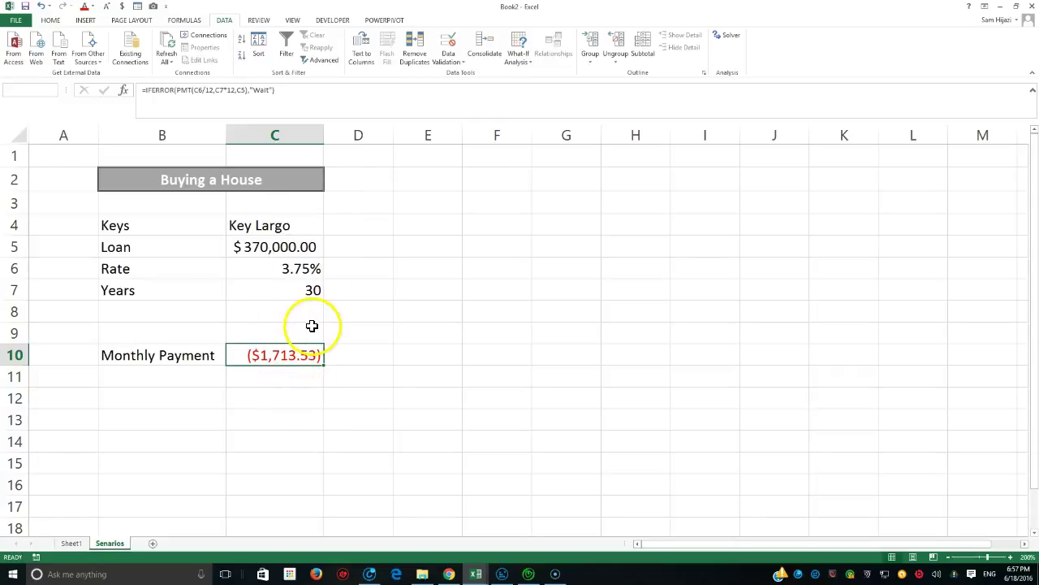
Create a scenario summary report of the saved scenarios with C10 as the result cell.
click(529, 58)
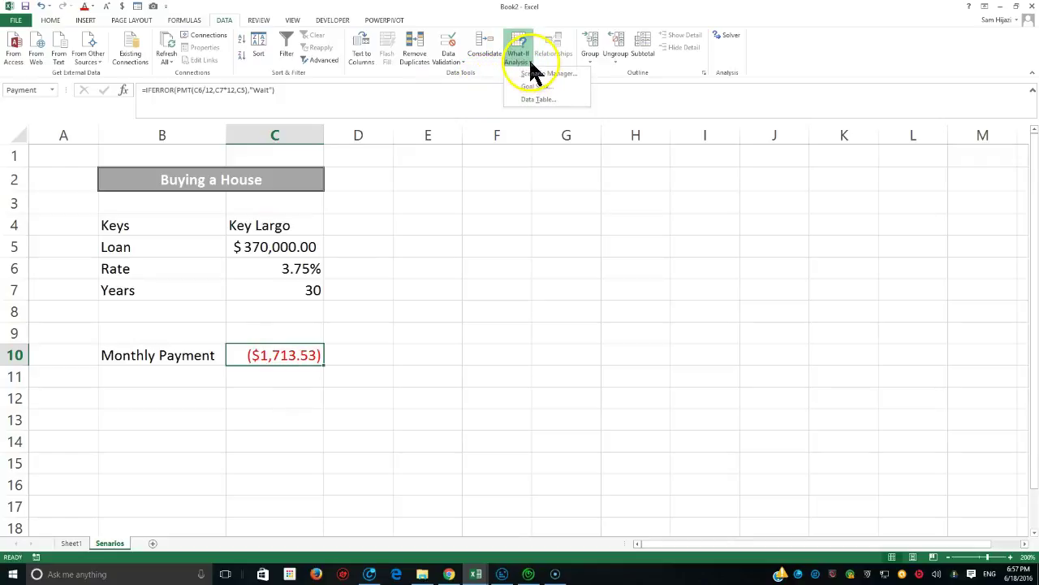
click(531, 81)
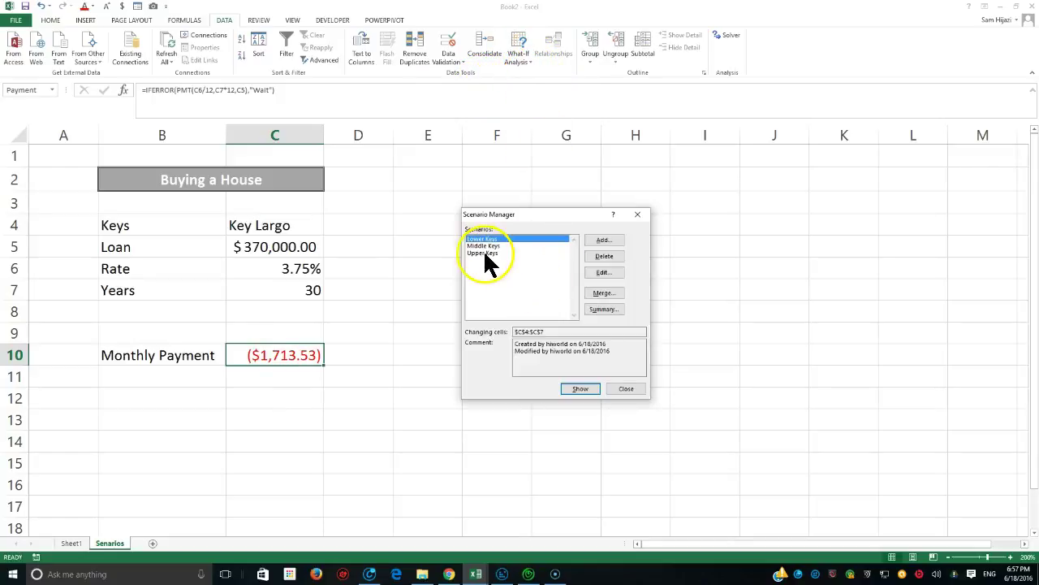
click(605, 310)
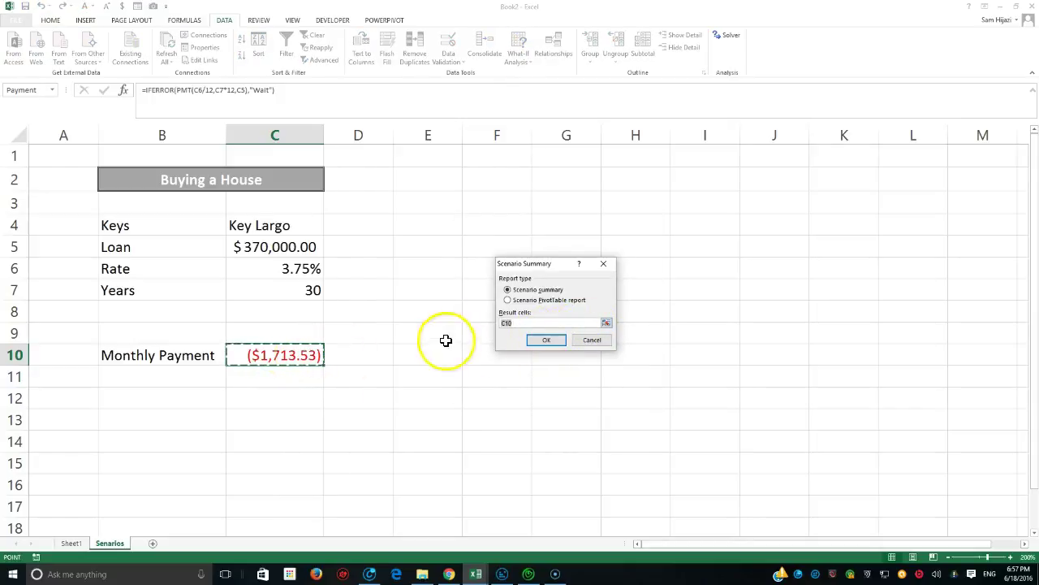
click(545, 341)
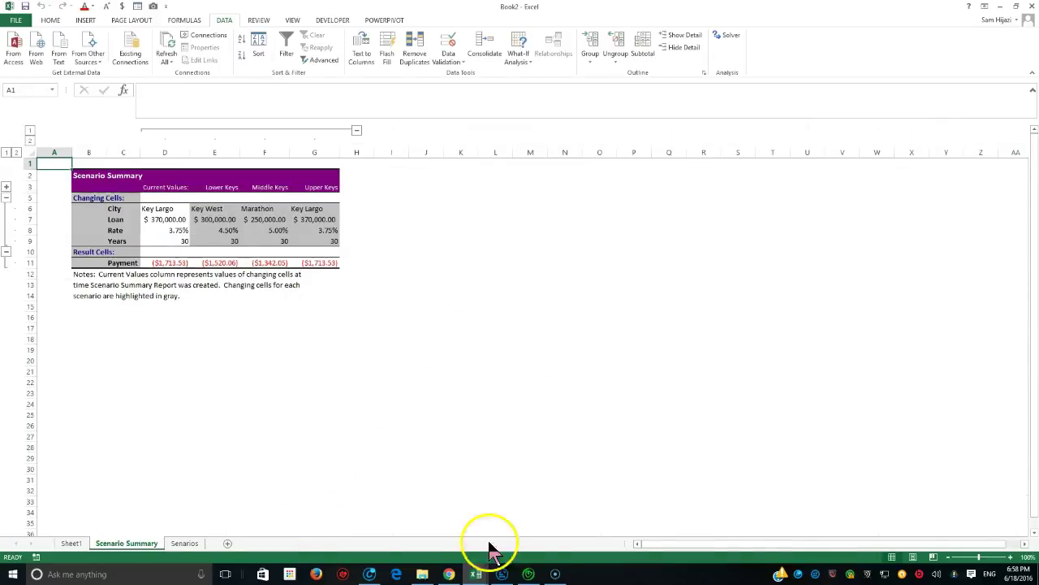
Zoom in and delete the Current Values column D from the summary report.
click(984, 557)
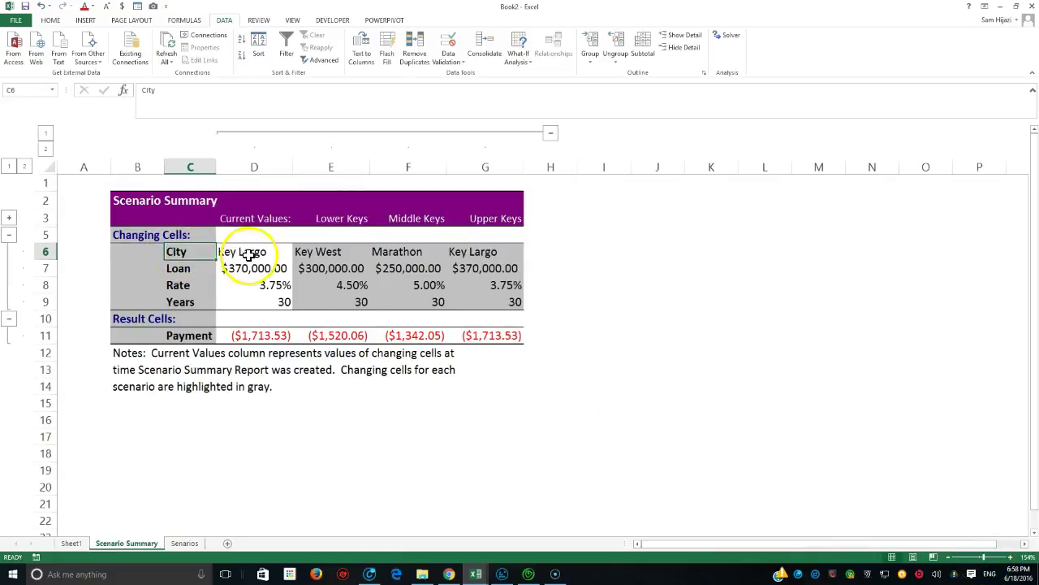
click(254, 171)
right_click(254, 173)
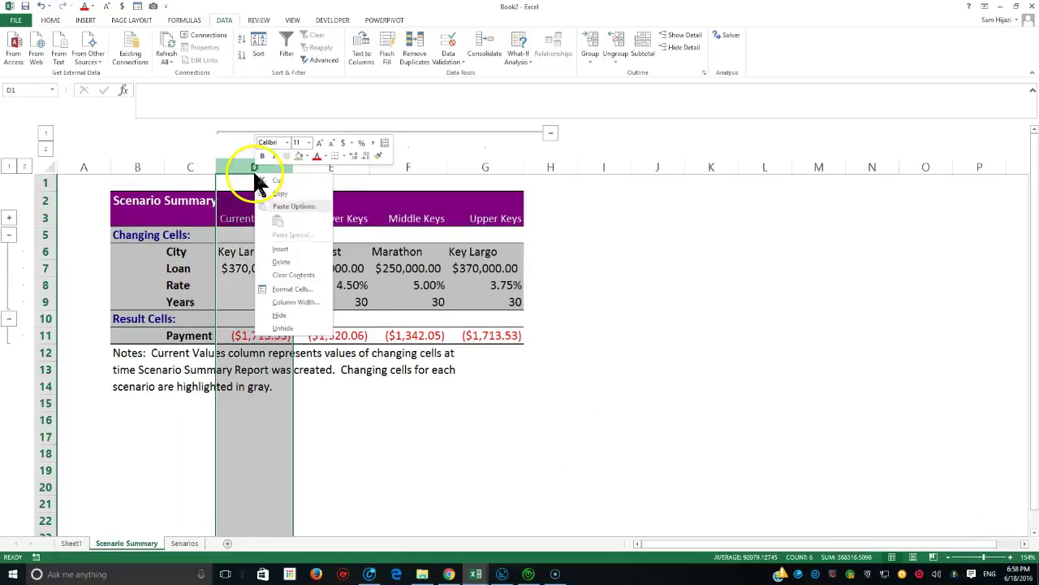
click(277, 261)
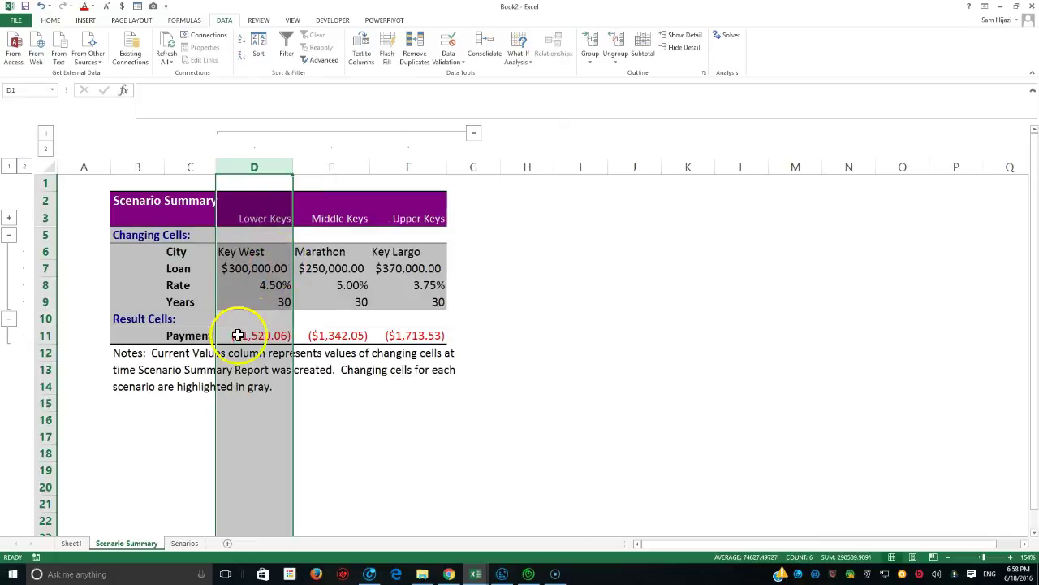
Compare the scenario payments ($1,520.06), ($1,342.05) and ($1,713.53) in row 11.
click(183, 285)
click(183, 302)
click(187, 336)
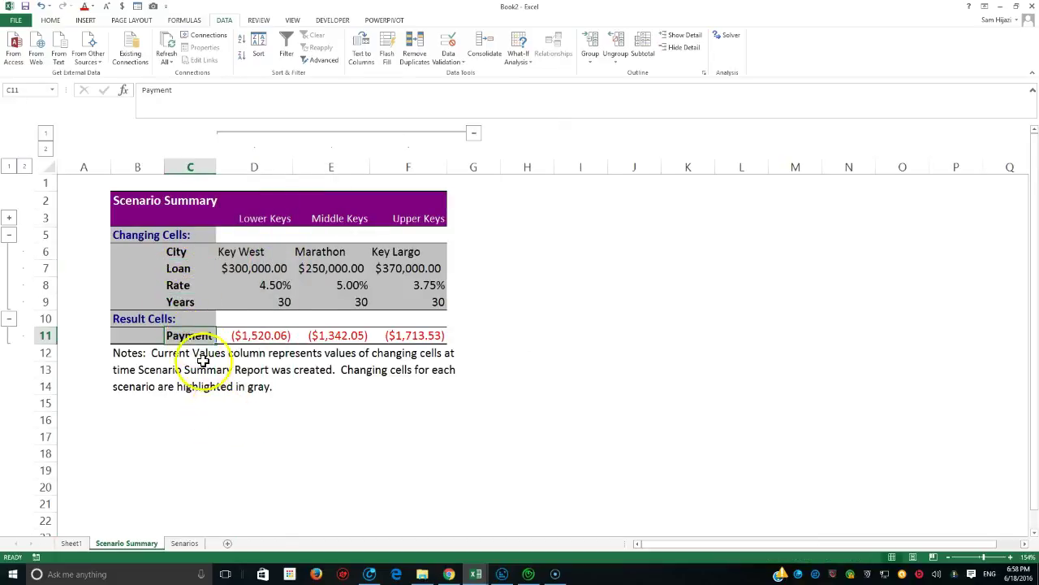
click(260, 335)
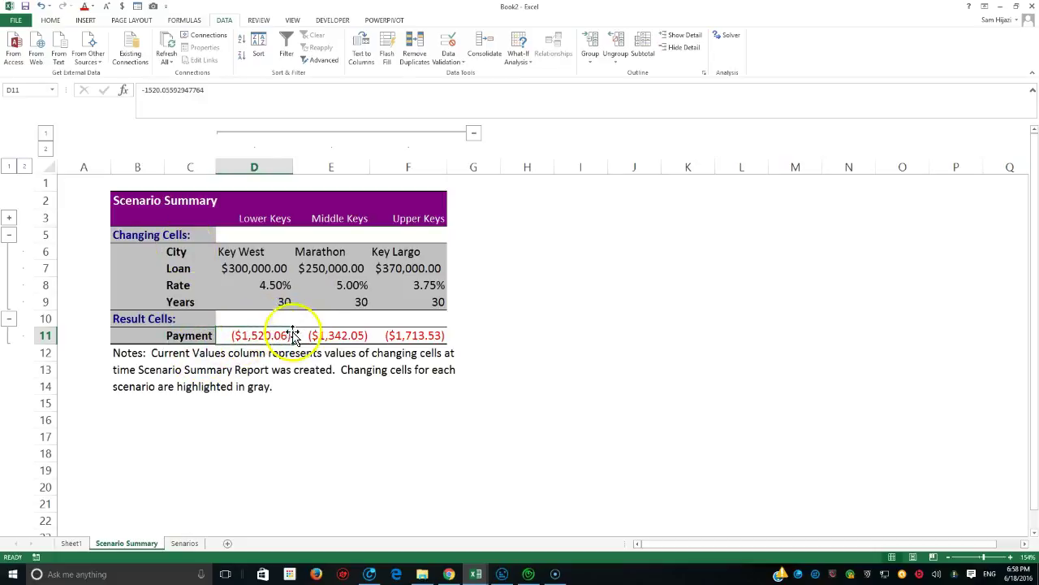
click(337, 336)
click(404, 336)
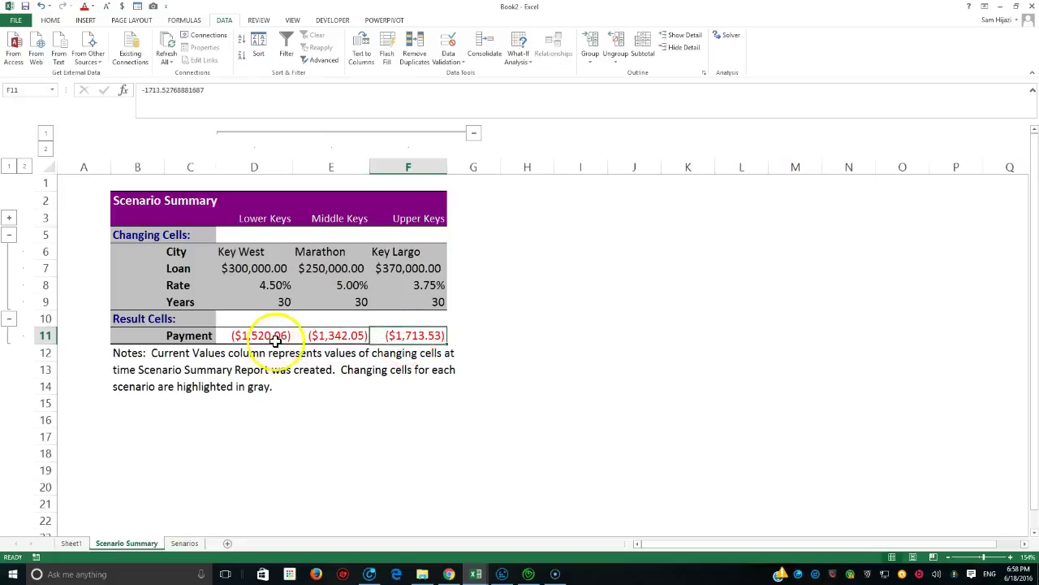
click(339, 336)
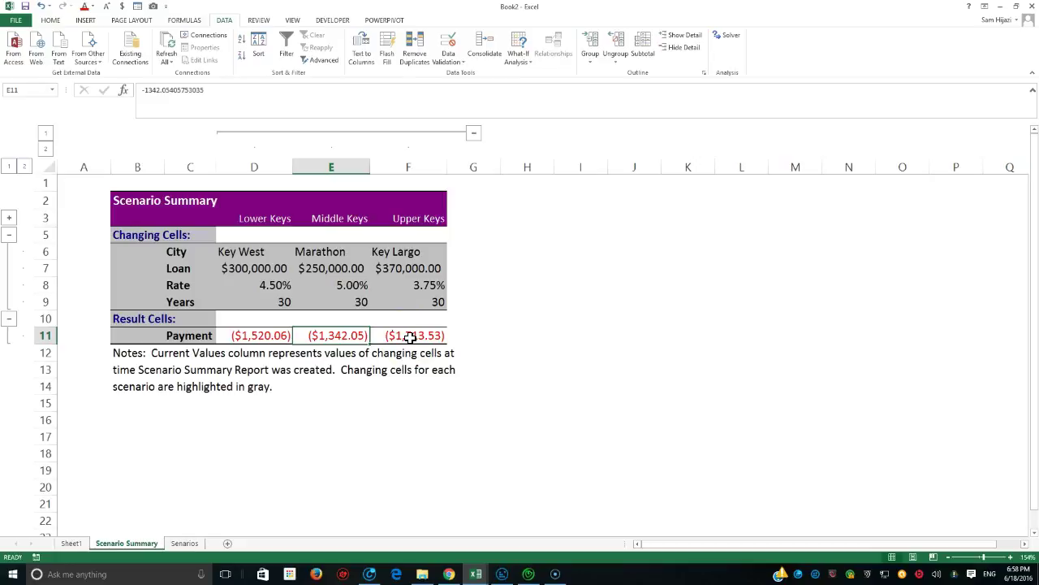
click(393, 335)
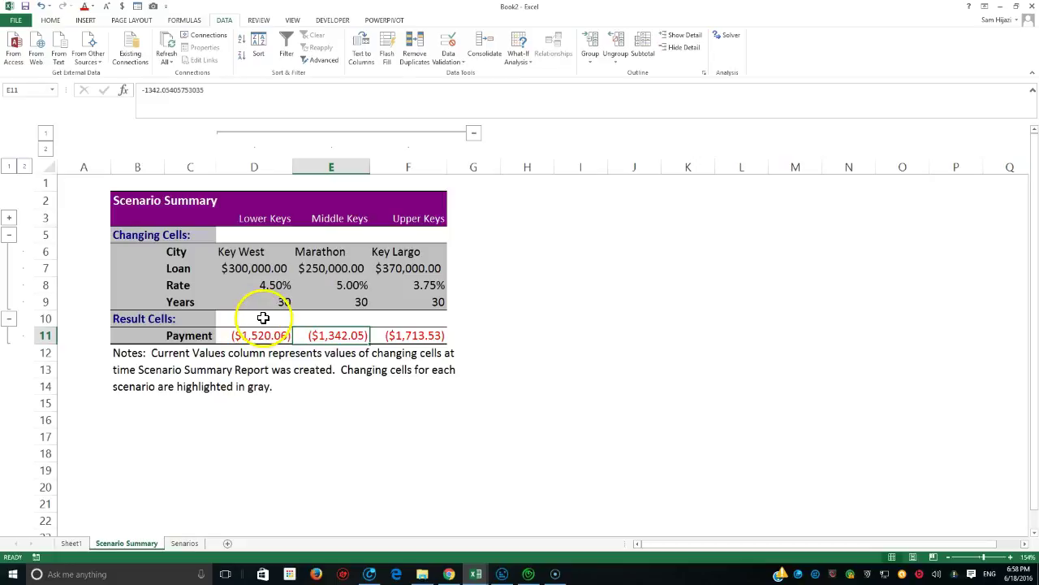
click(183, 544)
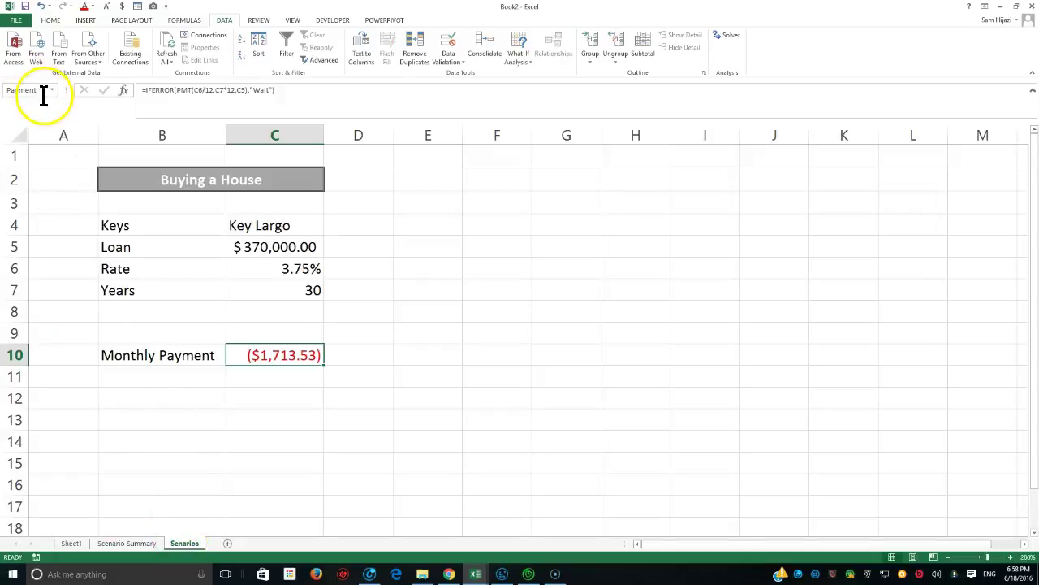
click(11, 90)
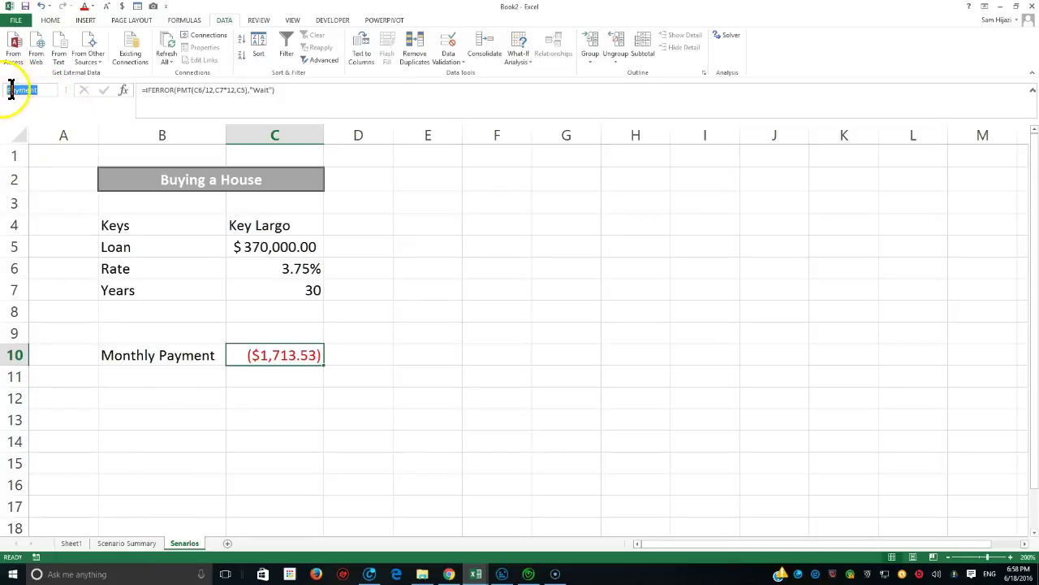
click(283, 229)
click(284, 247)
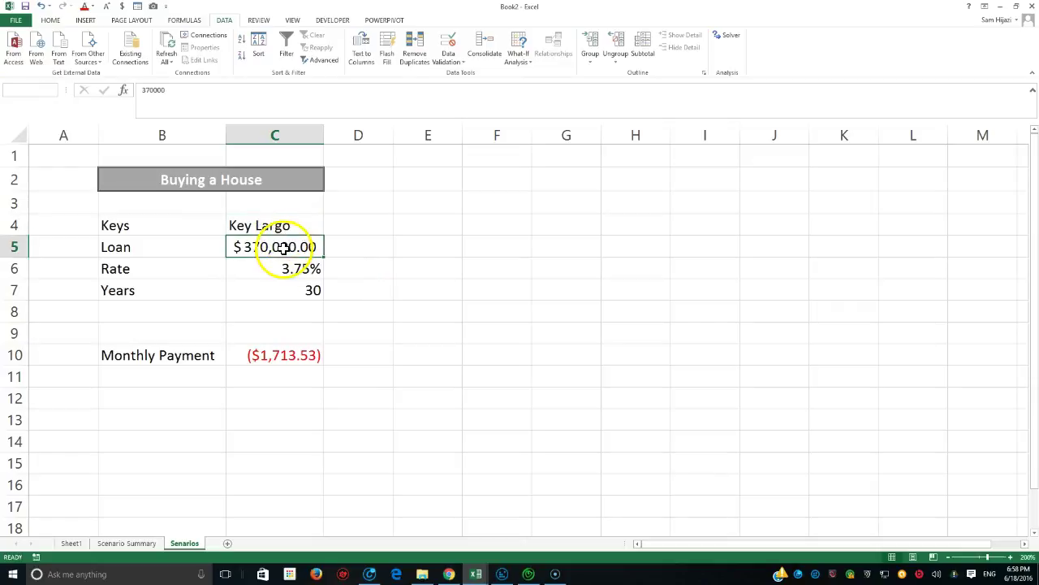
click(375, 395)
click(298, 228)
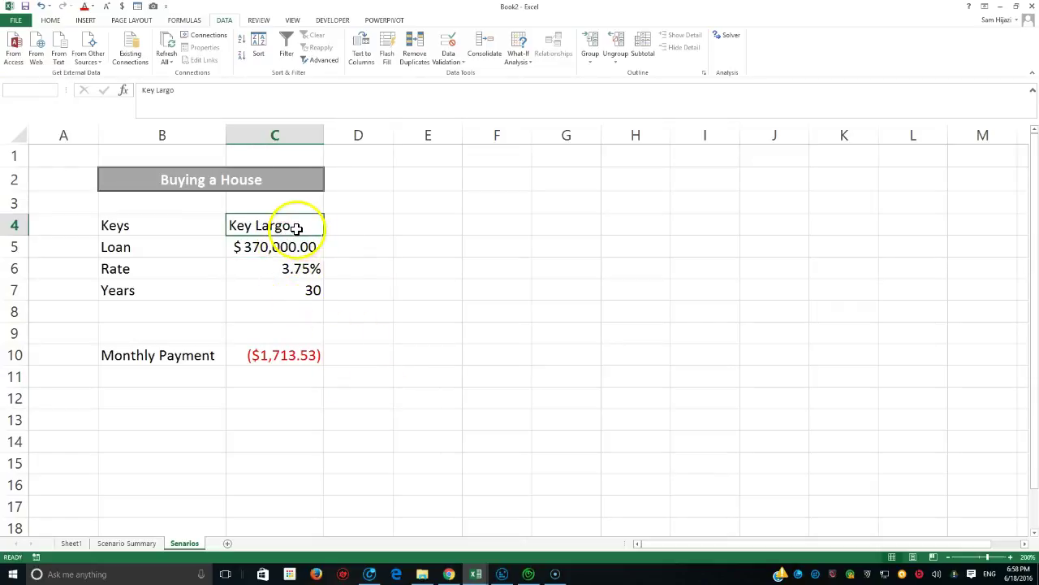
click(291, 252)
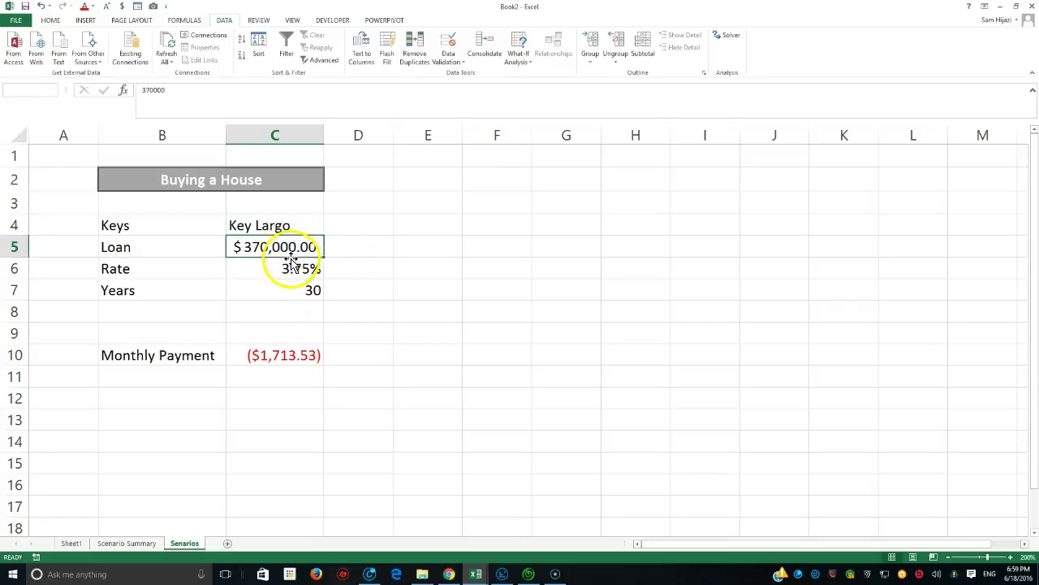
click(292, 269)
click(301, 290)
click(281, 357)
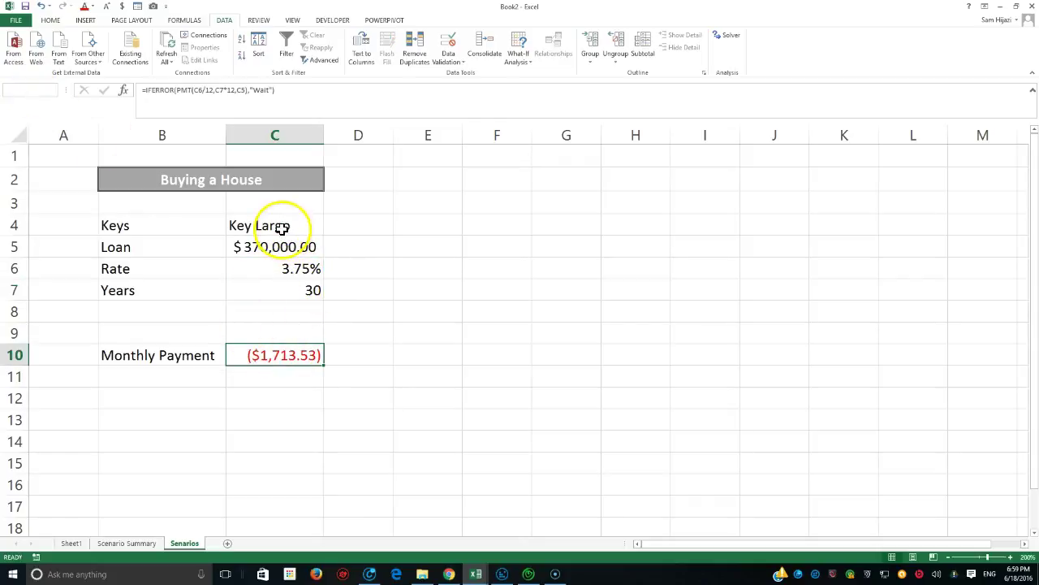
click(129, 542)
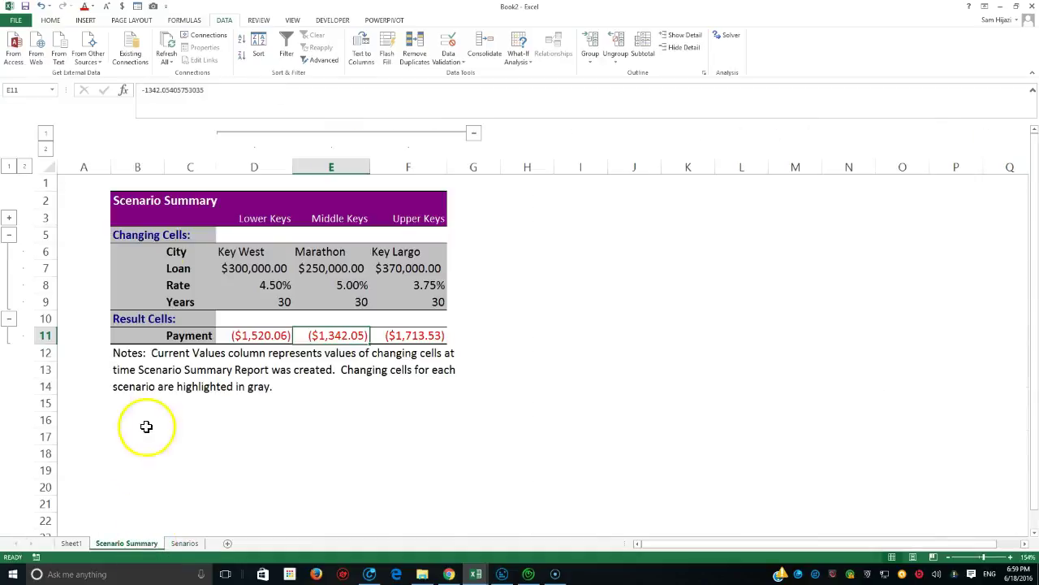
click(177, 280)
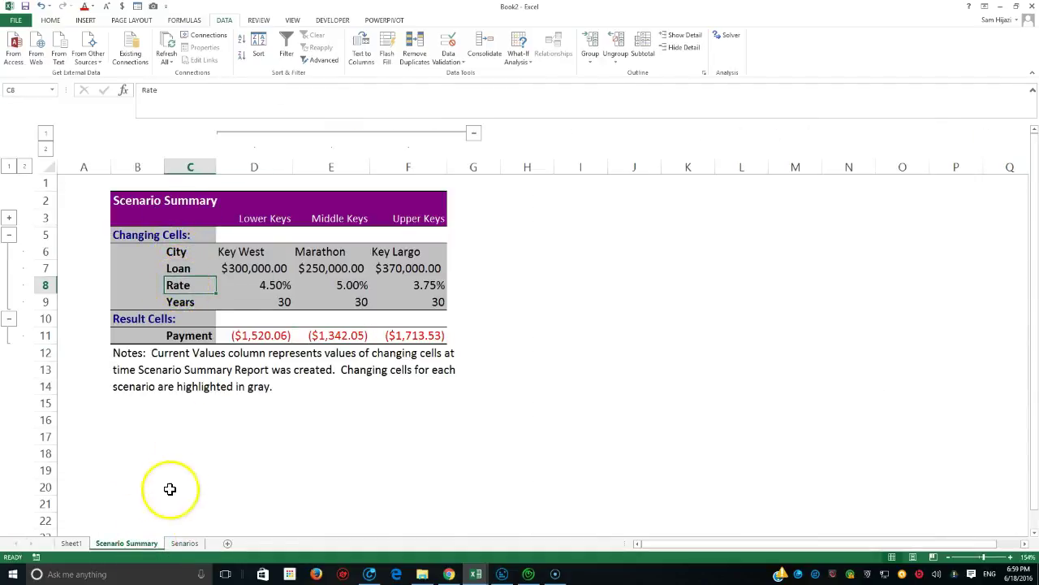
click(185, 544)
click(188, 464)
click(272, 349)
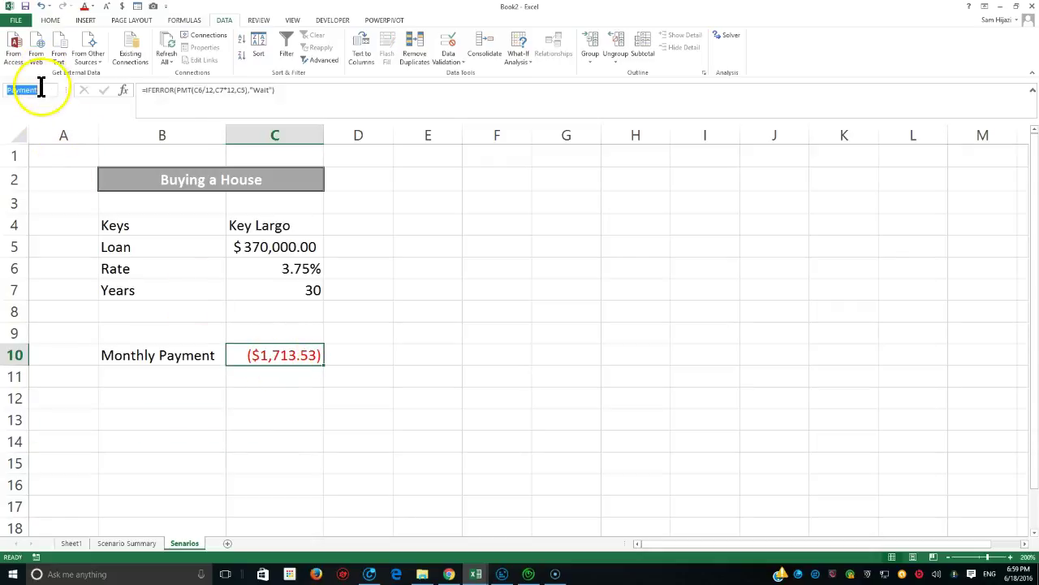
click(314, 290)
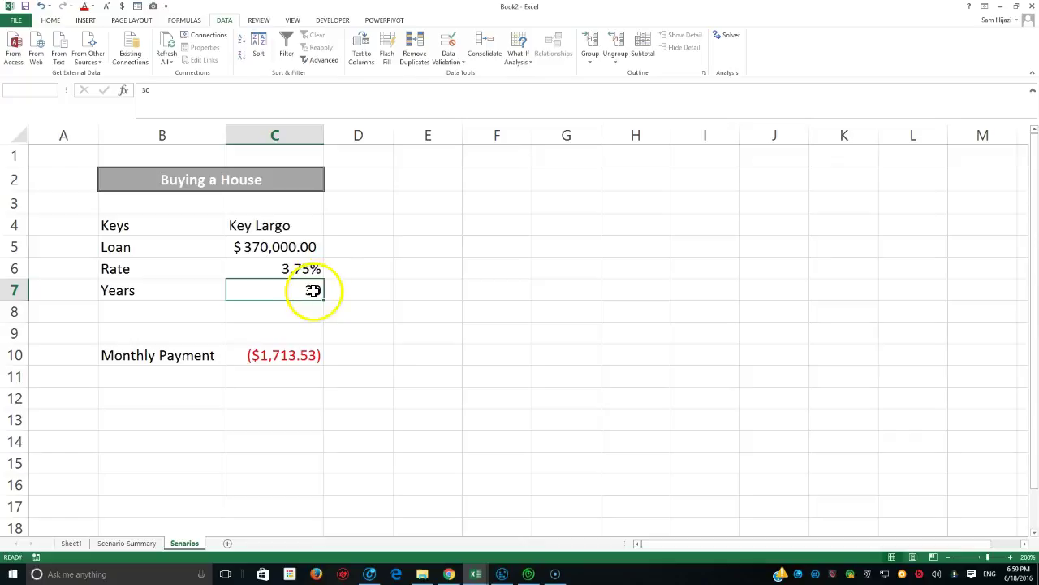
double_click(314, 290)
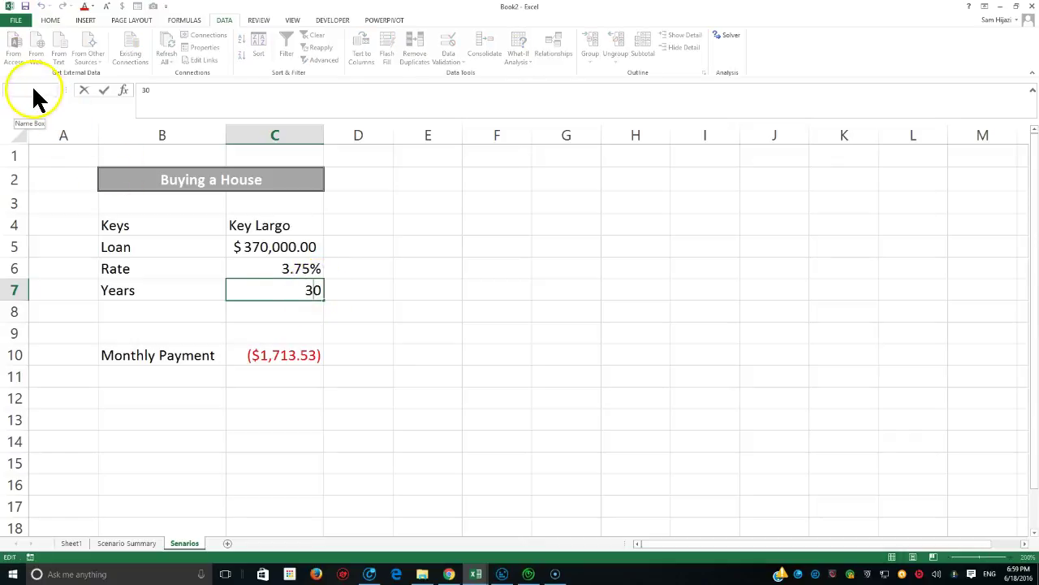
key(Return)
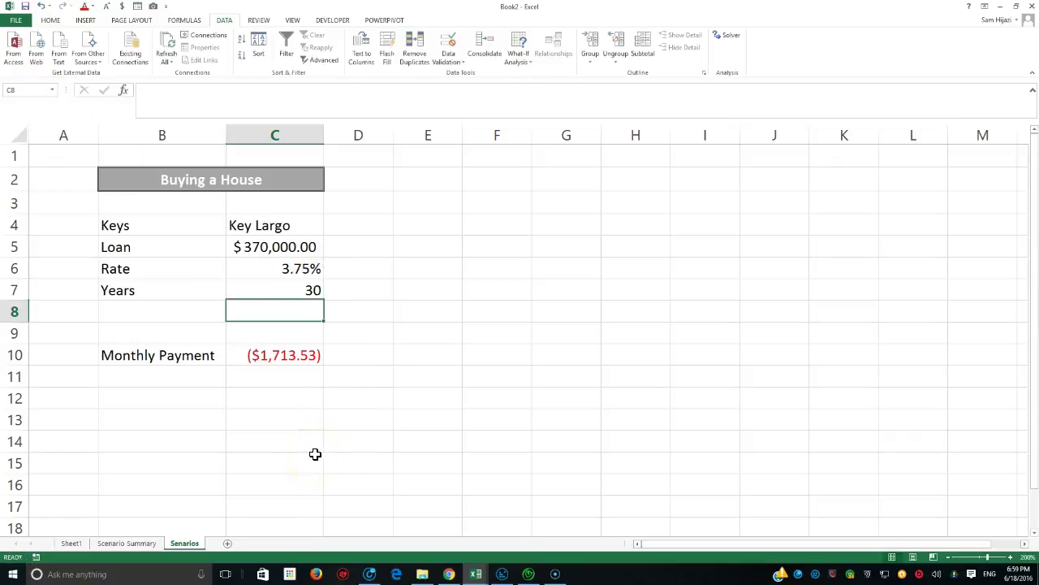
click(301, 288)
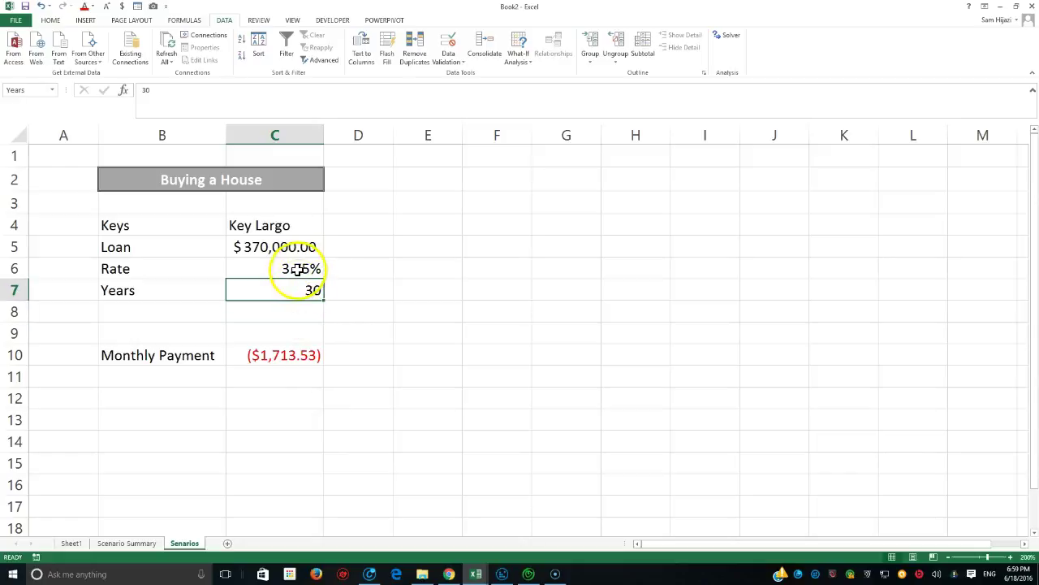
click(298, 270)
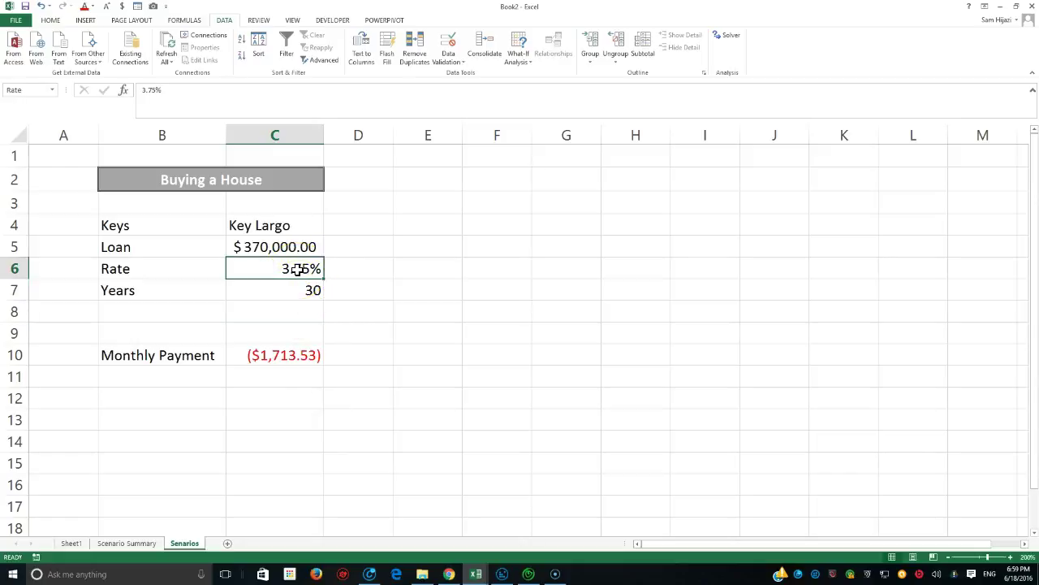
click(293, 247)
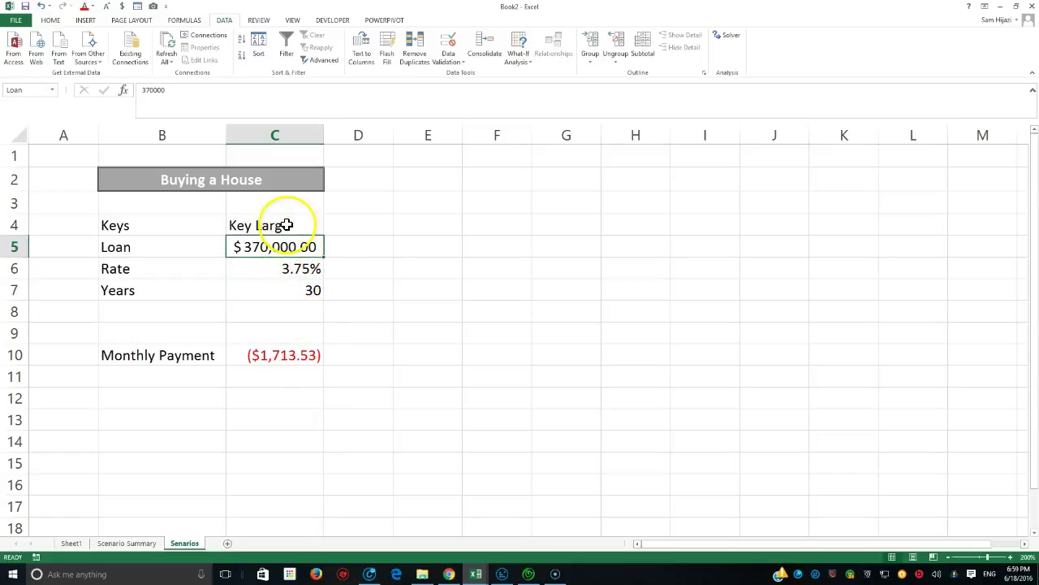
click(286, 225)
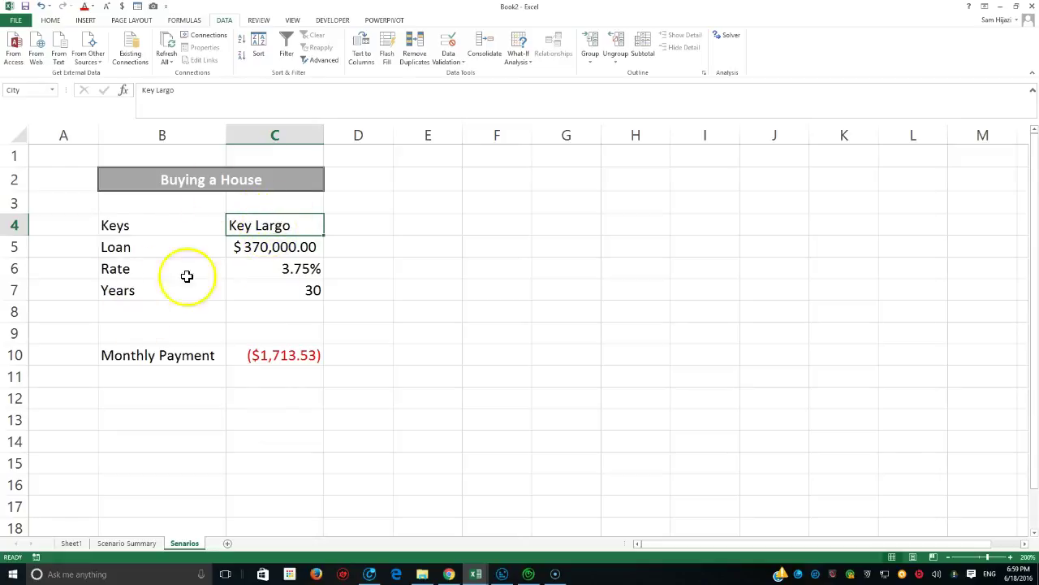
drag(132, 225, 128, 351)
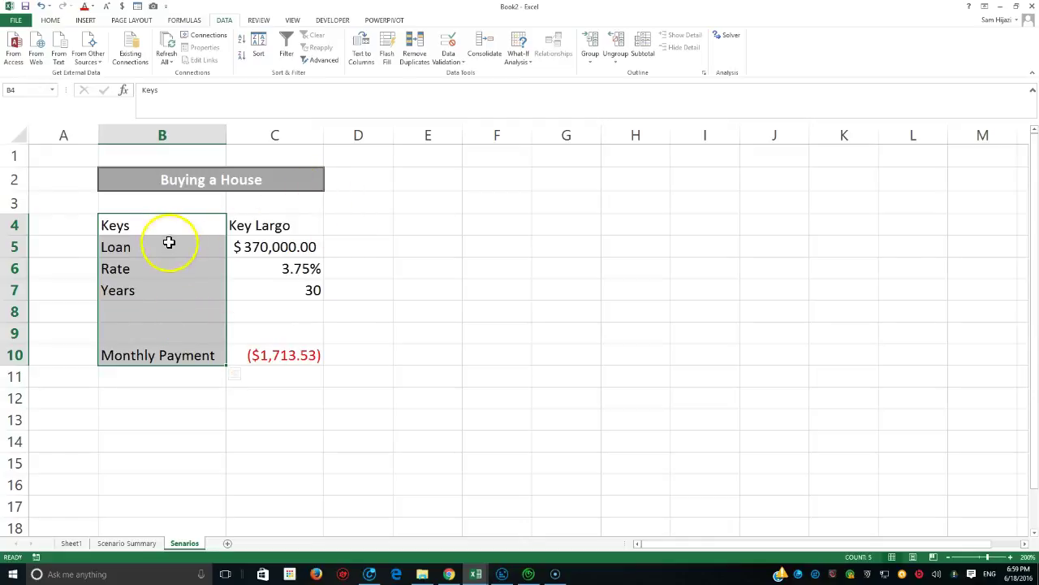
click(356, 354)
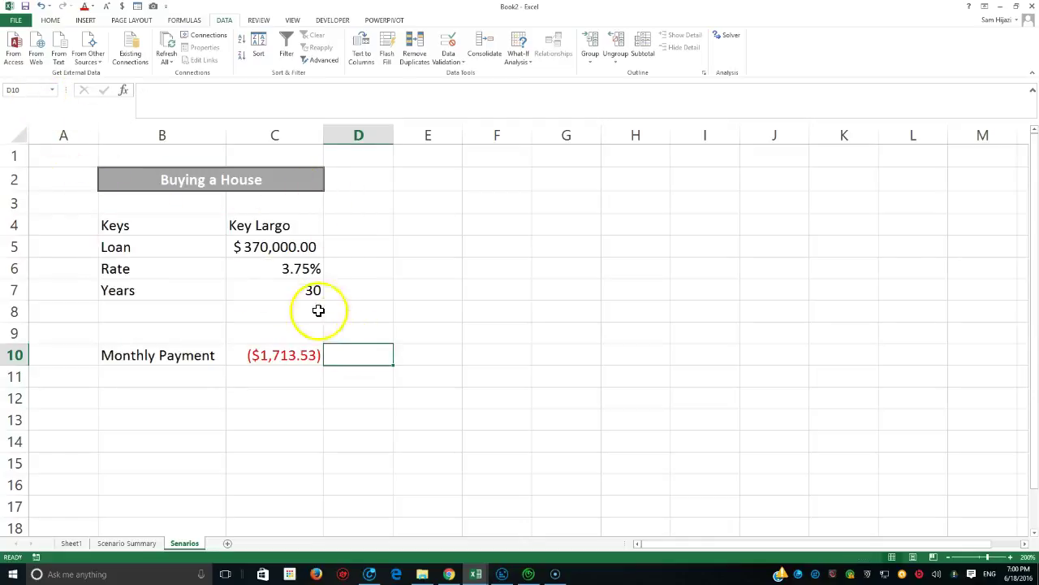
click(277, 229)
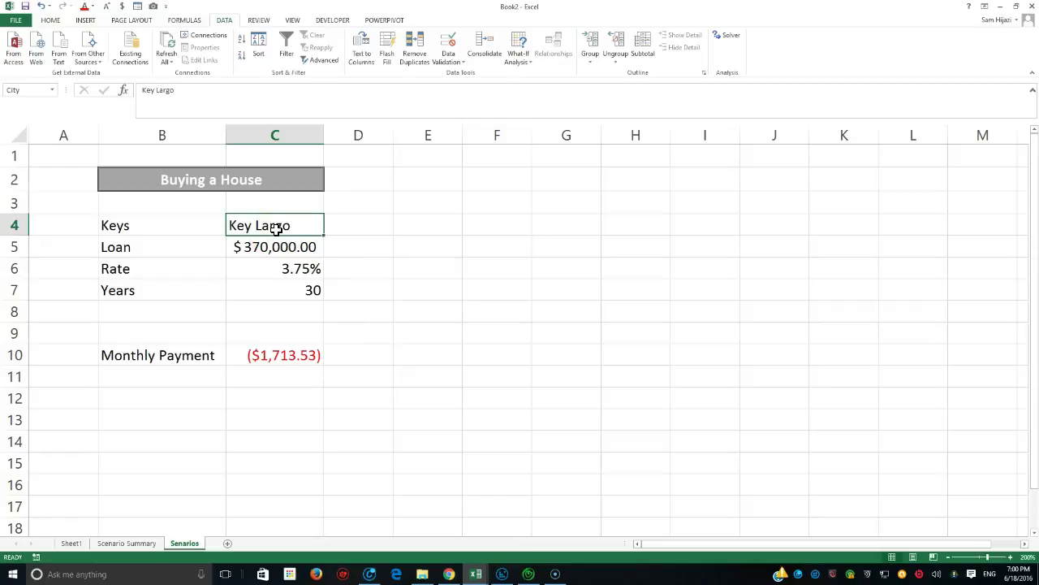
click(51, 88)
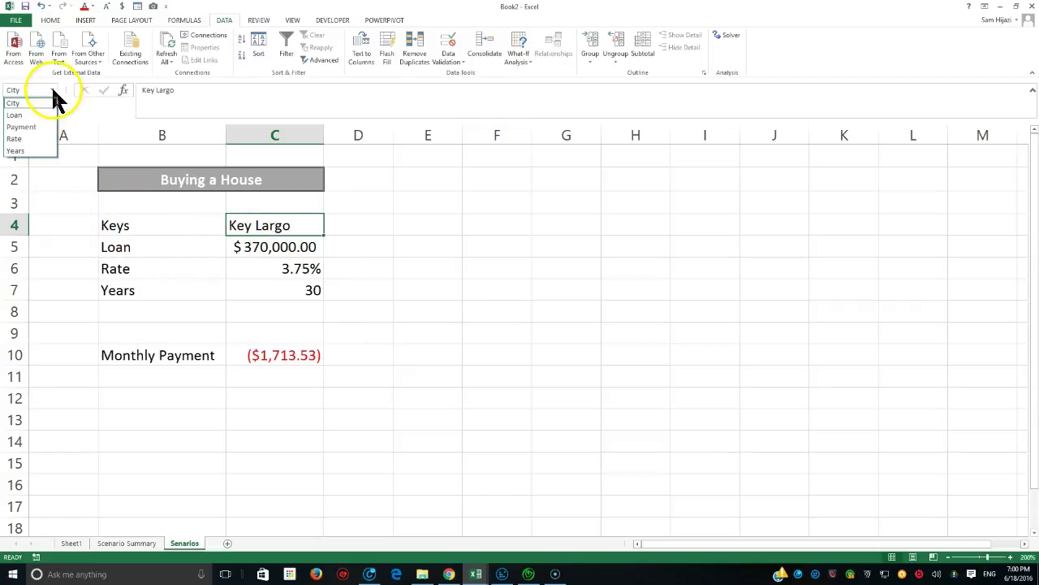
click(22, 130)
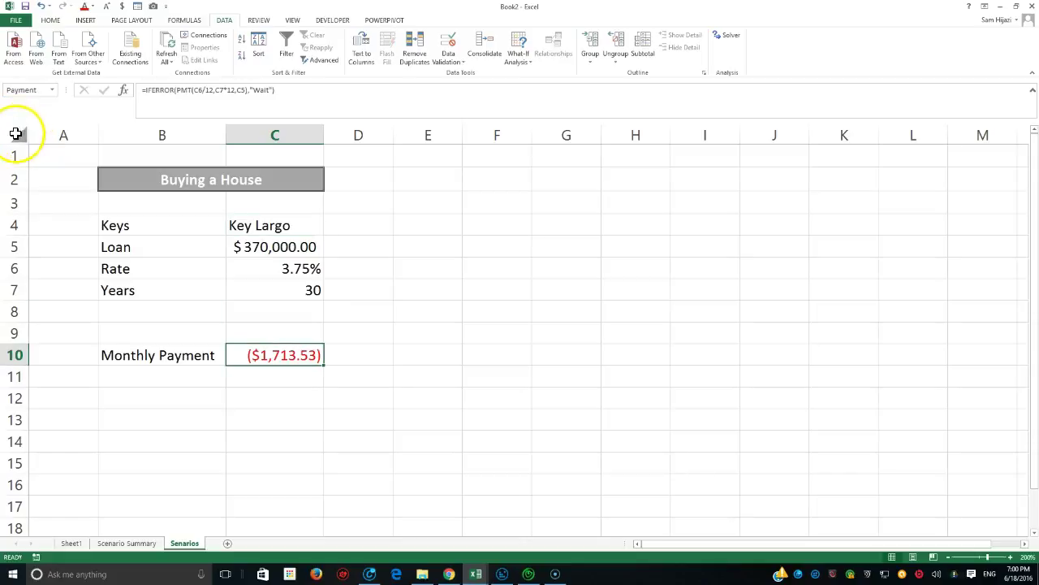
click(51, 89)
click(18, 151)
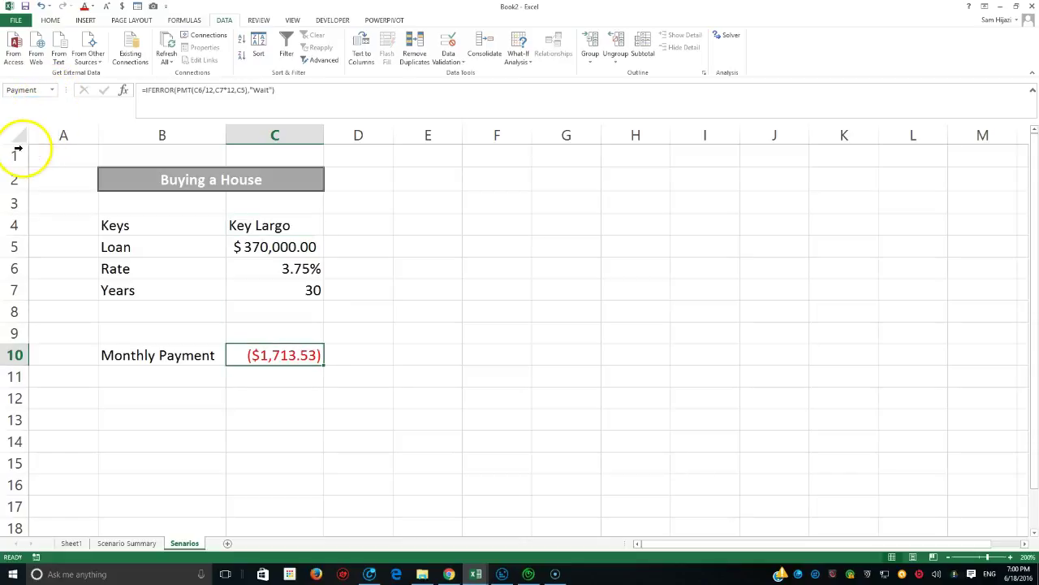
click(50, 91)
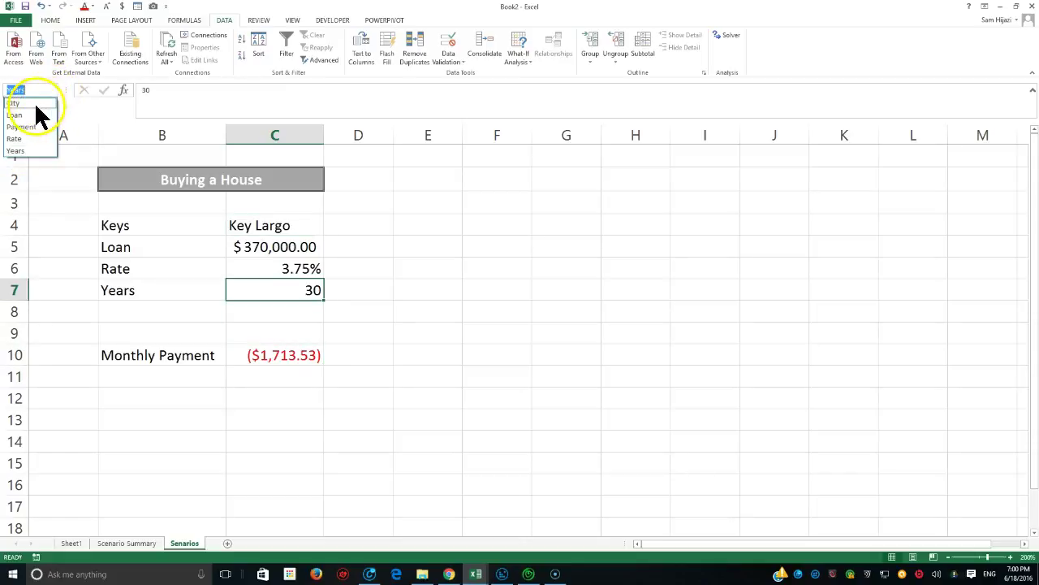
click(34, 104)
click(52, 89)
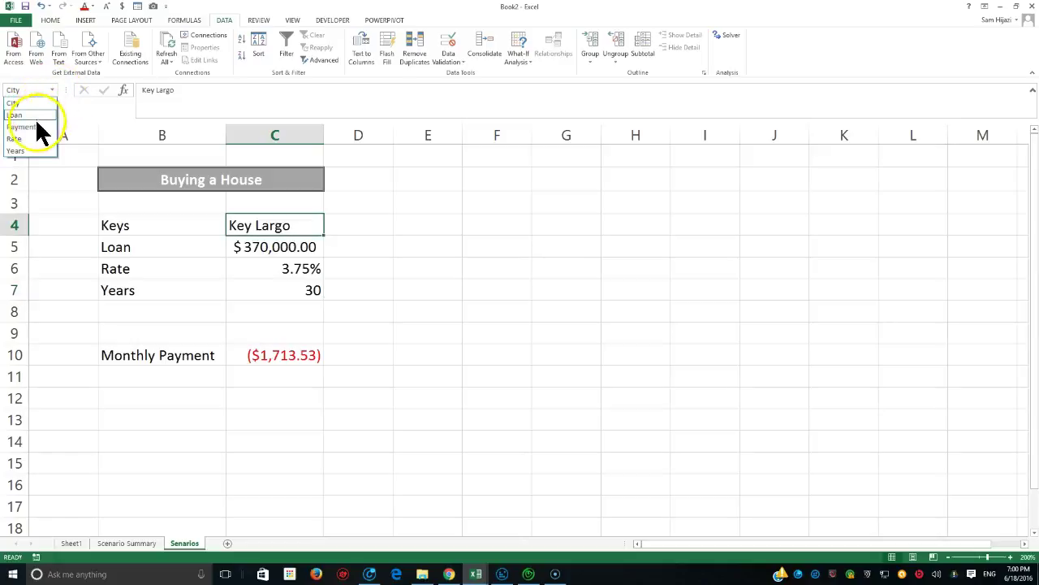
click(31, 127)
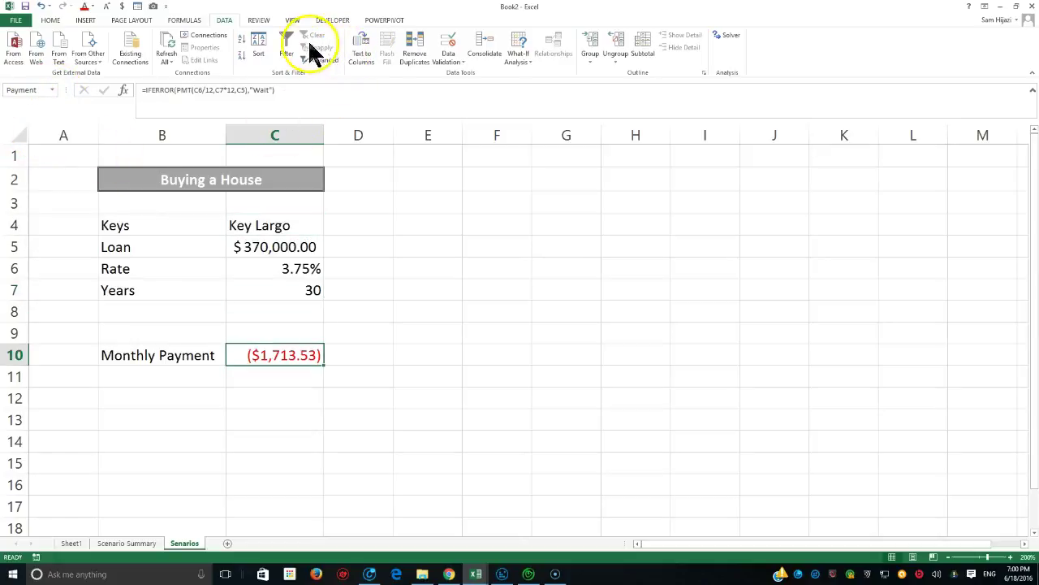
In Name Manager, delete the defined names City, Loan and Payment.
click(188, 21)
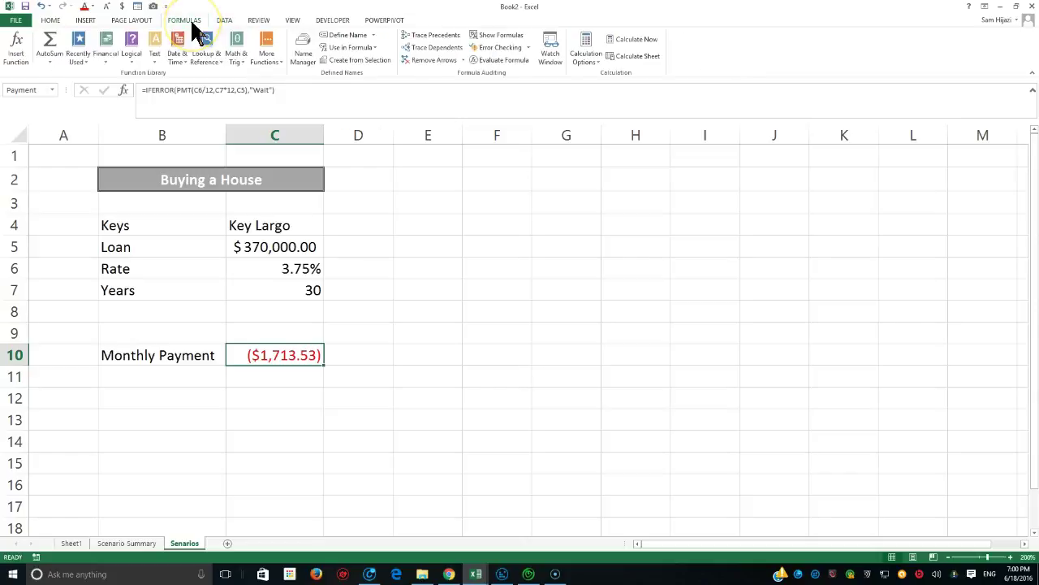
click(303, 55)
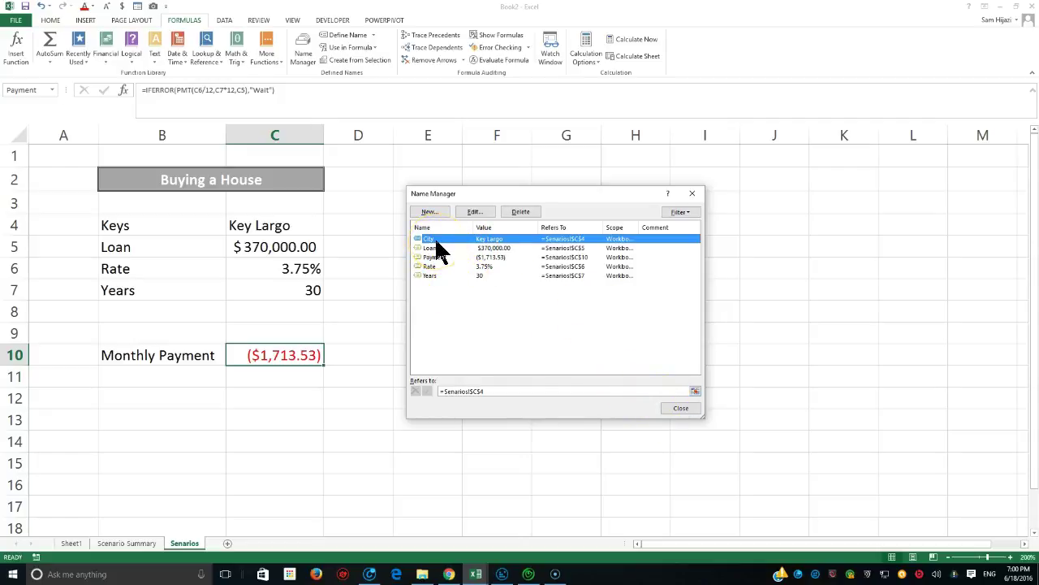
click(520, 213)
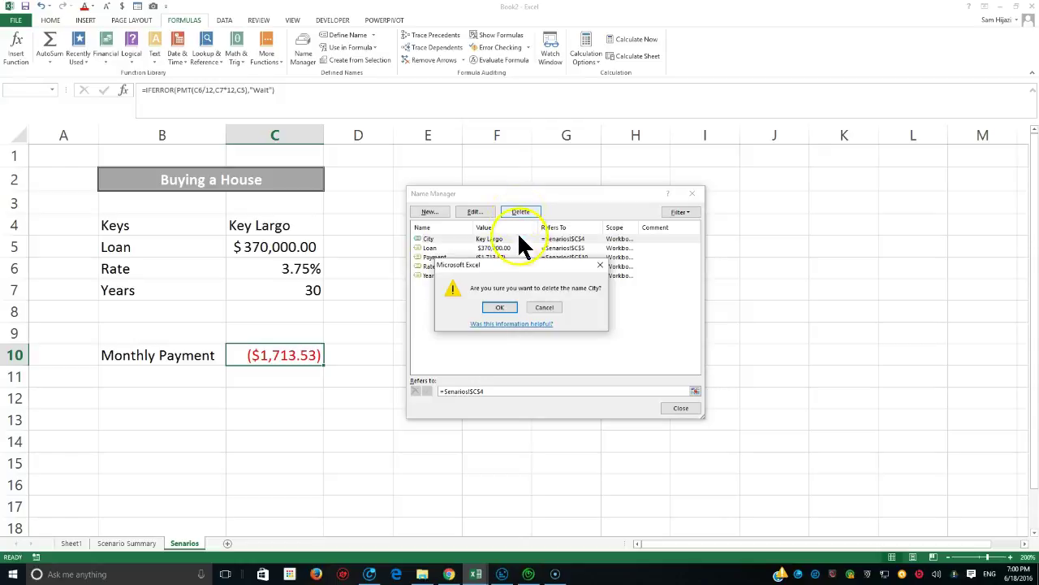
click(499, 307)
click(438, 239)
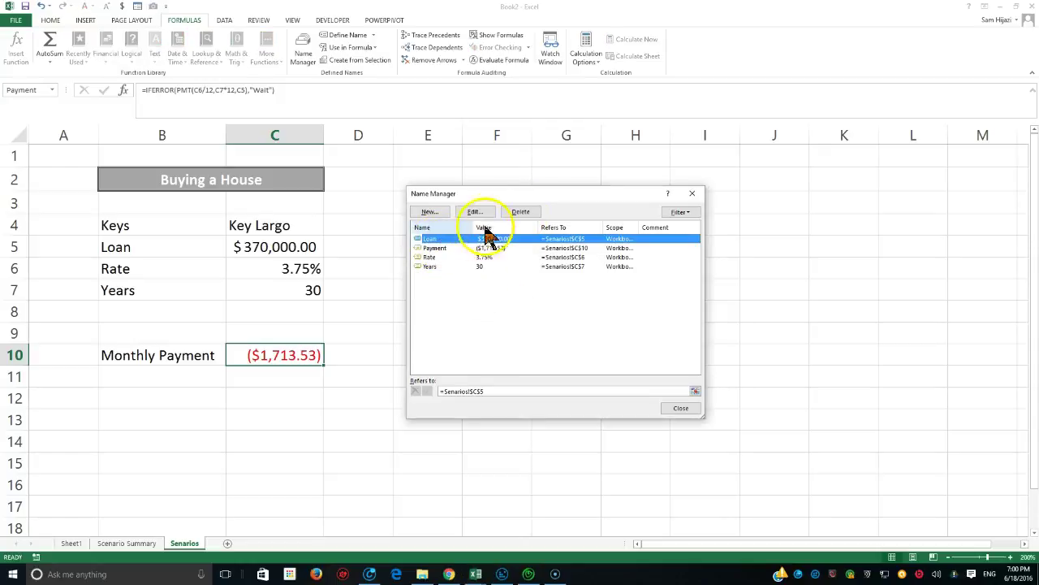
click(519, 212)
click(499, 308)
click(441, 240)
click(520, 212)
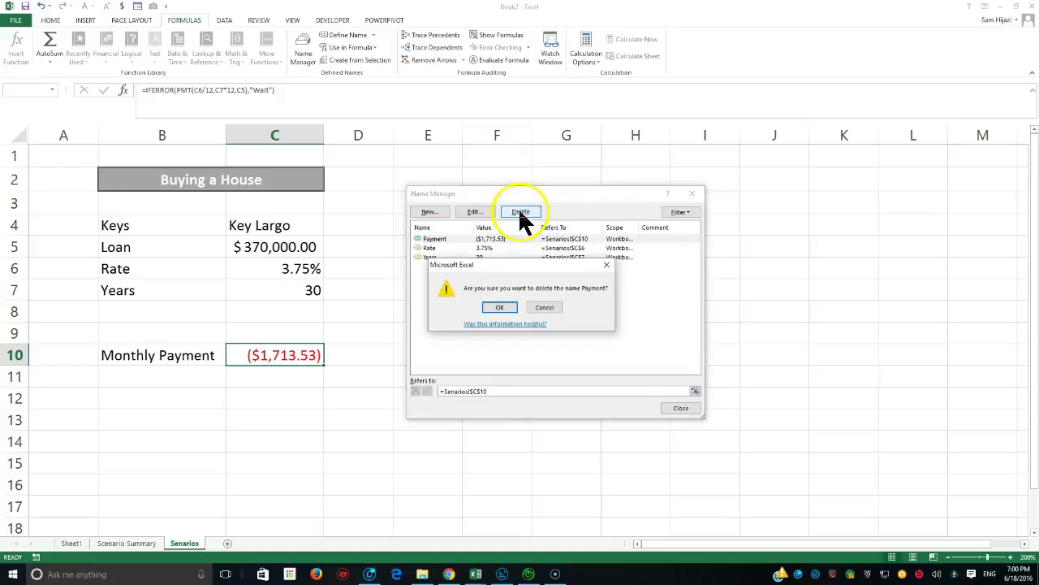
click(497, 308)
Delete the remaining Years and Rate names, close Name Manager, and check cell C4.
click(434, 248)
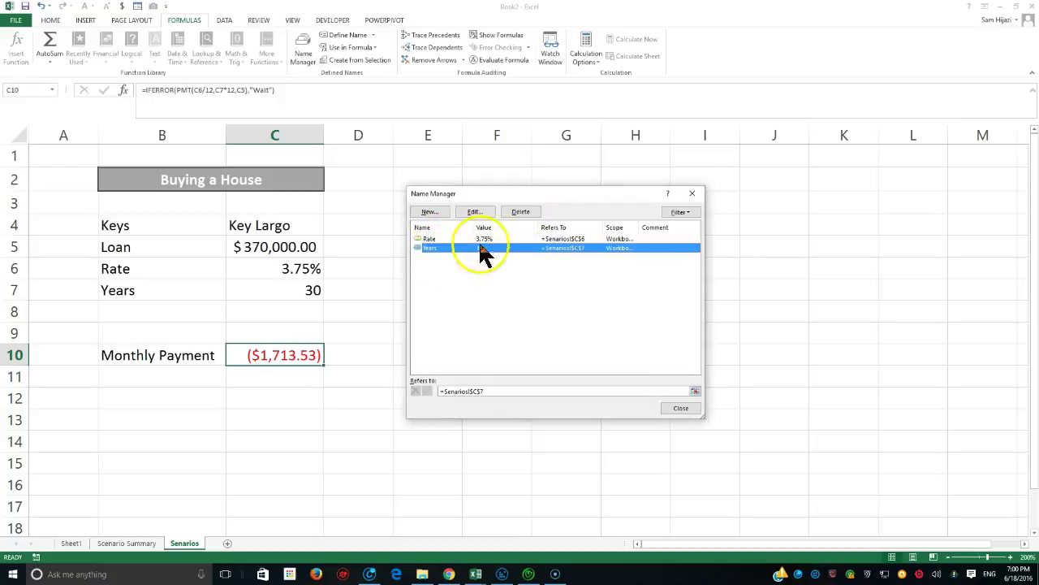
click(520, 212)
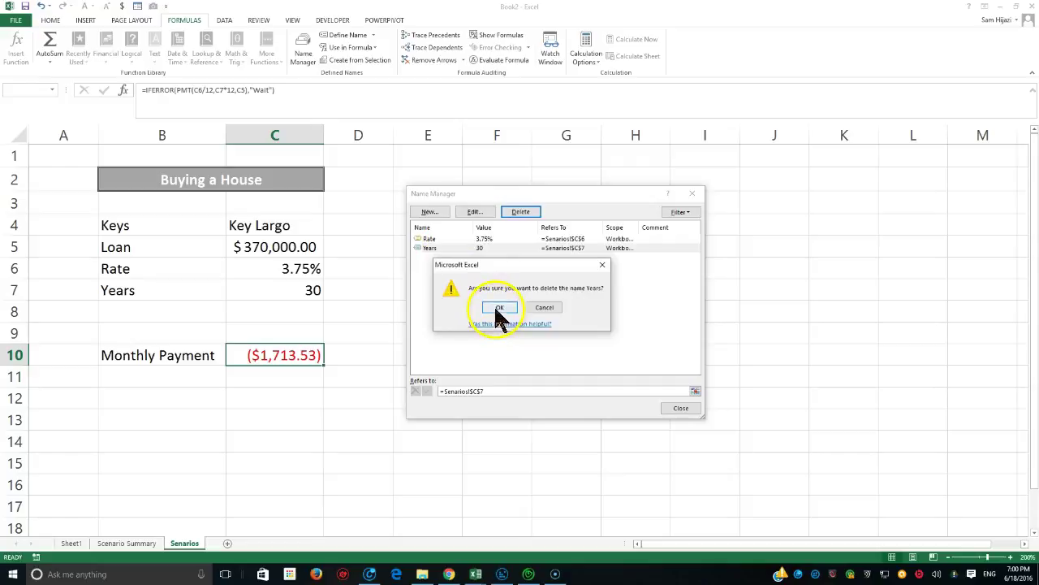
click(497, 307)
click(436, 238)
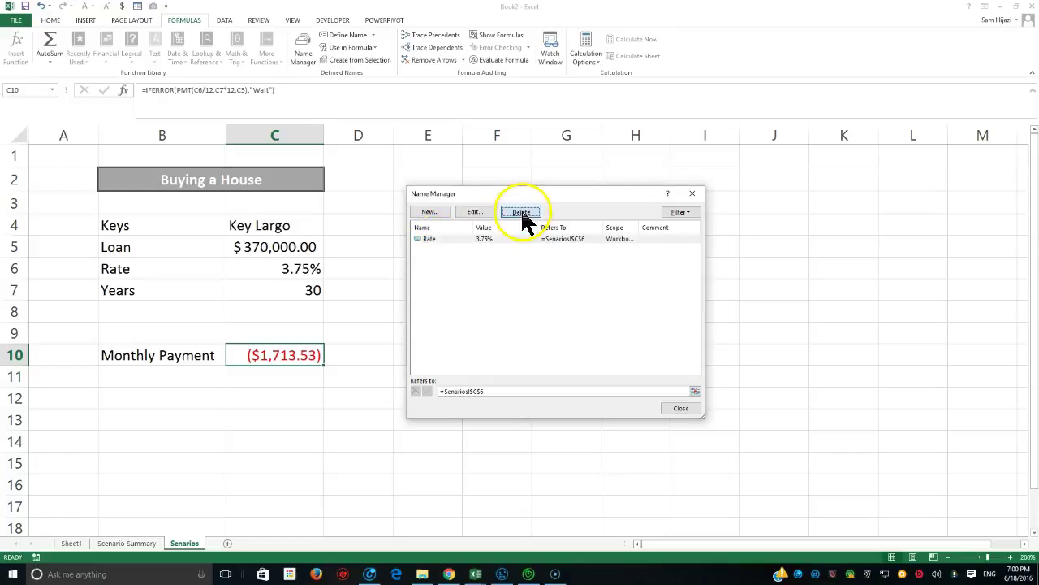
click(521, 210)
click(494, 307)
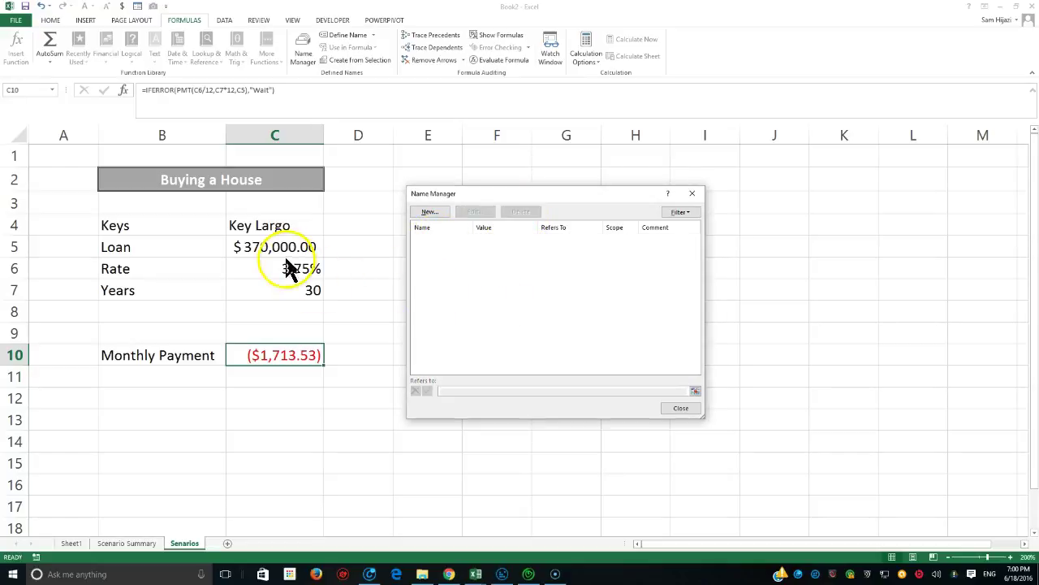
click(681, 408)
click(295, 223)
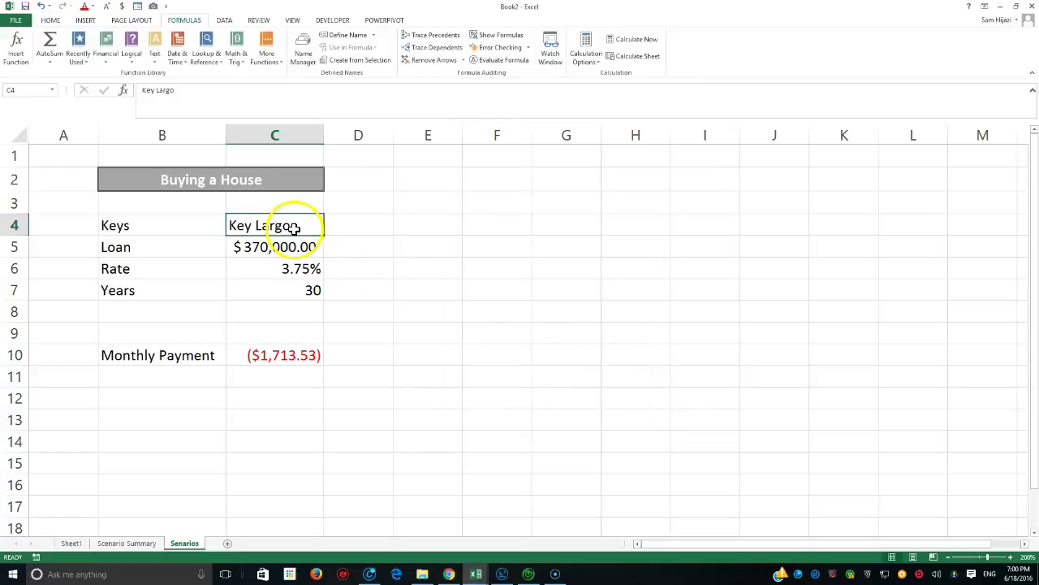
Check the Loan, Rate and Years values and the payment formula in C10.
click(241, 246)
click(273, 269)
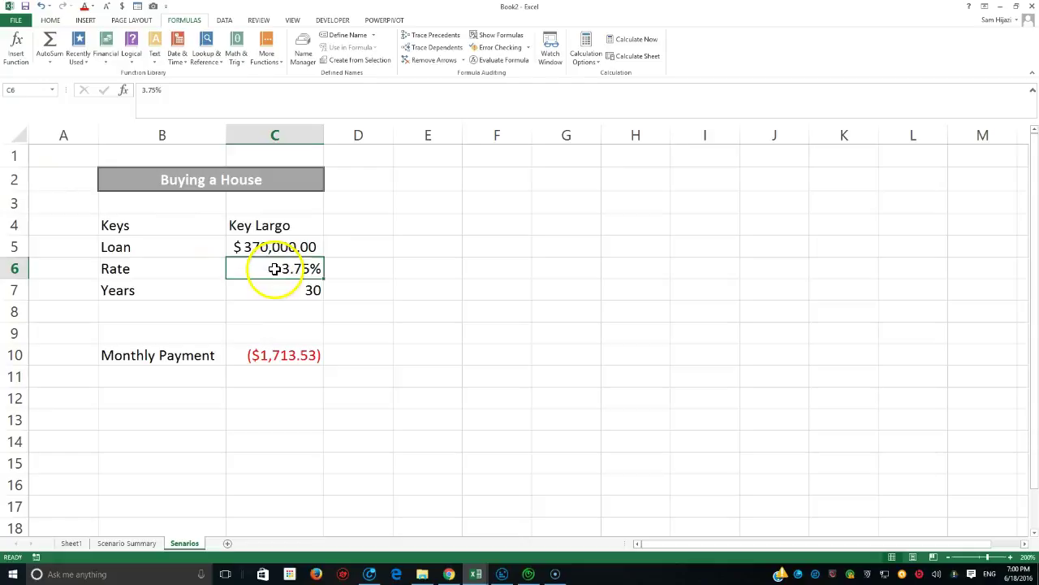
click(281, 290)
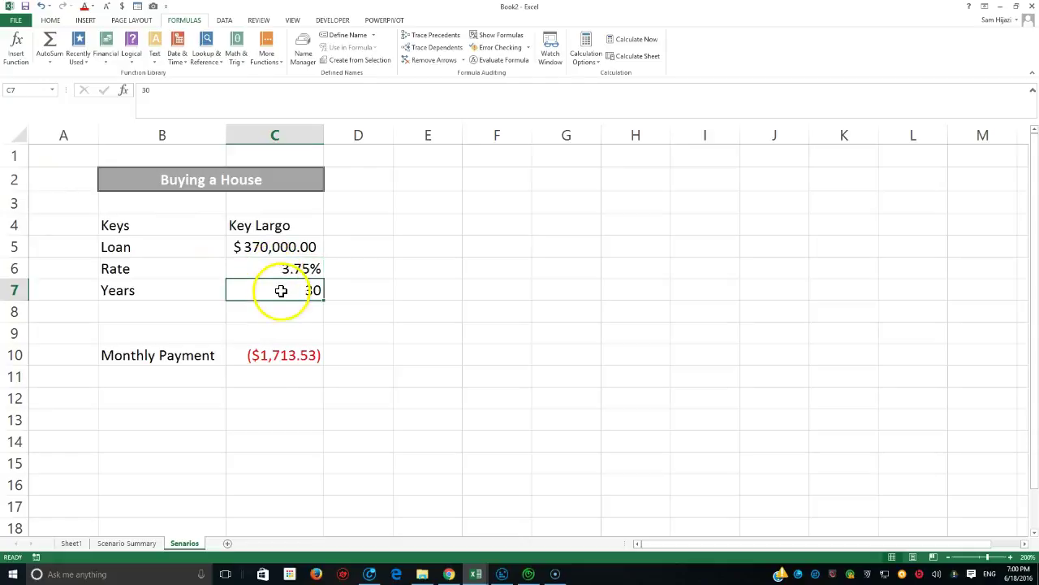
click(273, 354)
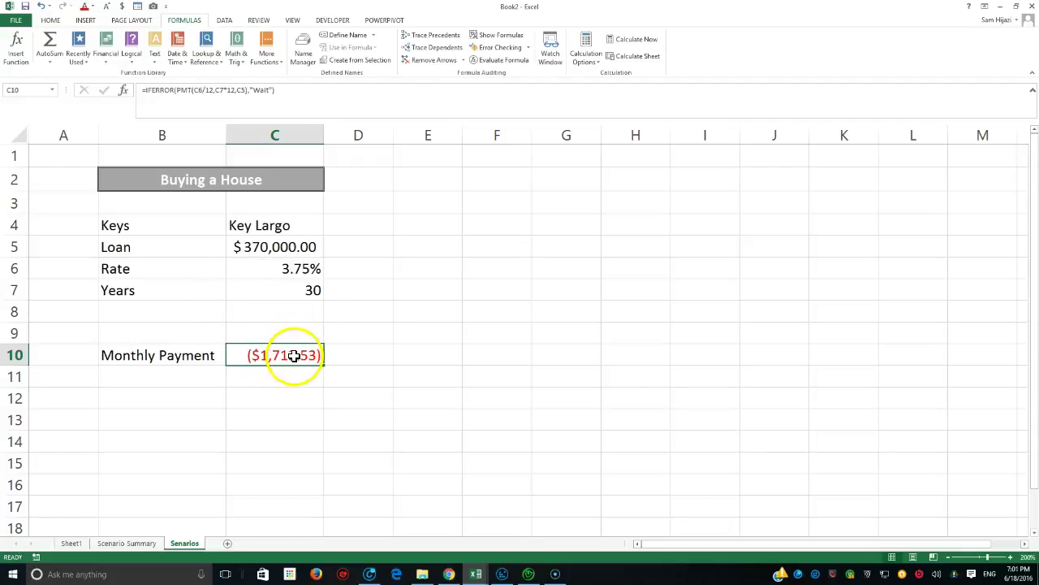
Select the whole B4:C10 block, try Create from Selection, then cancel it.
click(372, 315)
drag(155, 223, 269, 353)
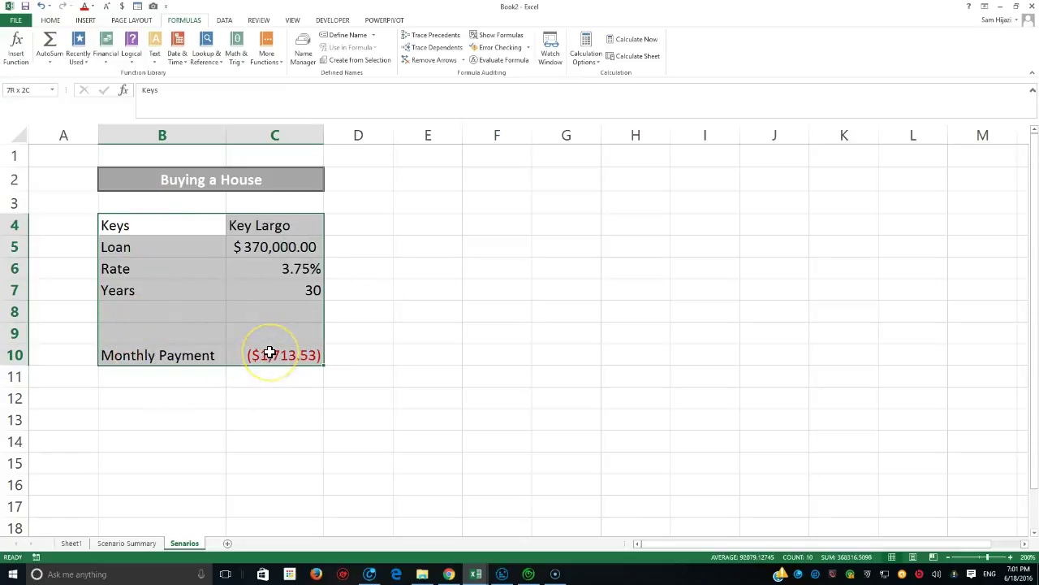
drag(270, 353, 270, 355)
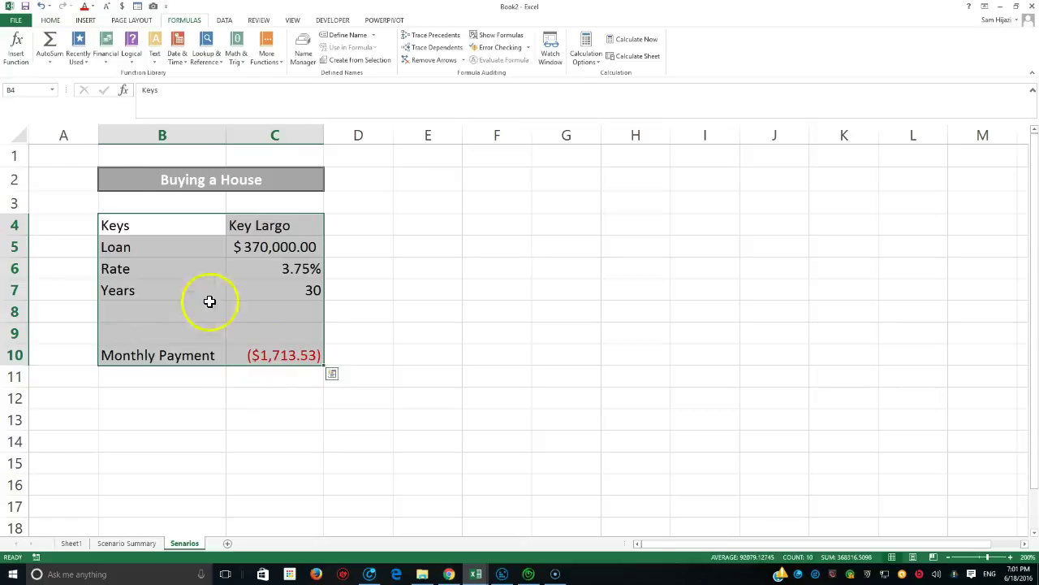
click(373, 65)
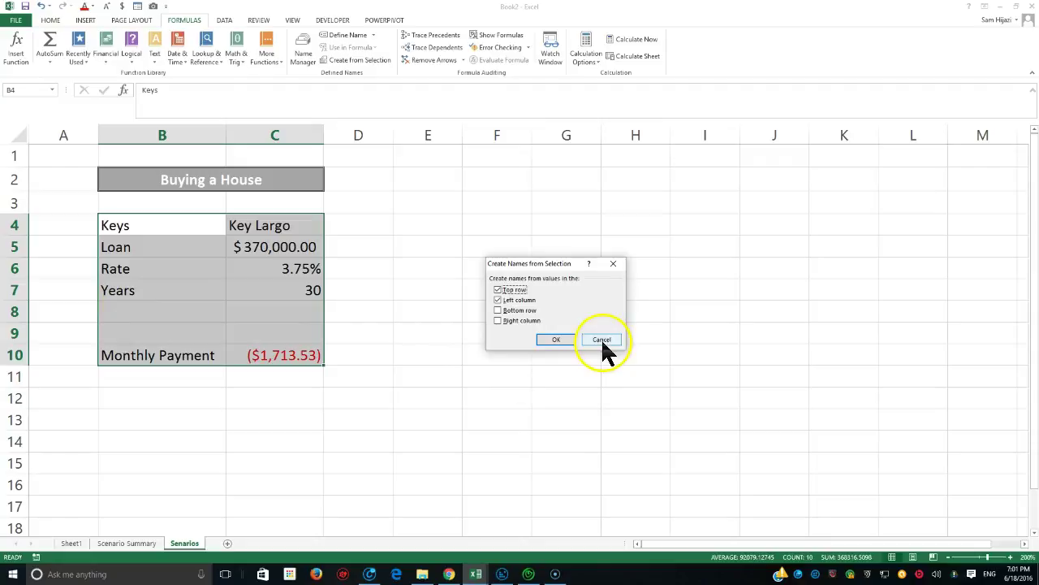
click(561, 339)
Select B4:C7 and add the Monthly Payment row B10:C10 to the selection.
click(149, 222)
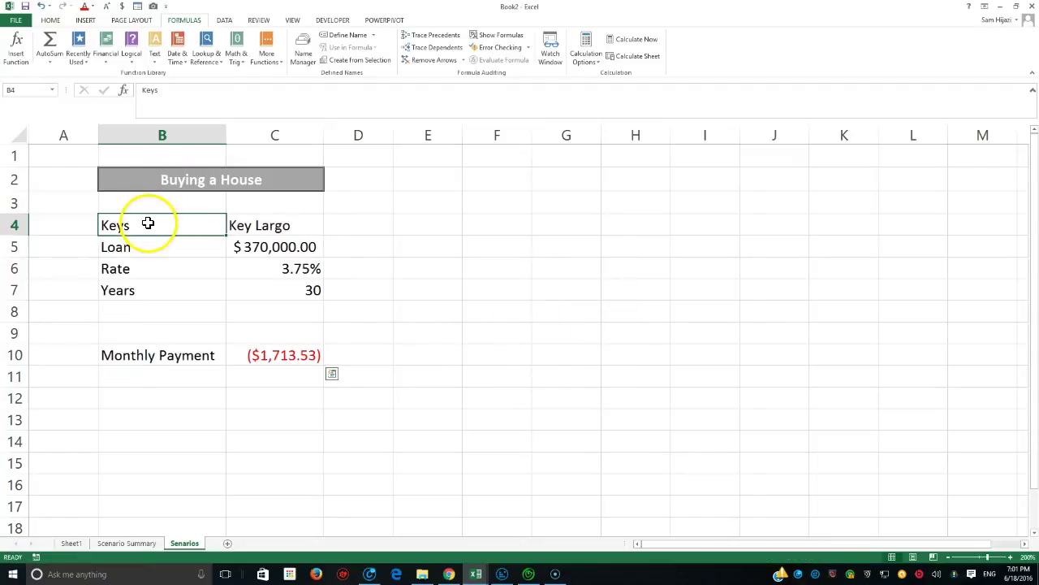
click(162, 333)
drag(151, 226, 235, 292)
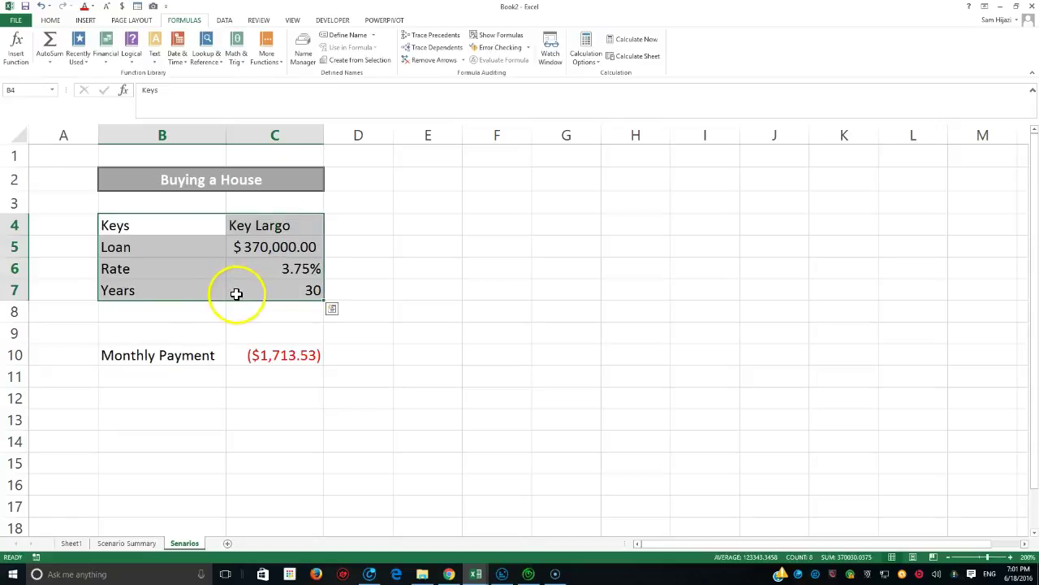
drag(170, 355, 257, 358)
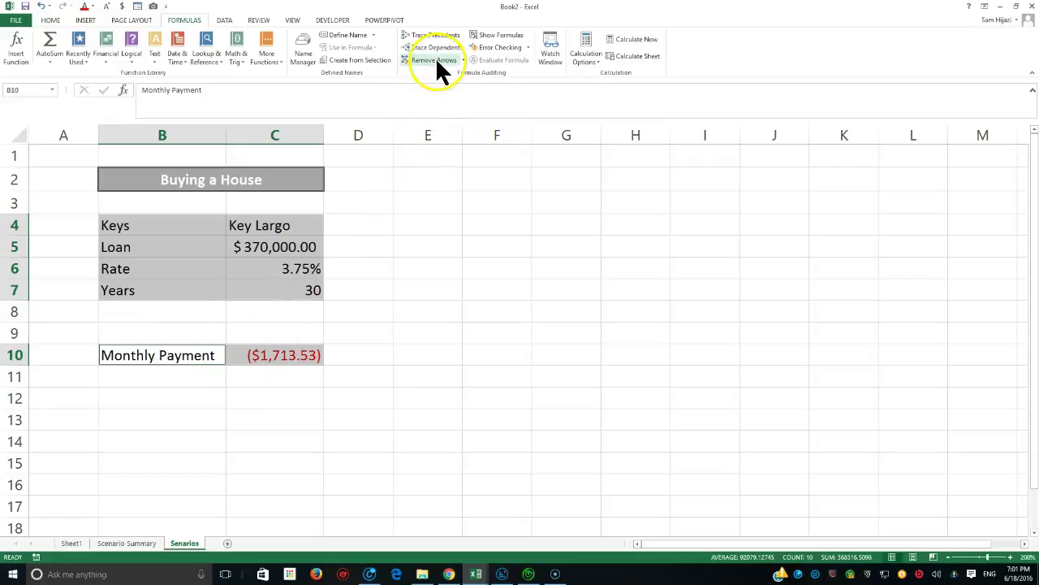
Create names Keys, Loan, Rate, Years and Monthly_Payment from the left-column labels, verifying in Name Manager.
click(355, 62)
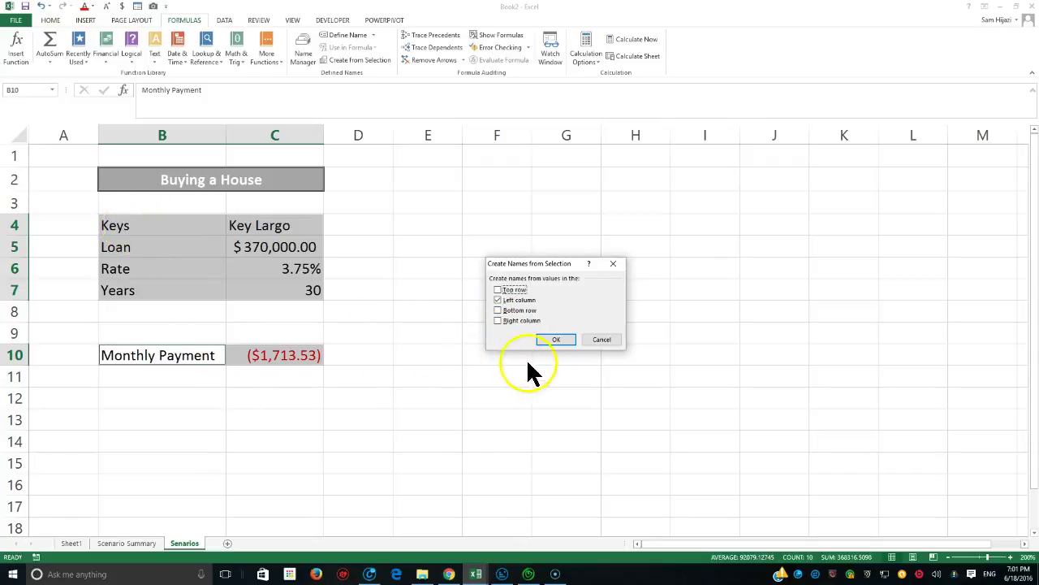
click(552, 339)
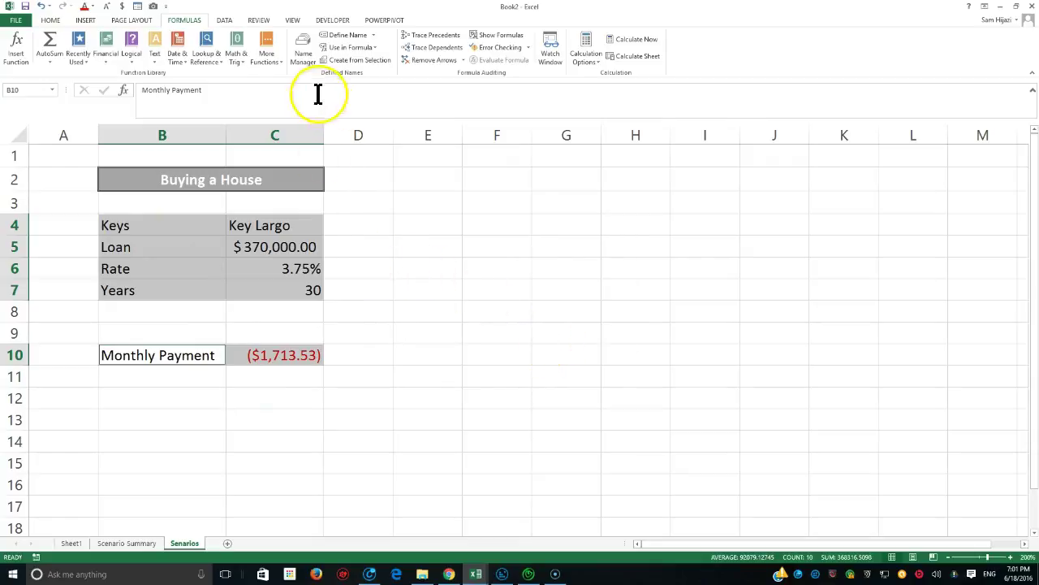
click(305, 55)
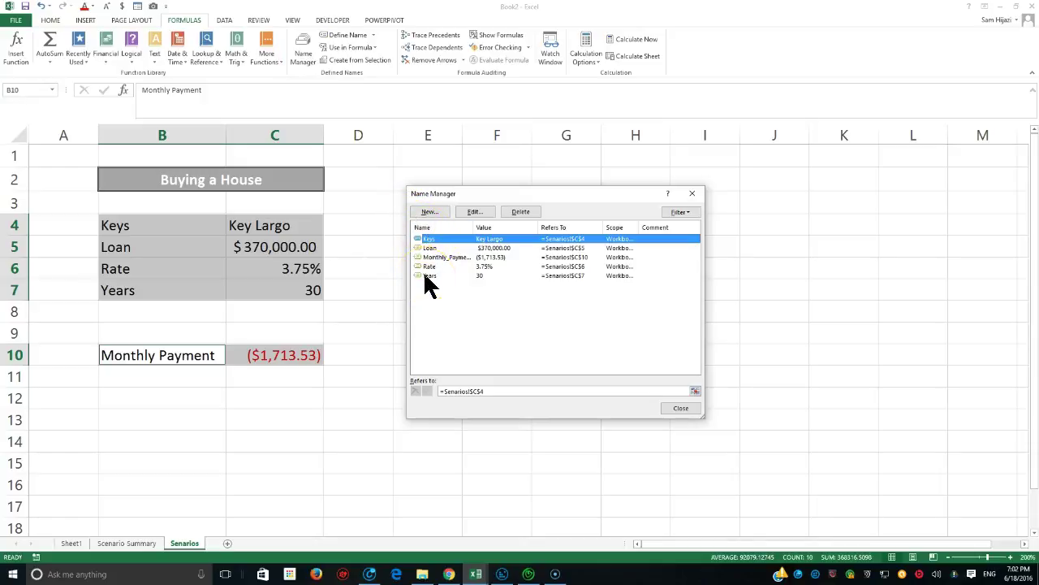
click(615, 384)
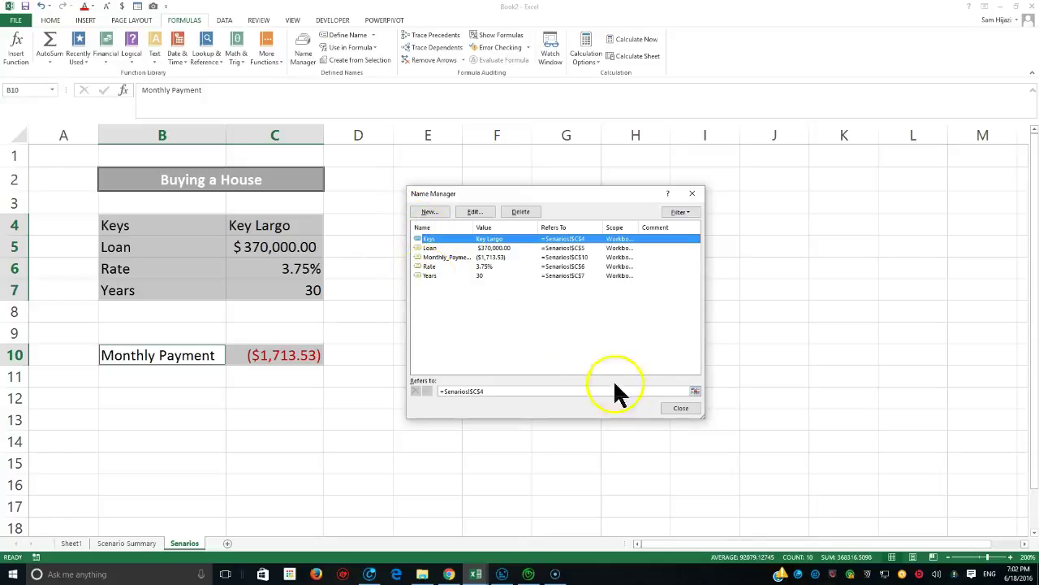
click(679, 408)
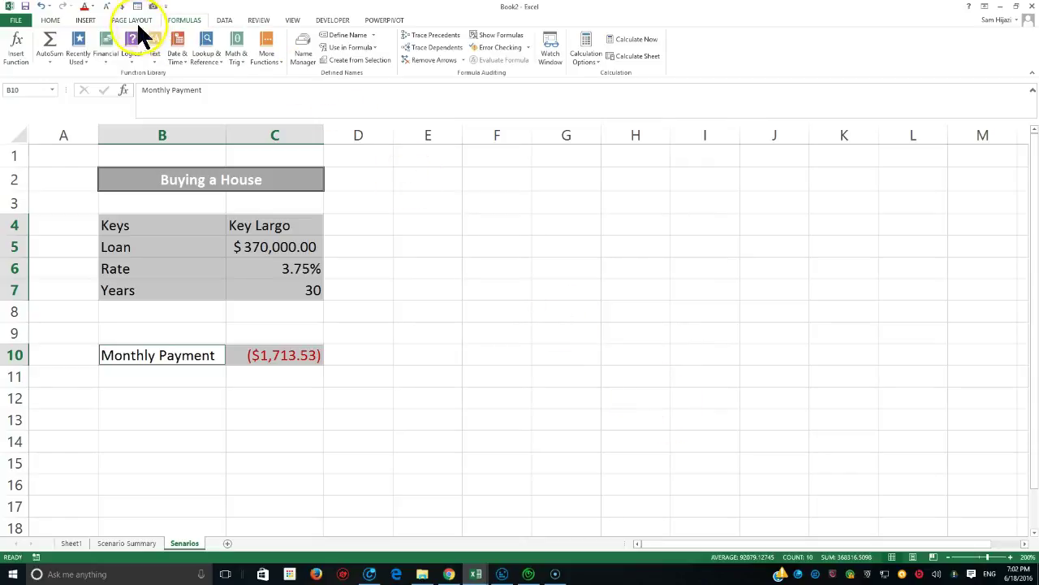
Generate a new scenario summary report with C10 as the result cell.
click(225, 21)
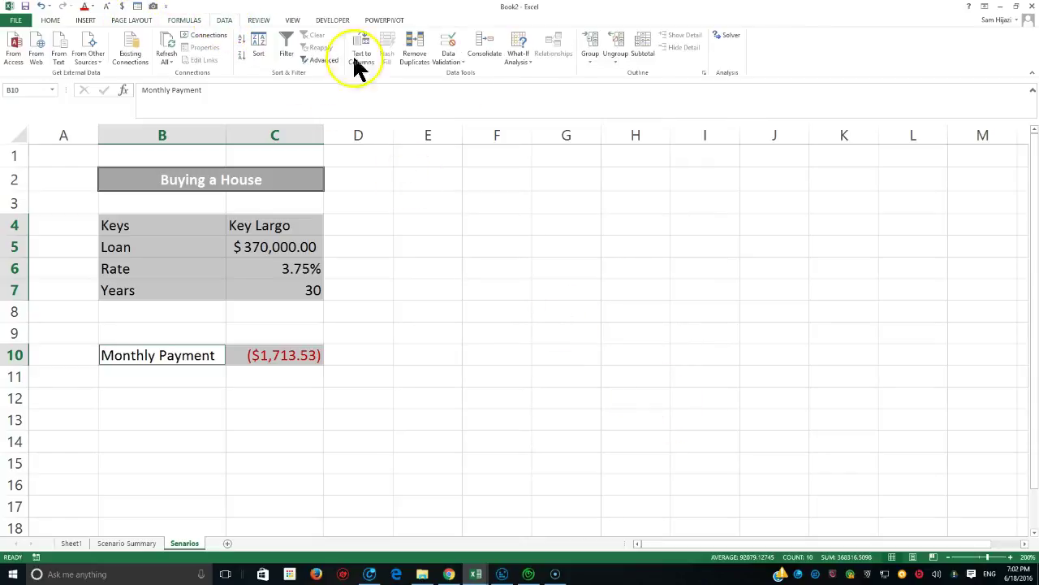
click(529, 58)
click(534, 71)
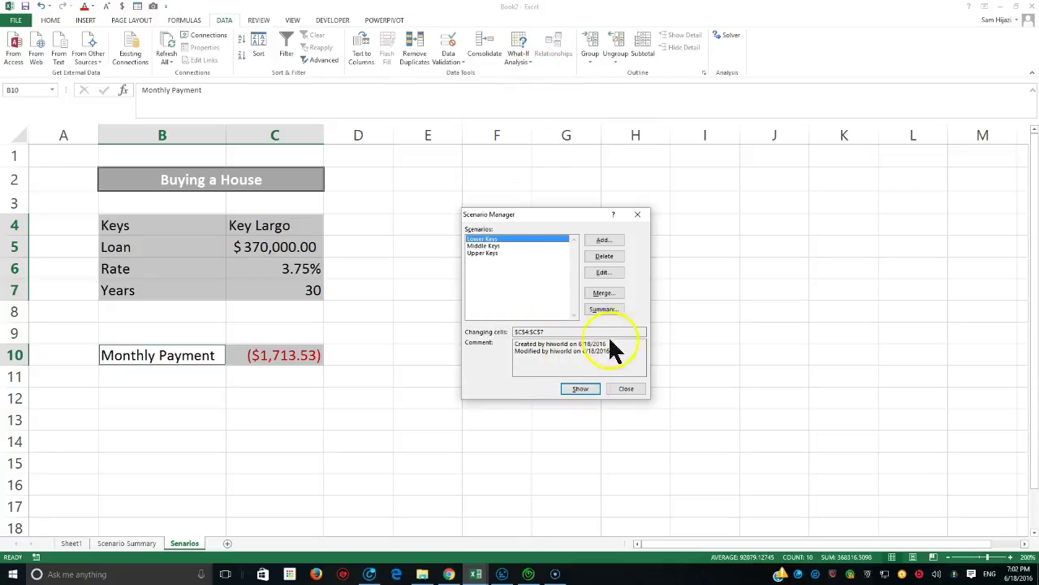
click(605, 309)
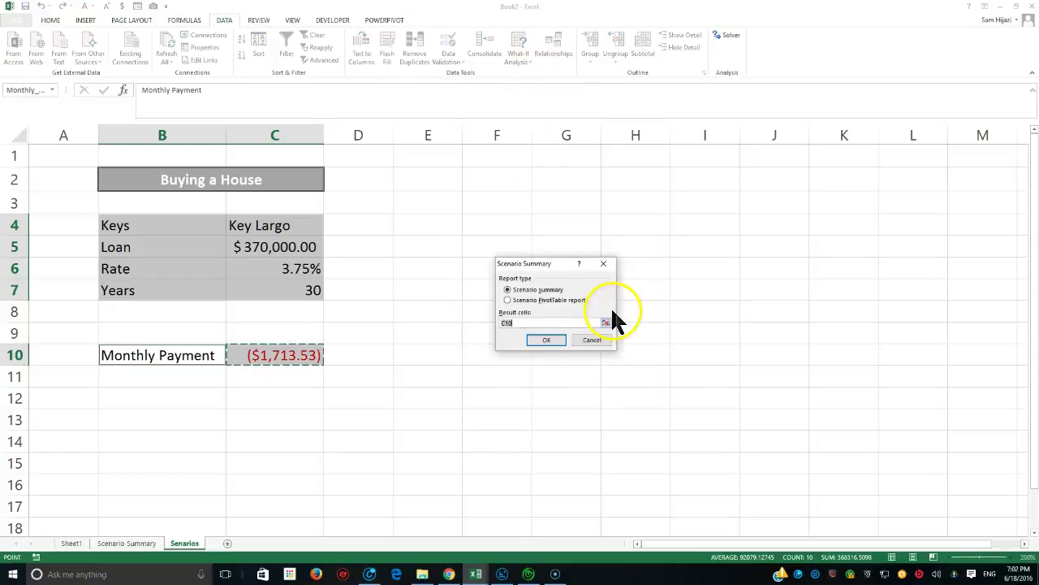
click(556, 340)
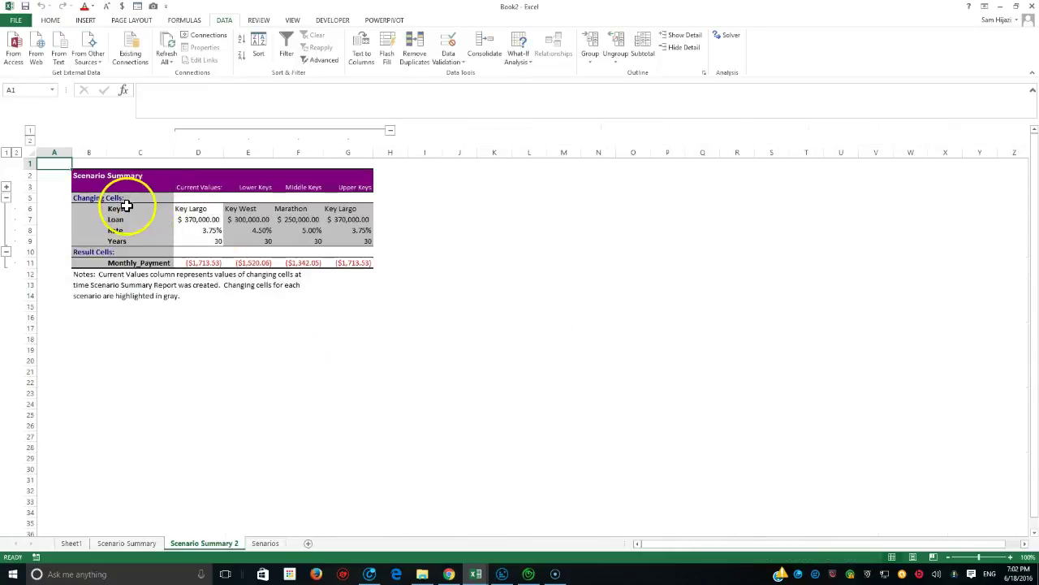
Check the Keys-to-Monthly_Payment row labels in Scenario Summary 2 and zoom to 150%.
click(125, 209)
click(126, 220)
click(126, 230)
click(126, 241)
click(130, 263)
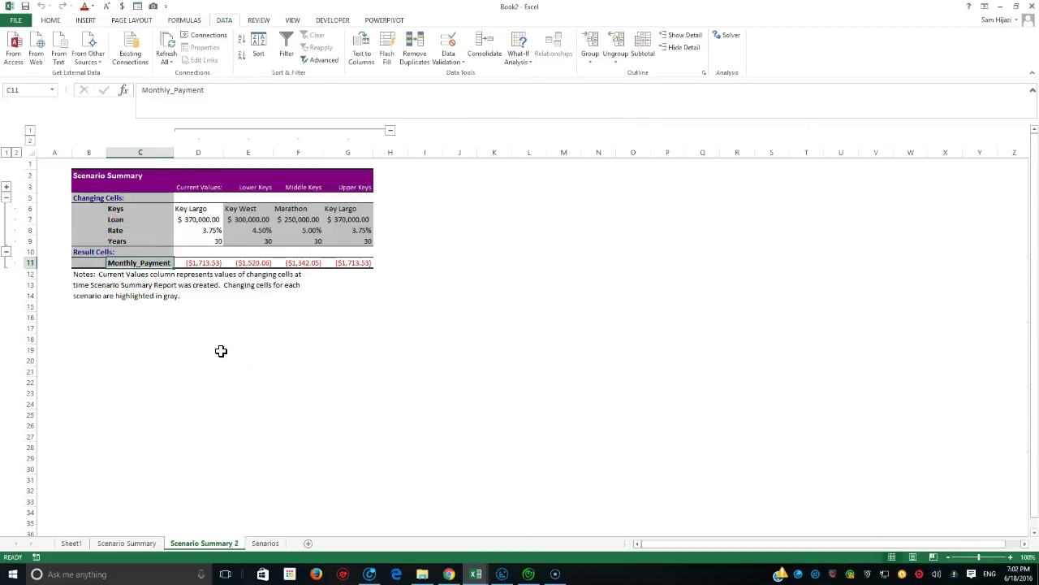
click(217, 340)
click(128, 263)
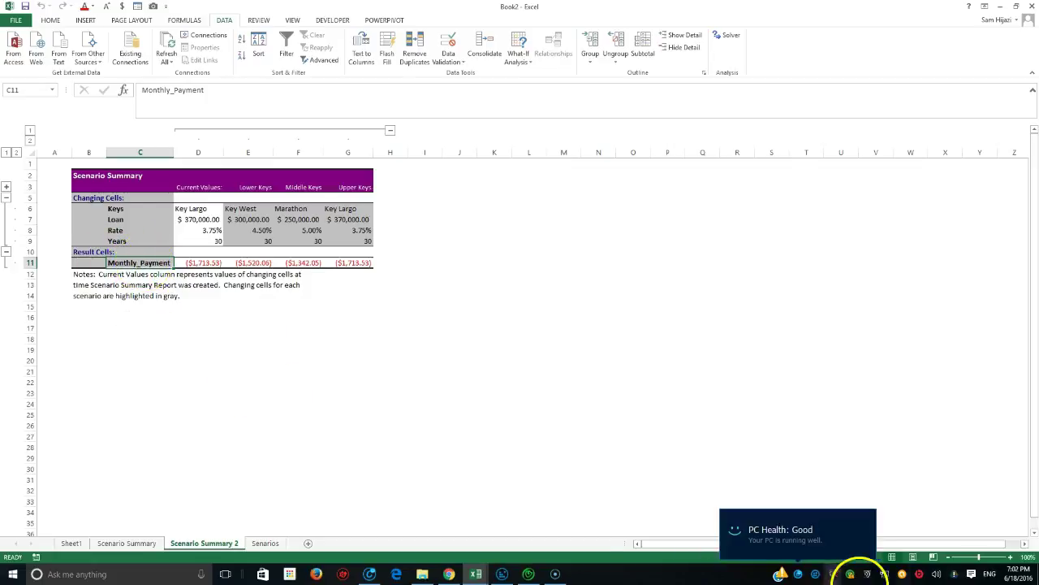
click(986, 557)
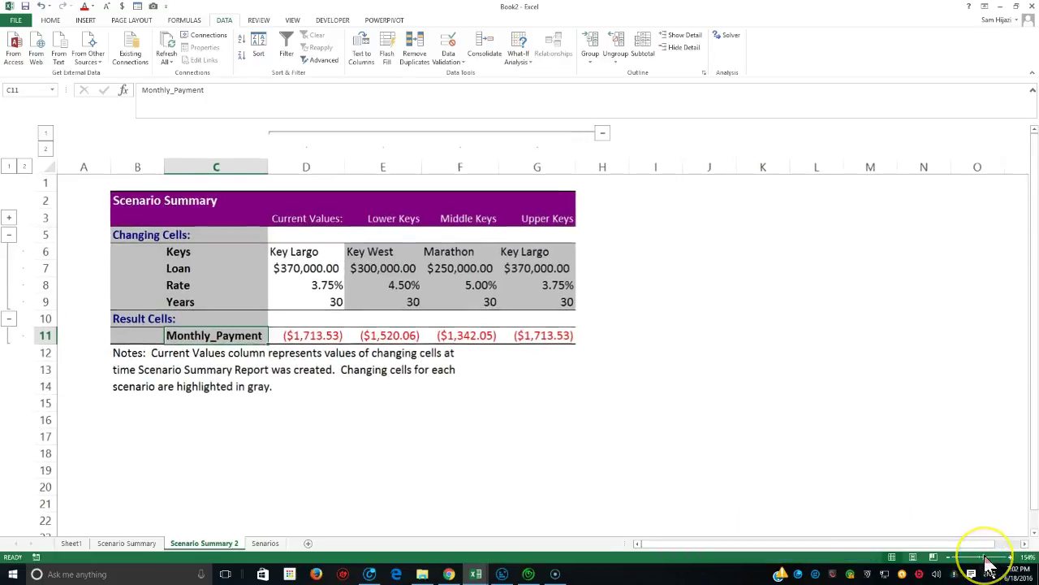